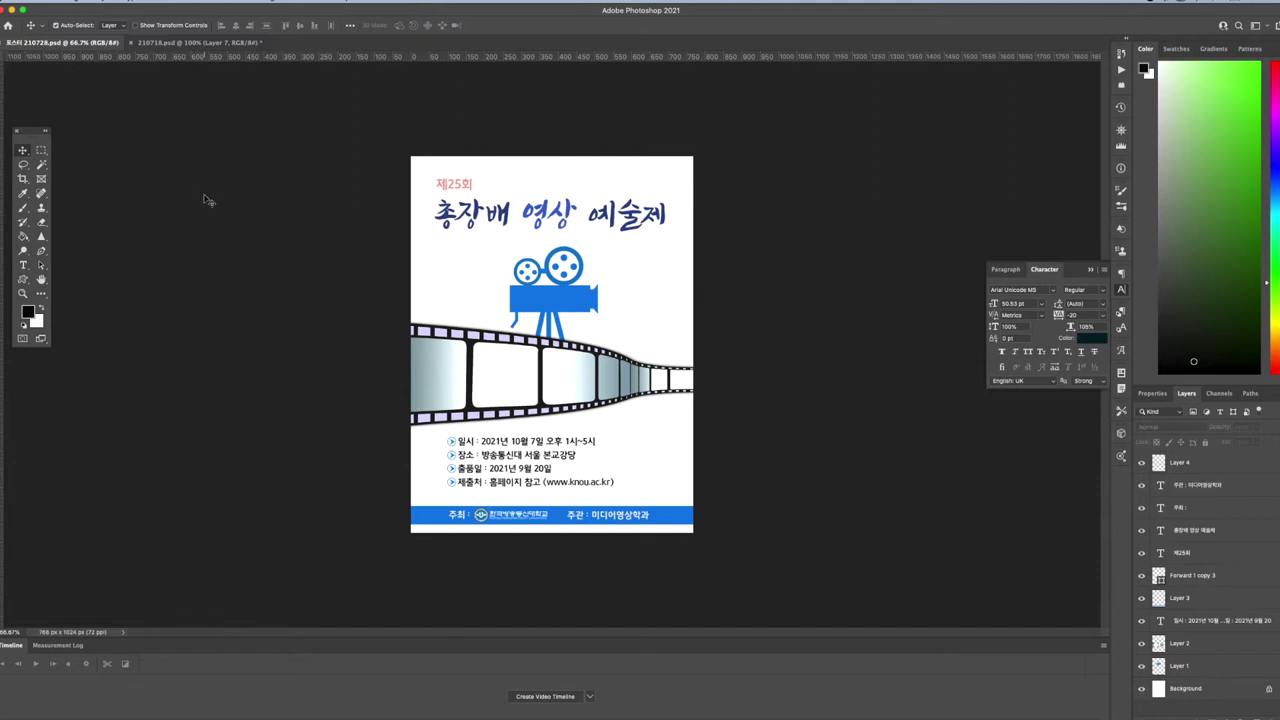
- Open the desktop project folder in Finder and preview 사진1.jpg
key("super")
mouse_move(202, 13)
left_mouse_down()
mouse_move(268, 14)
mouse_move(205, 14)
left_mouse_up()
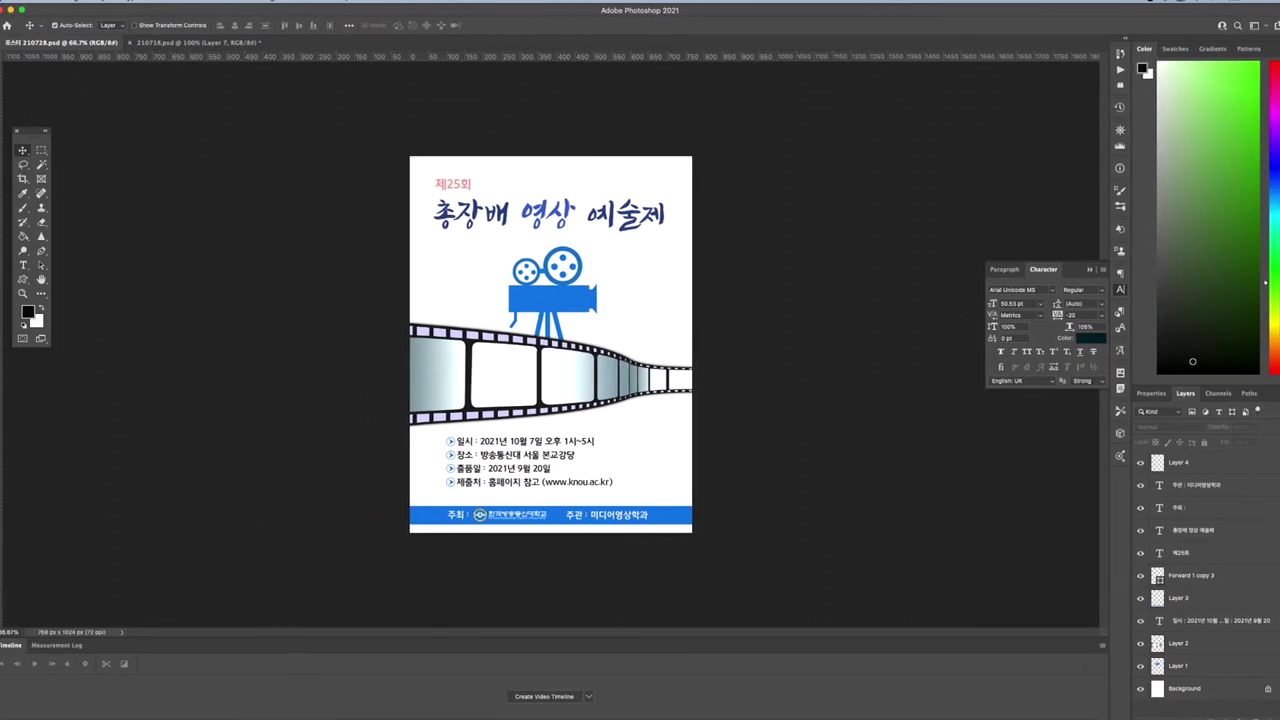
left_click_drag(117, 13, 174, 12)
double_click(25, 31)
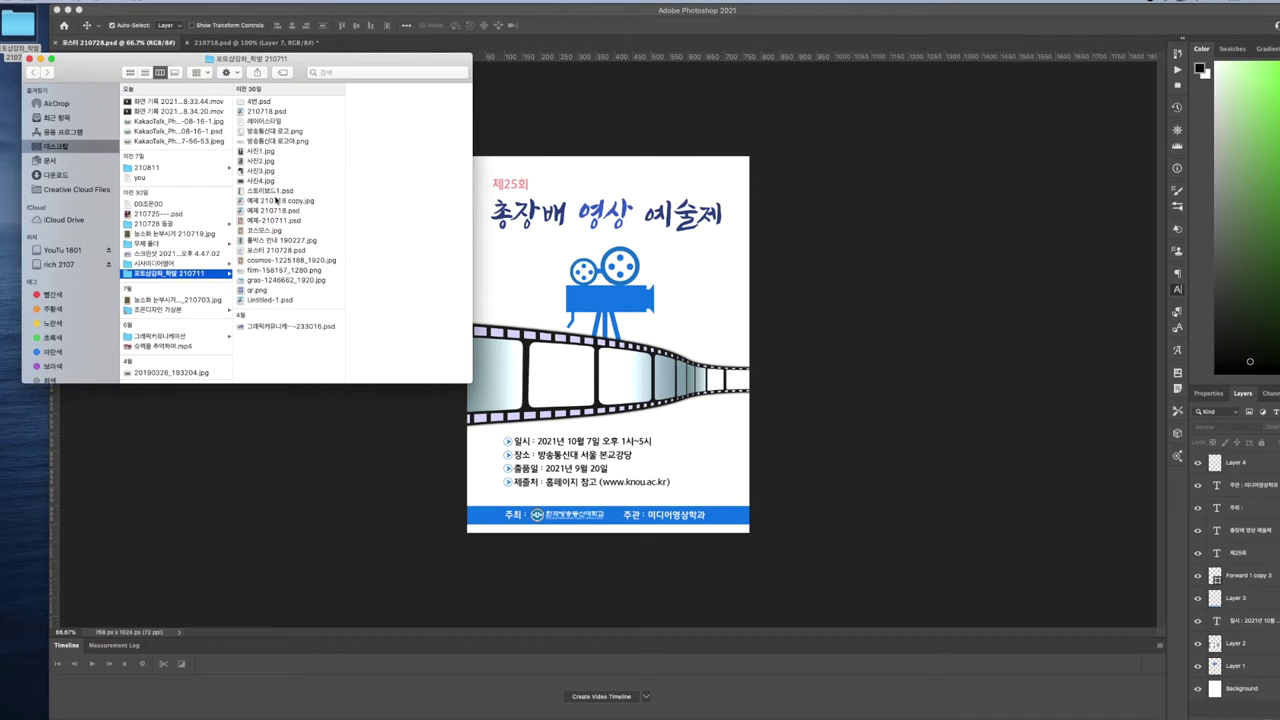
left_click(263, 151)
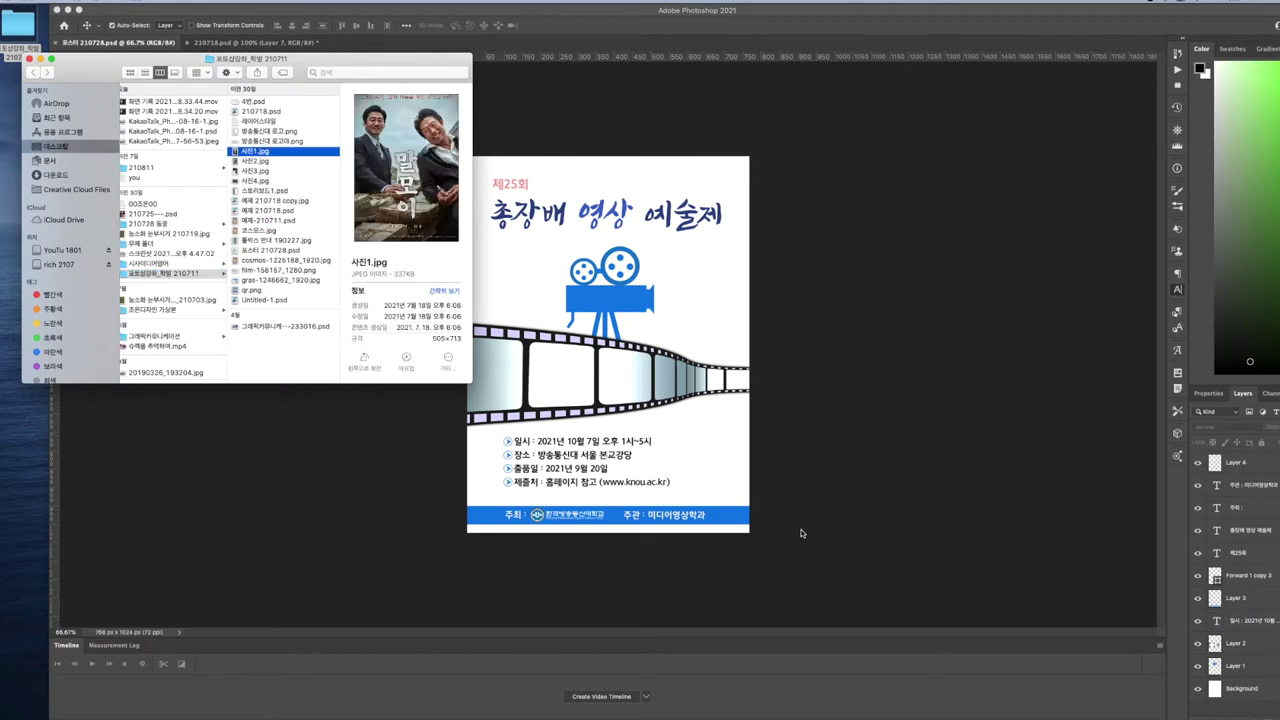
left_click(682, 473)
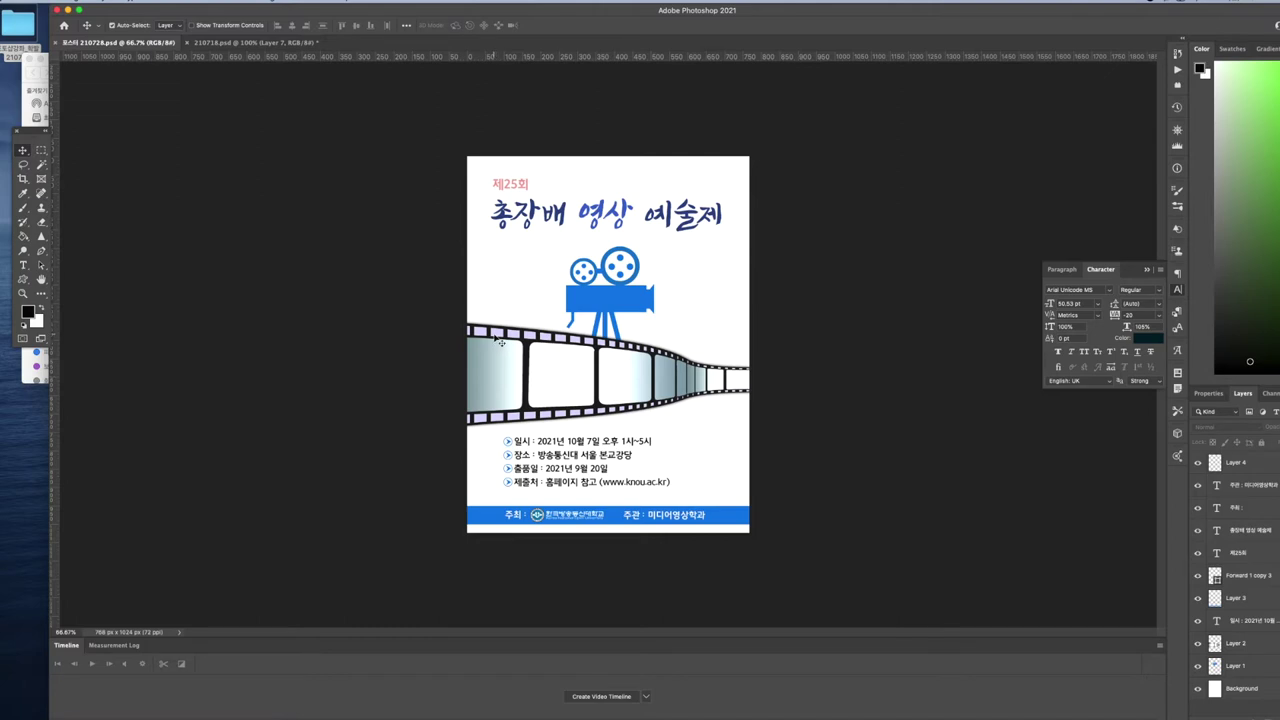
left_click_drag(561, 12, 527, 13)
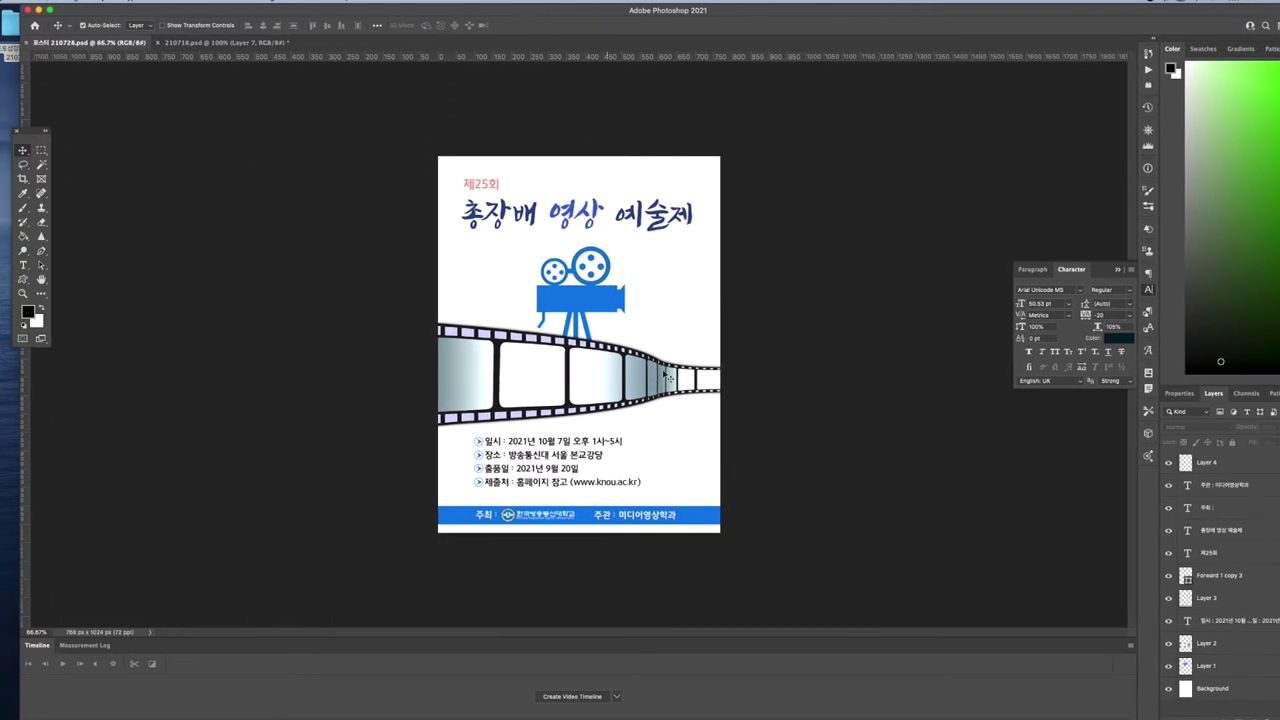
- Place 코스모스.jpg from the project folder into the poster directly above the film strip's layer
left_click(554, 377)
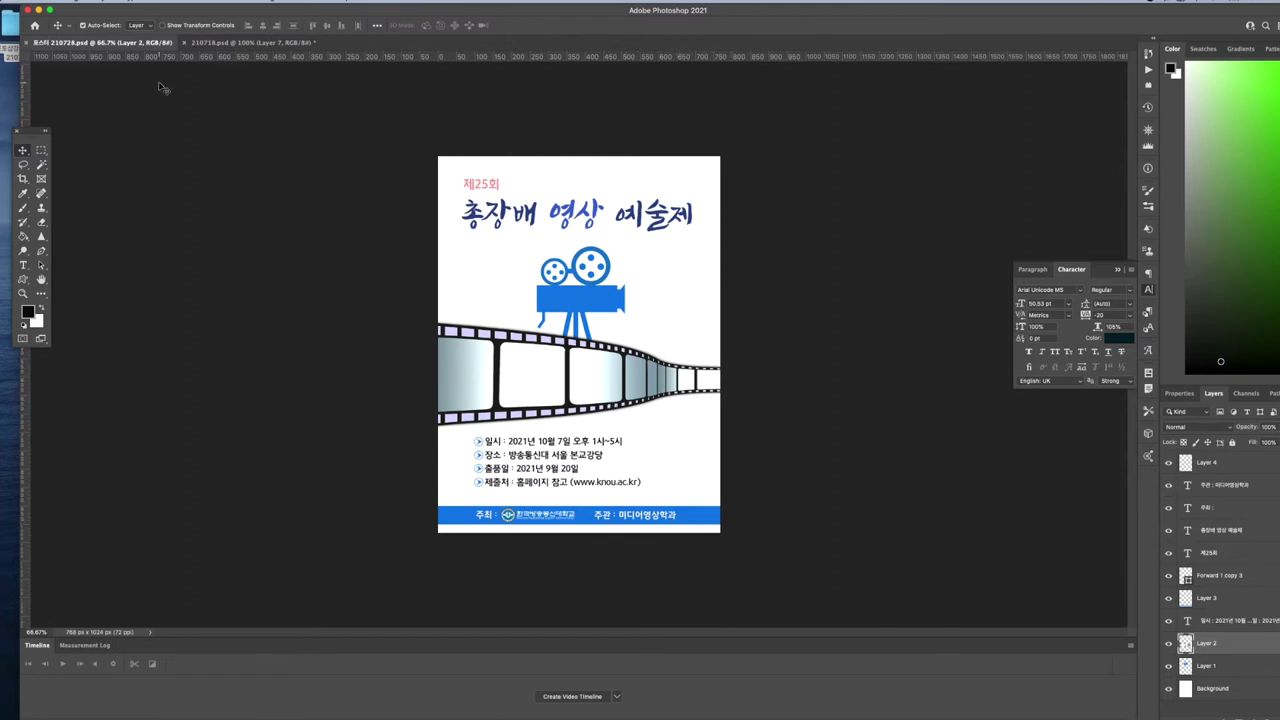
left_click(7, 40)
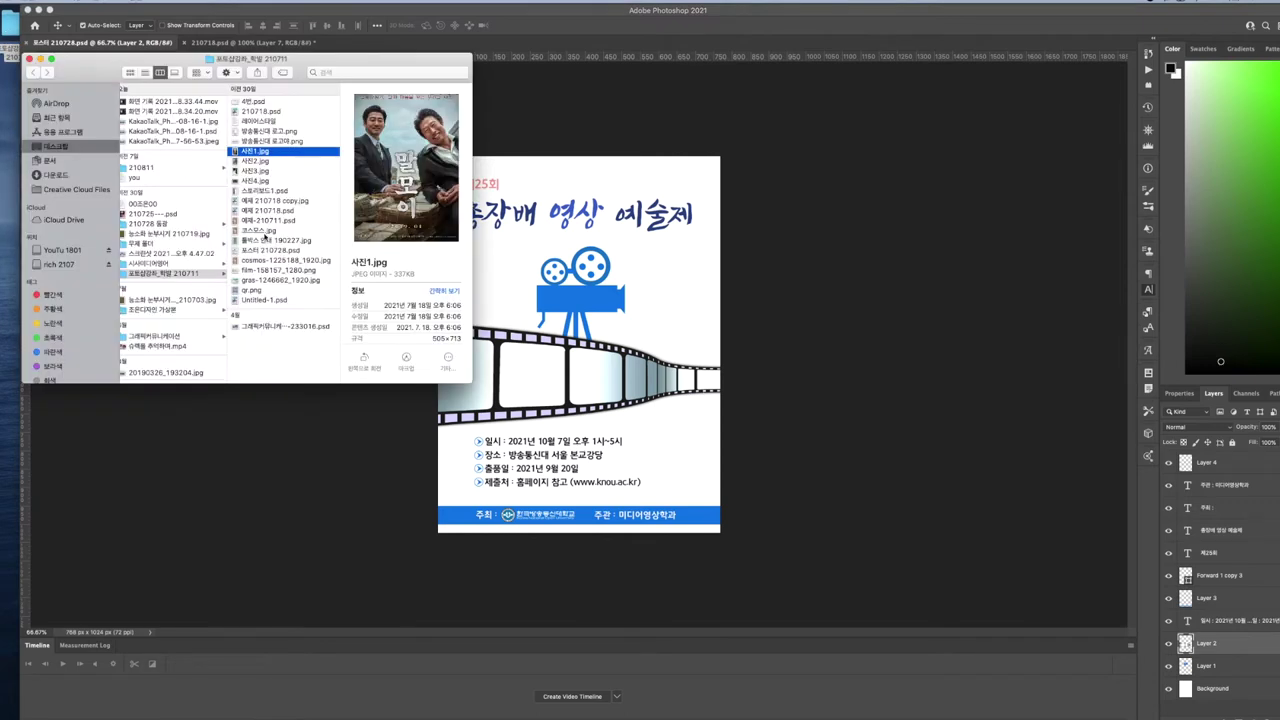
left_click(262, 230)
left_click_drag(268, 234, 623, 331)
key("Return")
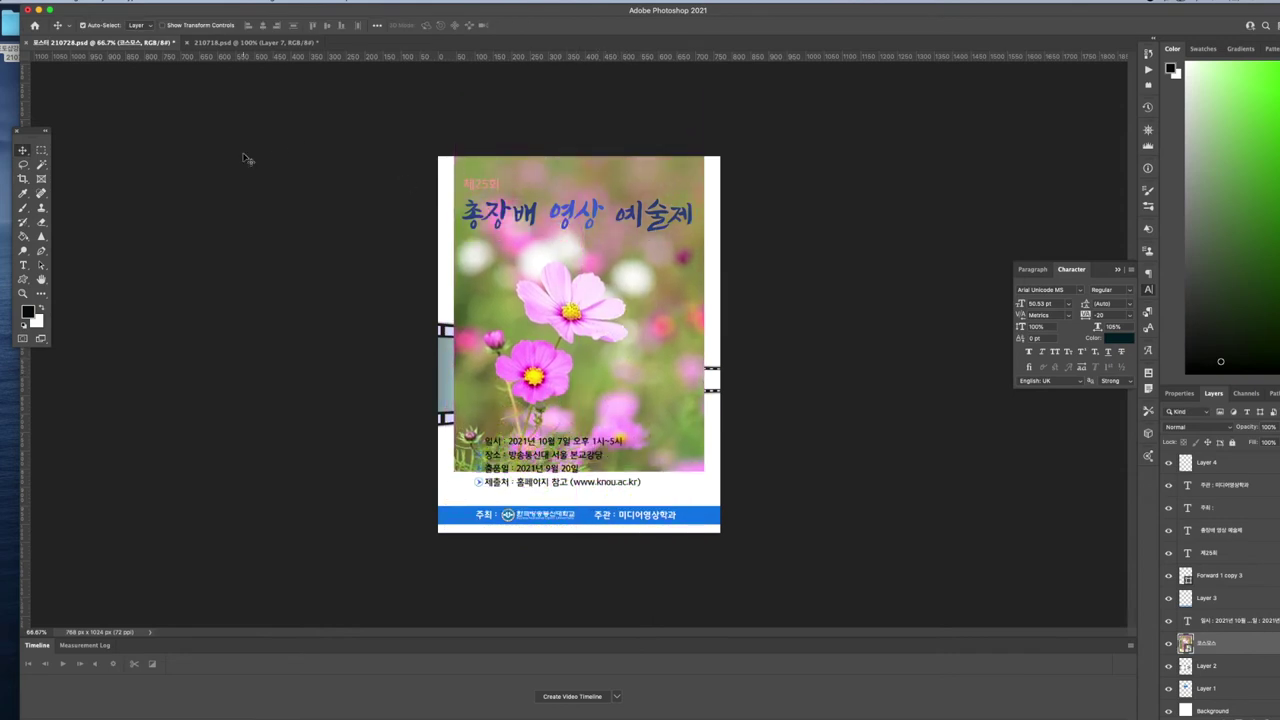
- Outline the two large pink cosmos flowers and their stems with the freehand Lasso, using a 30 px feather
left_click(23, 164)
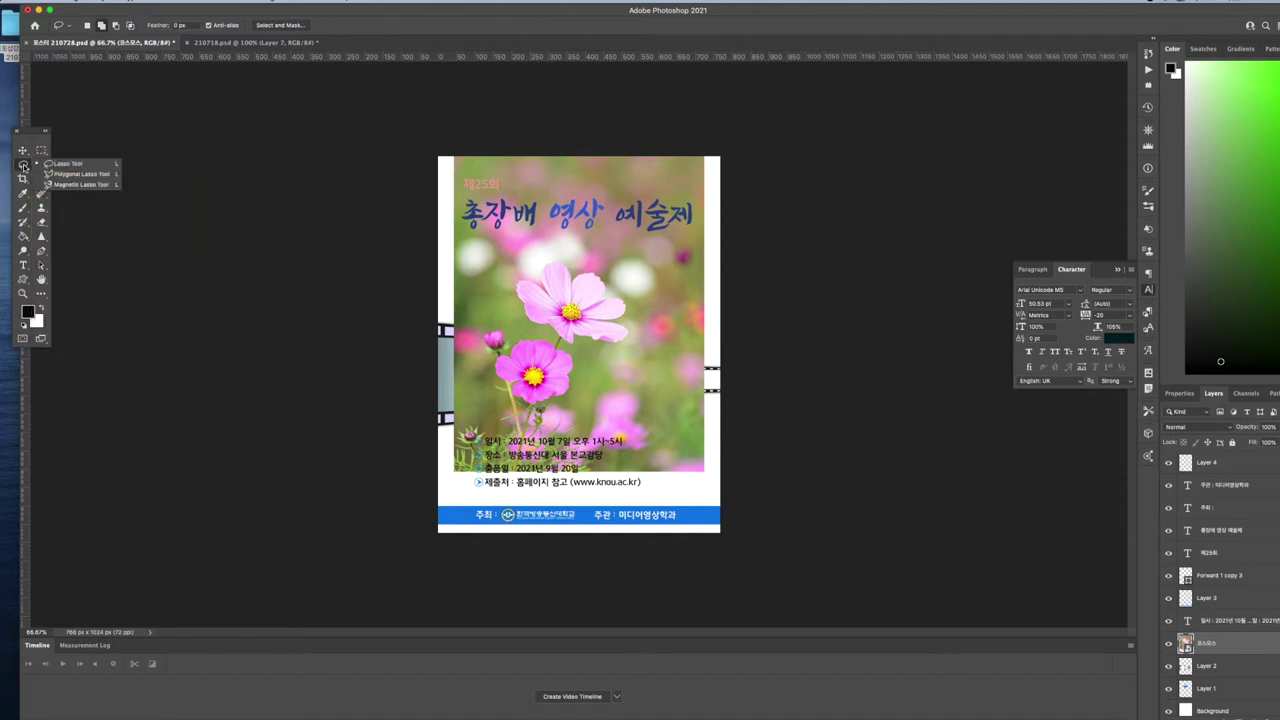
left_click(67, 166)
left_click(178, 25)
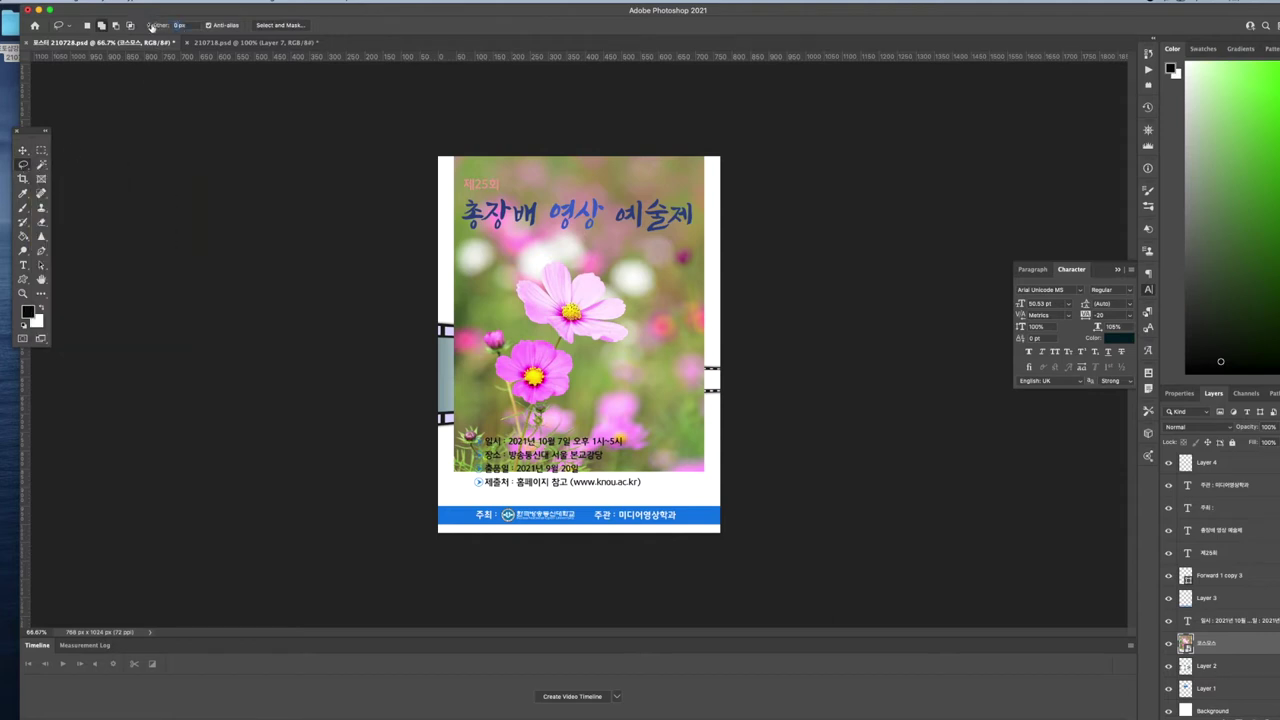
type("30")
left_click(180, 25)
mouse_move(590, 258)
left_mouse_down()
mouse_move(522, 270)
mouse_move(487, 357)
mouse_move(490, 392)
left_mouse_up()
left_click_drag(501, 439, 516, 468)
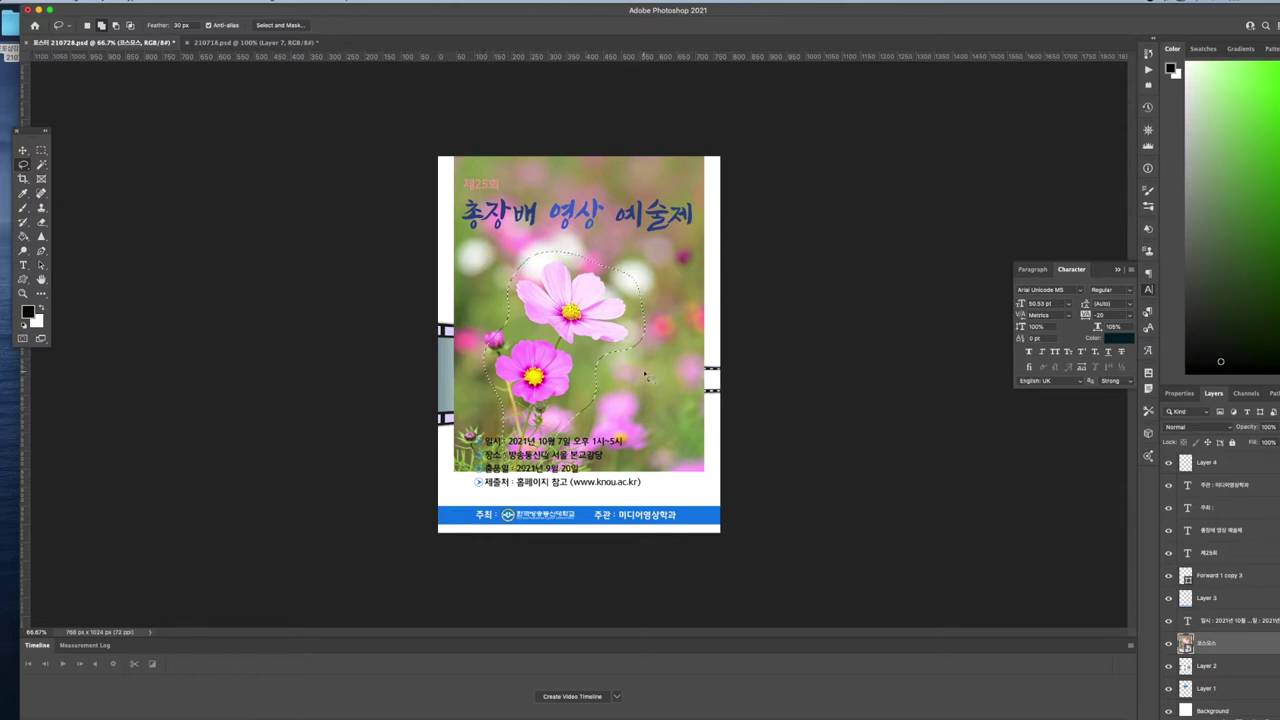
- Copy the selected flowers to a new layer and delete the full 코스모스 photo layer
key("shift+l")
key("super+j")
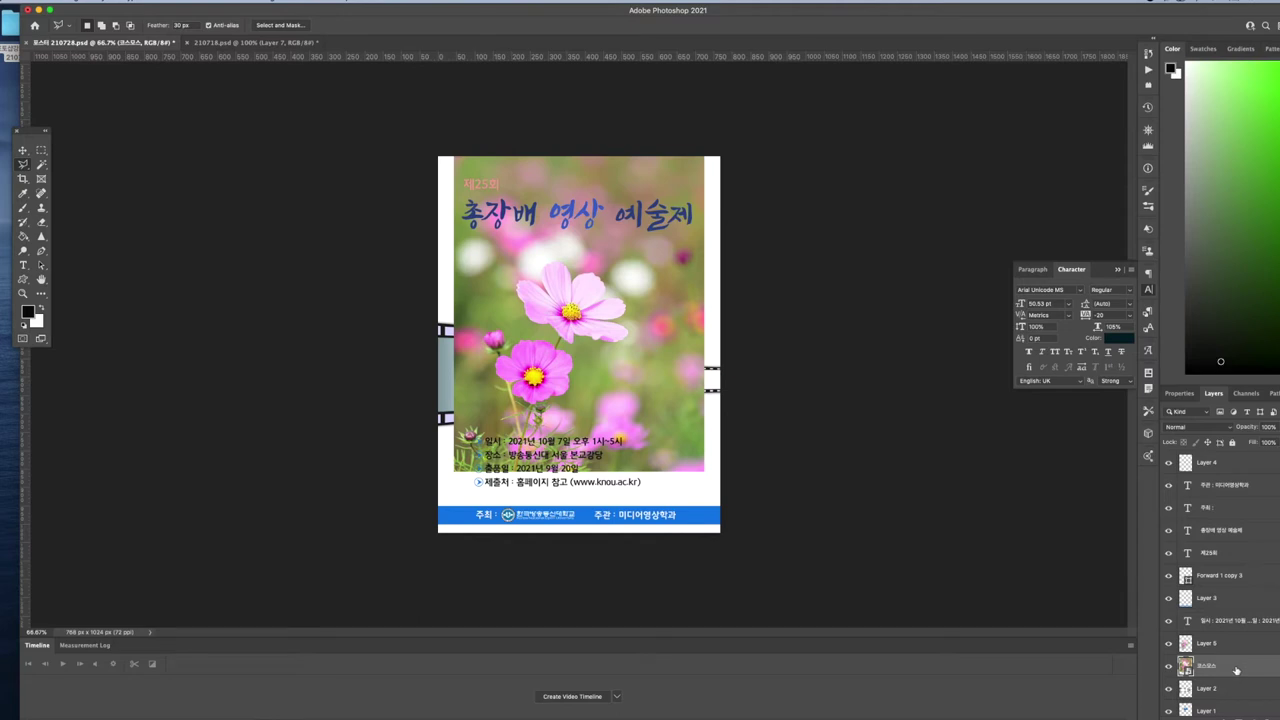
key("Delete")
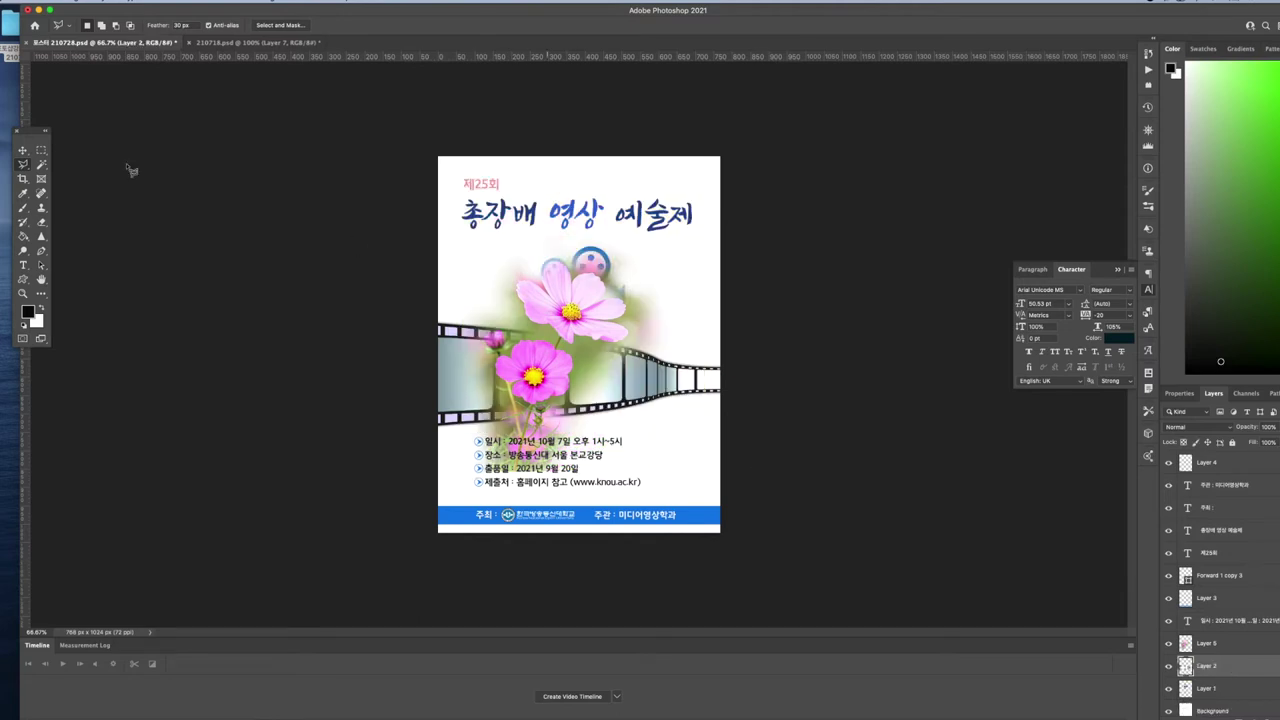
- Move the cut-out flowers to the poster's right edge and scale them down to about half size
left_click(23, 150)
left_click_drag(559, 311, 667, 329)
left_click_drag(672, 396, 681, 398)
key("super+t")
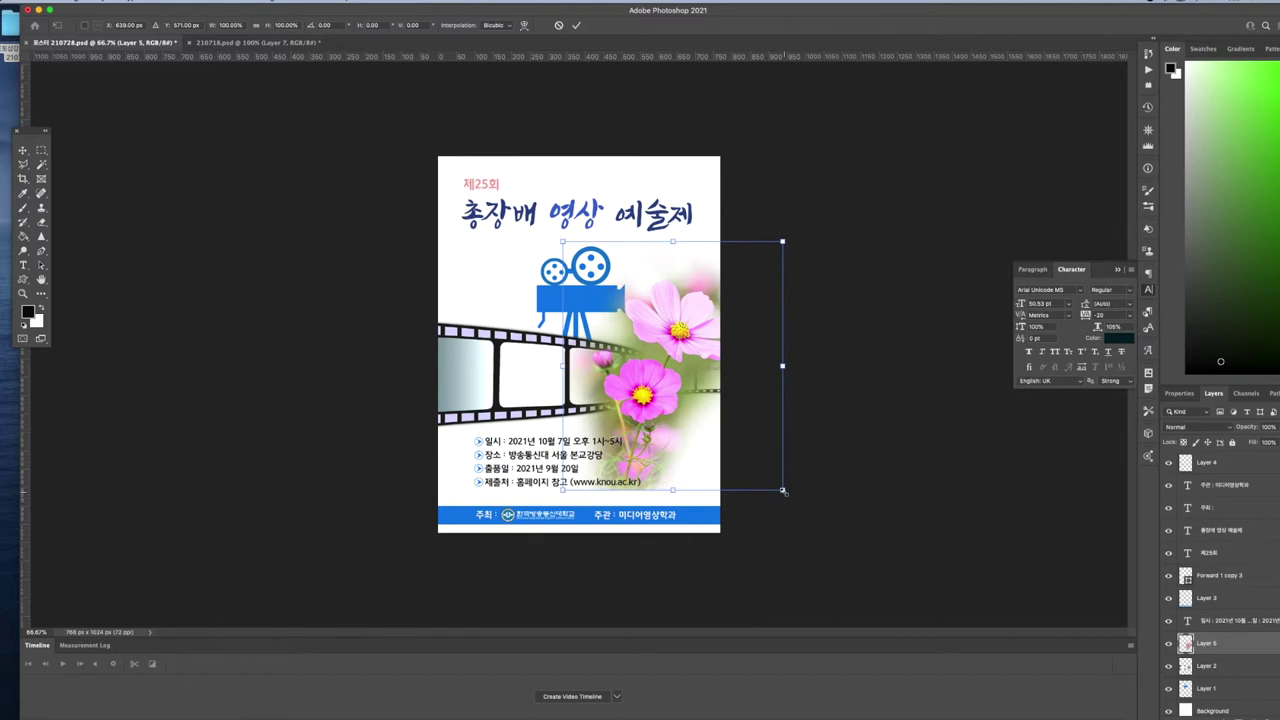
left_click_drag(782, 490, 728, 424)
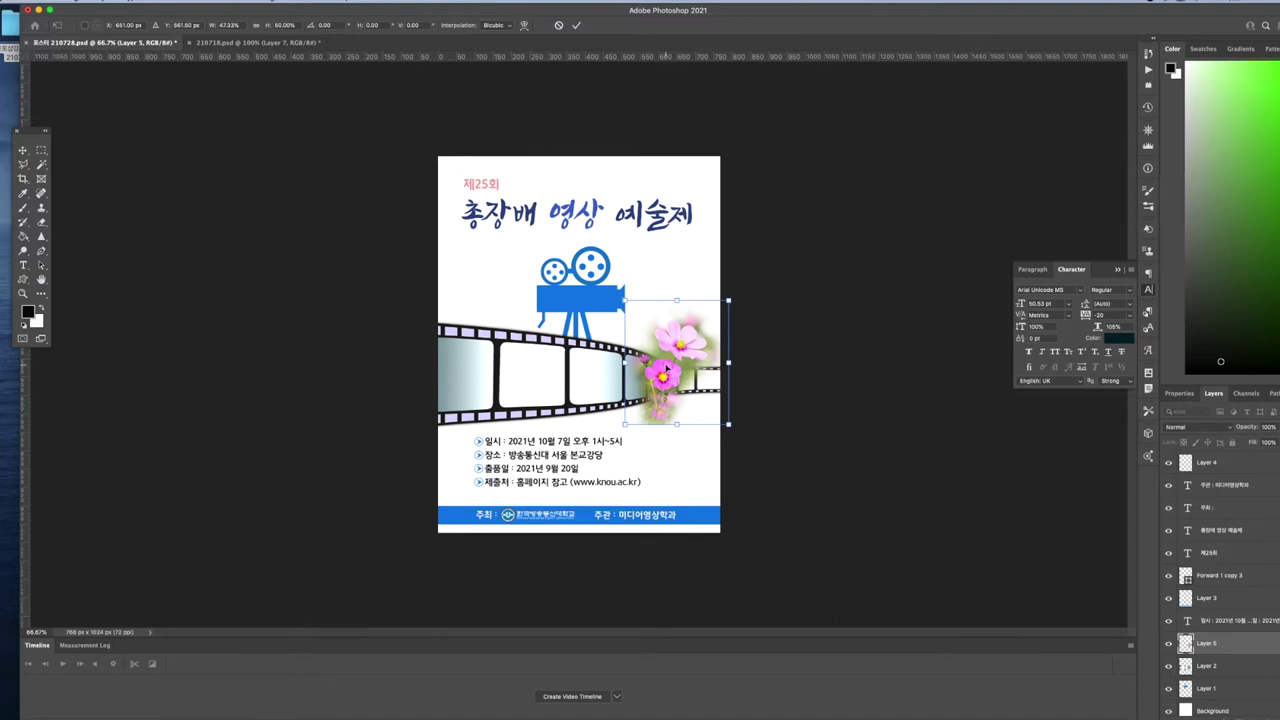
- Flip the flowers horizontally and position them over the narrow end of the film strip
right_click(672, 369)
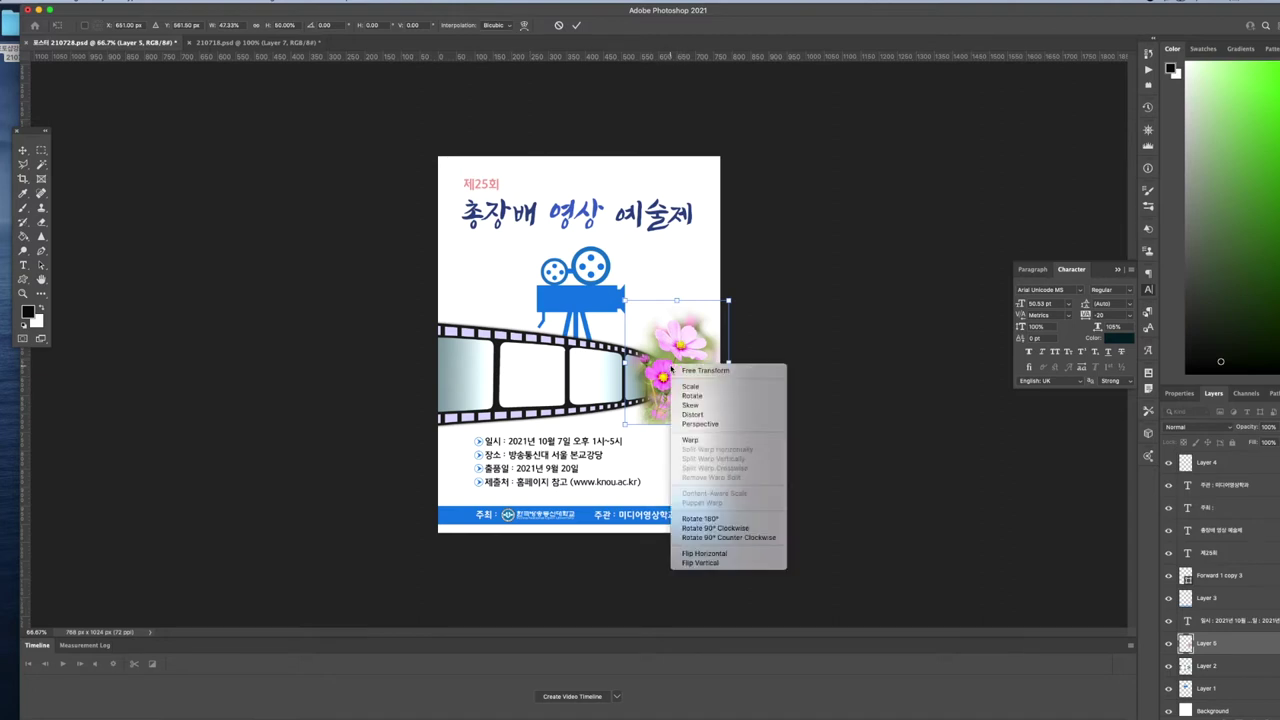
left_click(730, 556)
left_click_drag(700, 394, 734, 363)
key("Return")
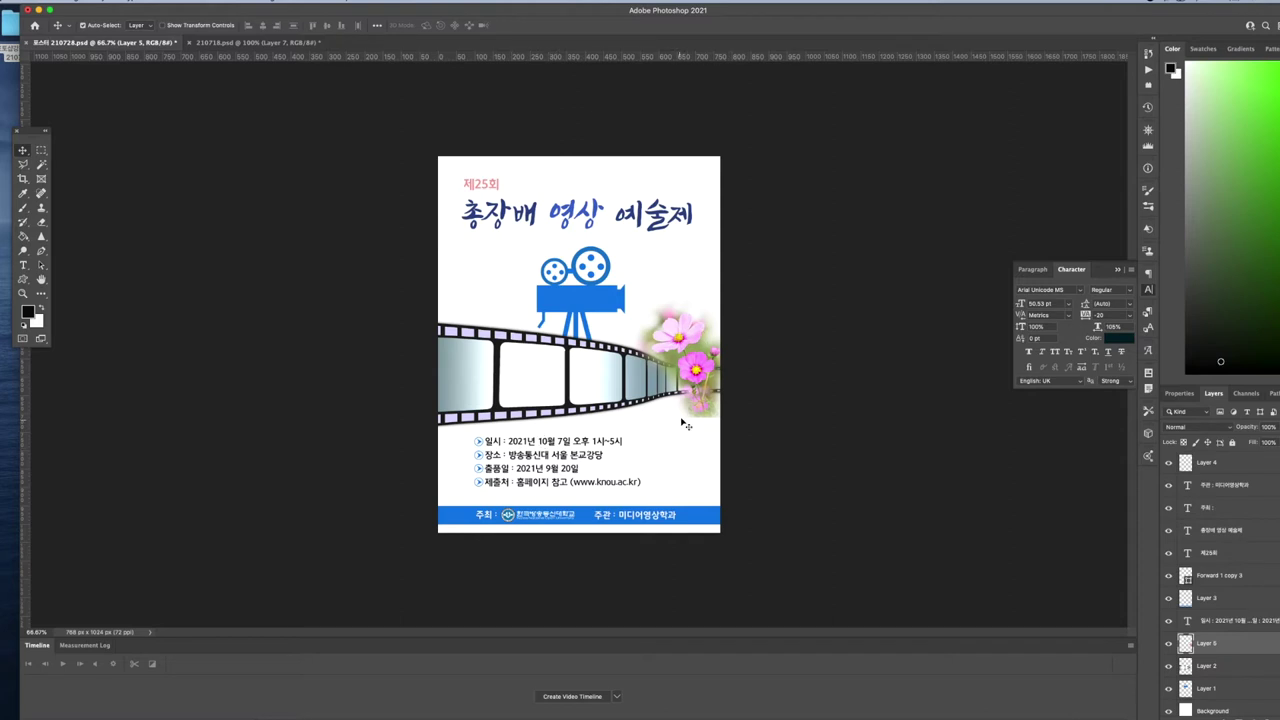
- Select the frame interiors of the film strip with the Magic Wand and copy them to a new layer
left_click(535, 377)
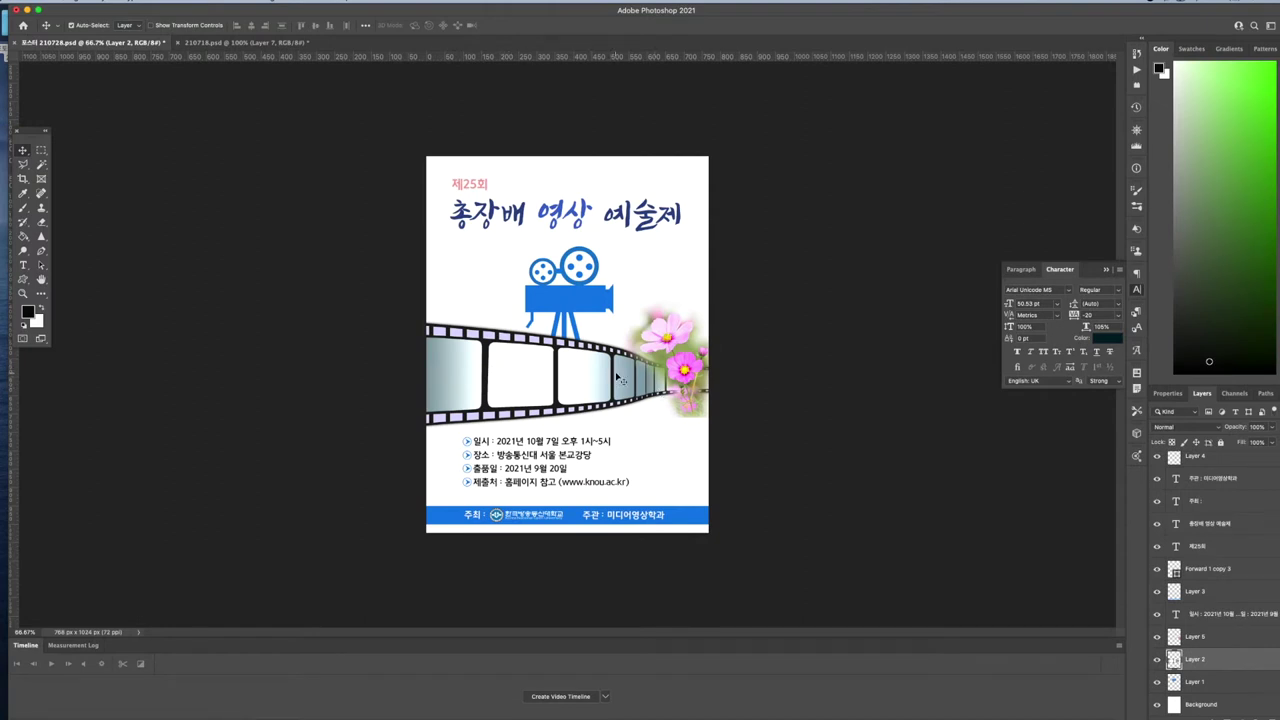
left_click(42, 165)
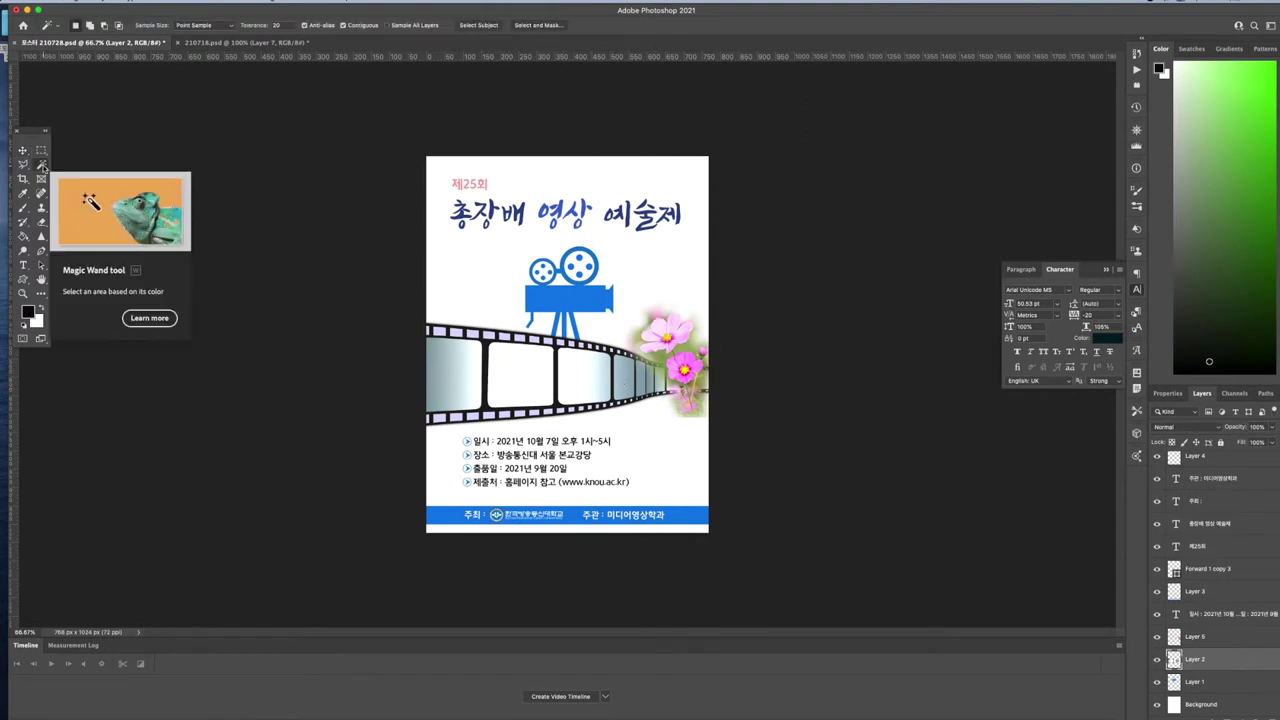
right_click(43, 168)
left_click(108, 186)
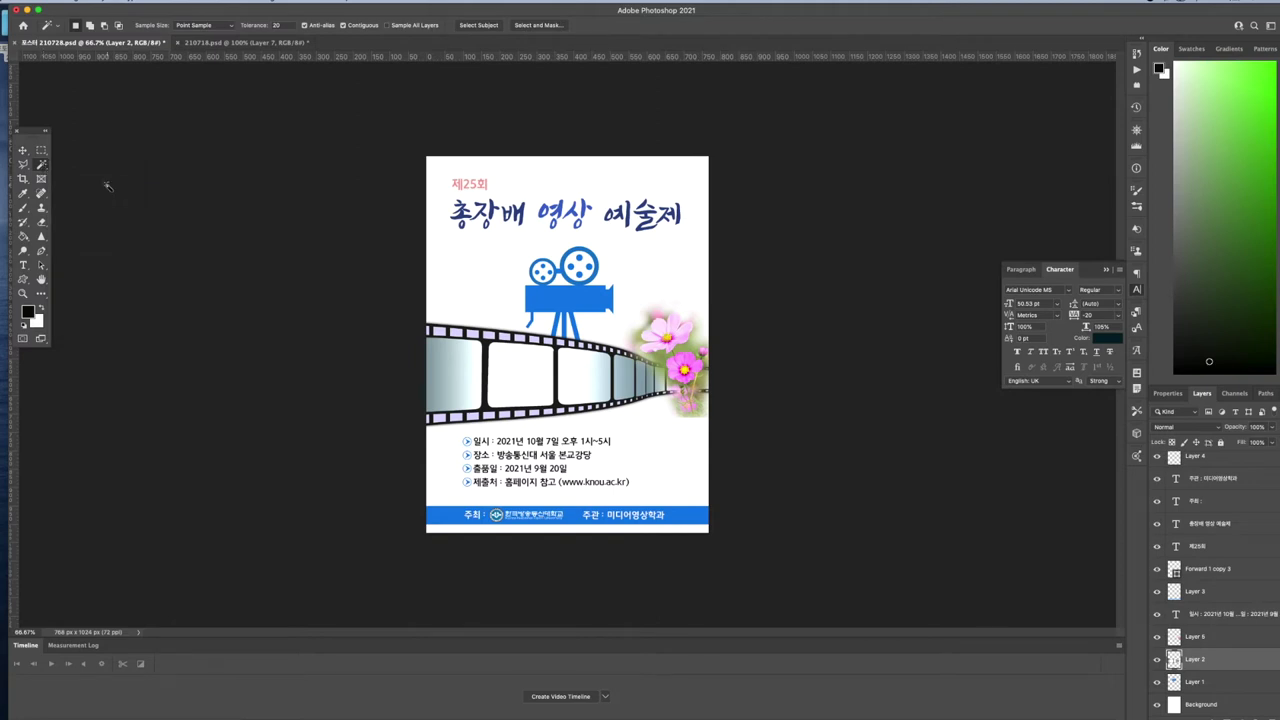
left_click(280, 25)
type("0")
left_click(444, 376)
left_click(535, 380)
left_click(570, 380)
left_click(617, 382)
key("super+j")
key("v")
- Rename the film strip layer 원필름, the copied frames layer 영화필름 and the flower layer 코스모스
double_click(1196, 682)
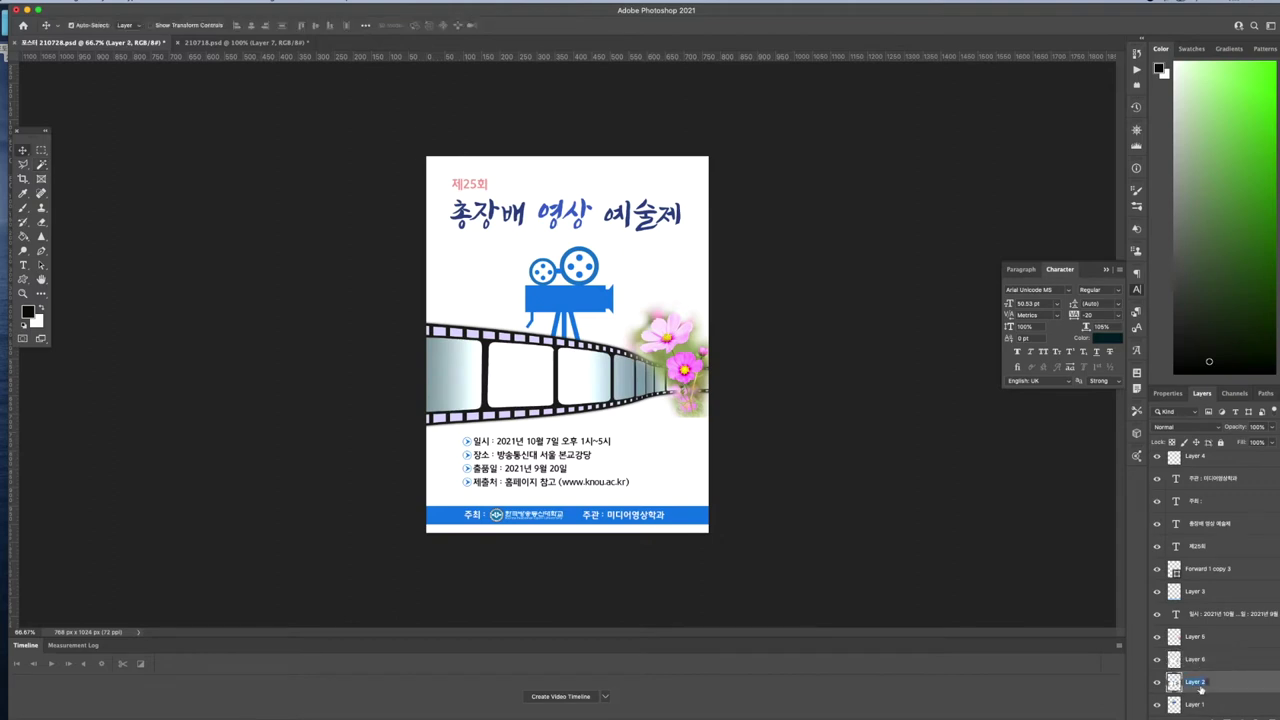
type("배경")
double_click(1203, 660)
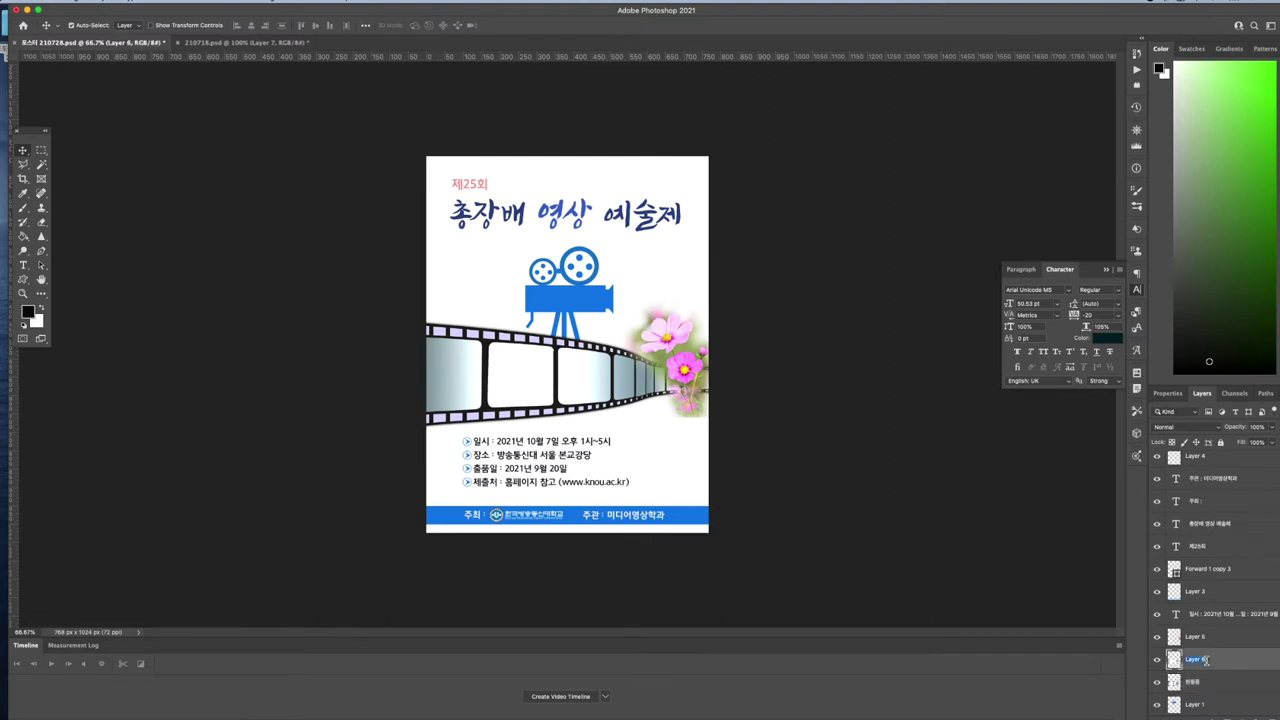
type("ㅅ")
double_click(1197, 637)
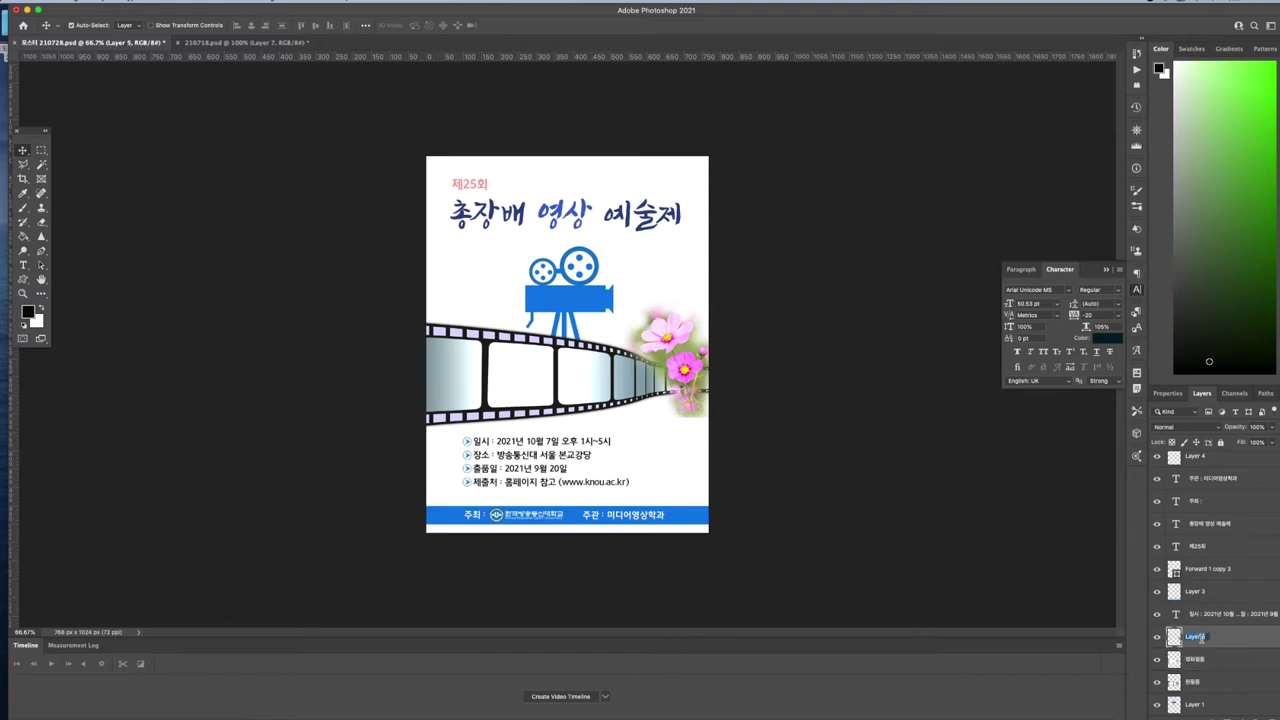
type("ㅋ스모스")
- Group all layers above 코스모스, from the event details text up to Layer 4
left_click(1213, 620)
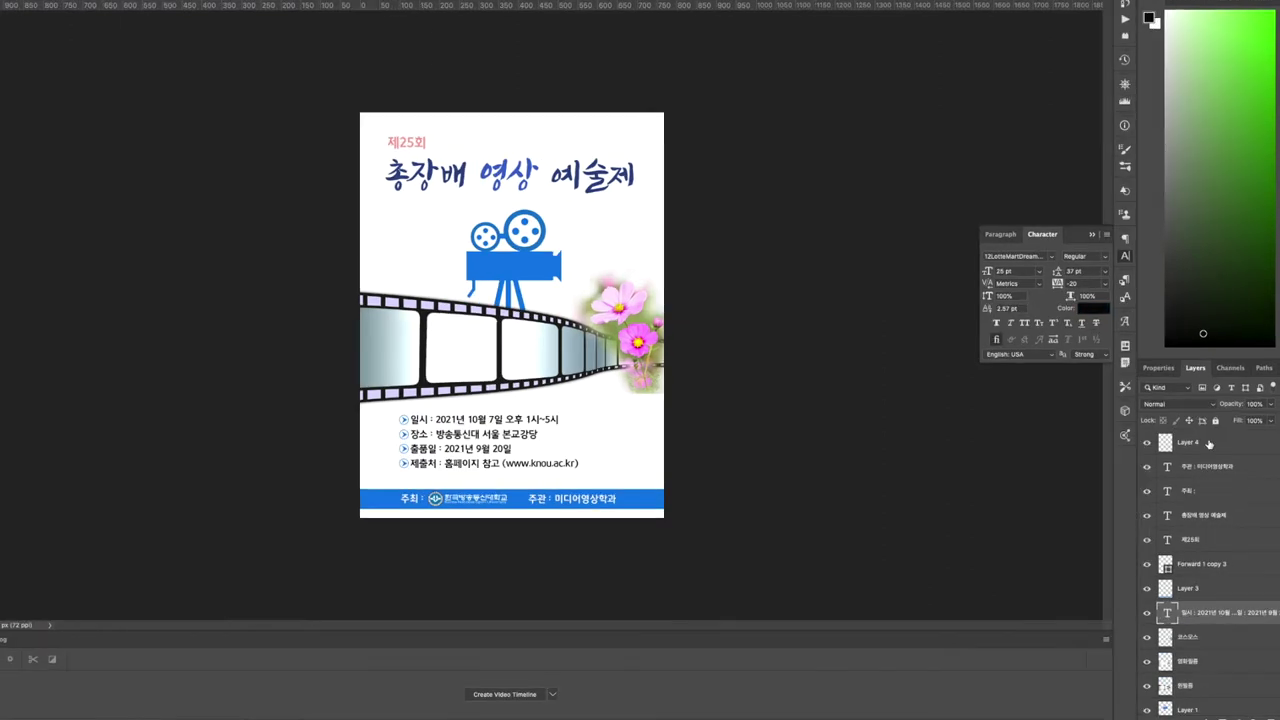
left_click(1214, 465, "shift")
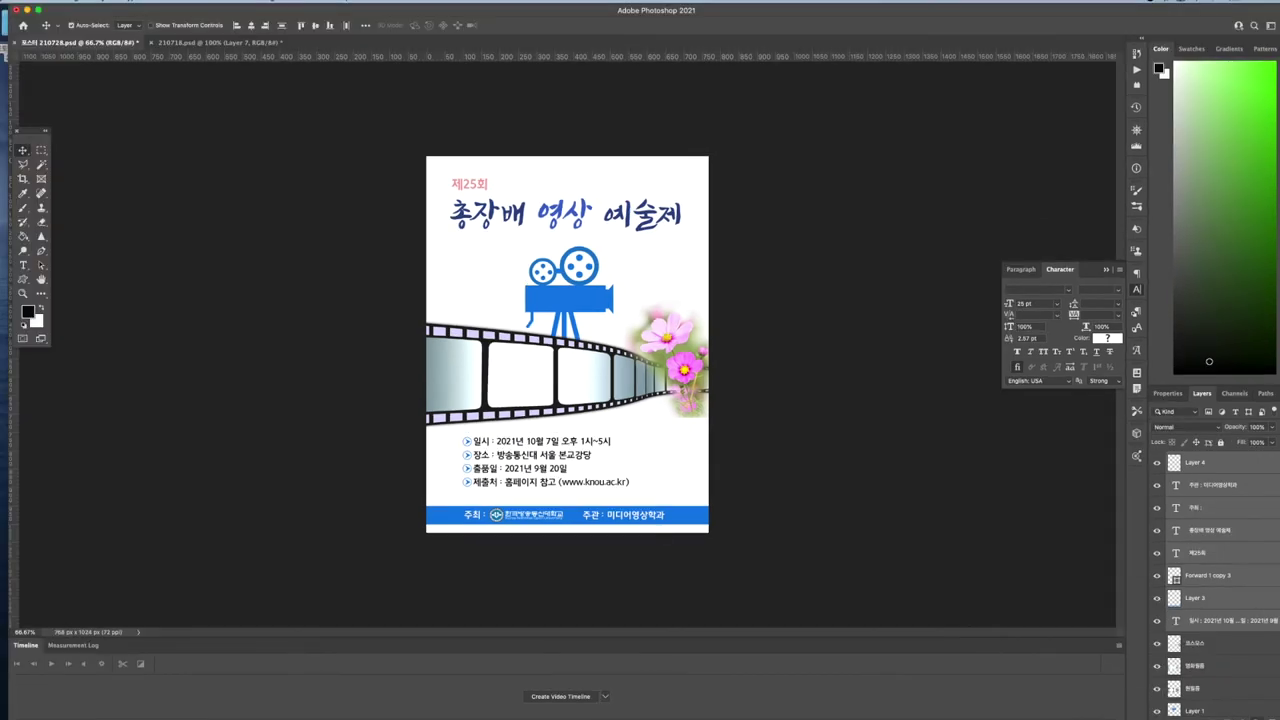
key("super+g")
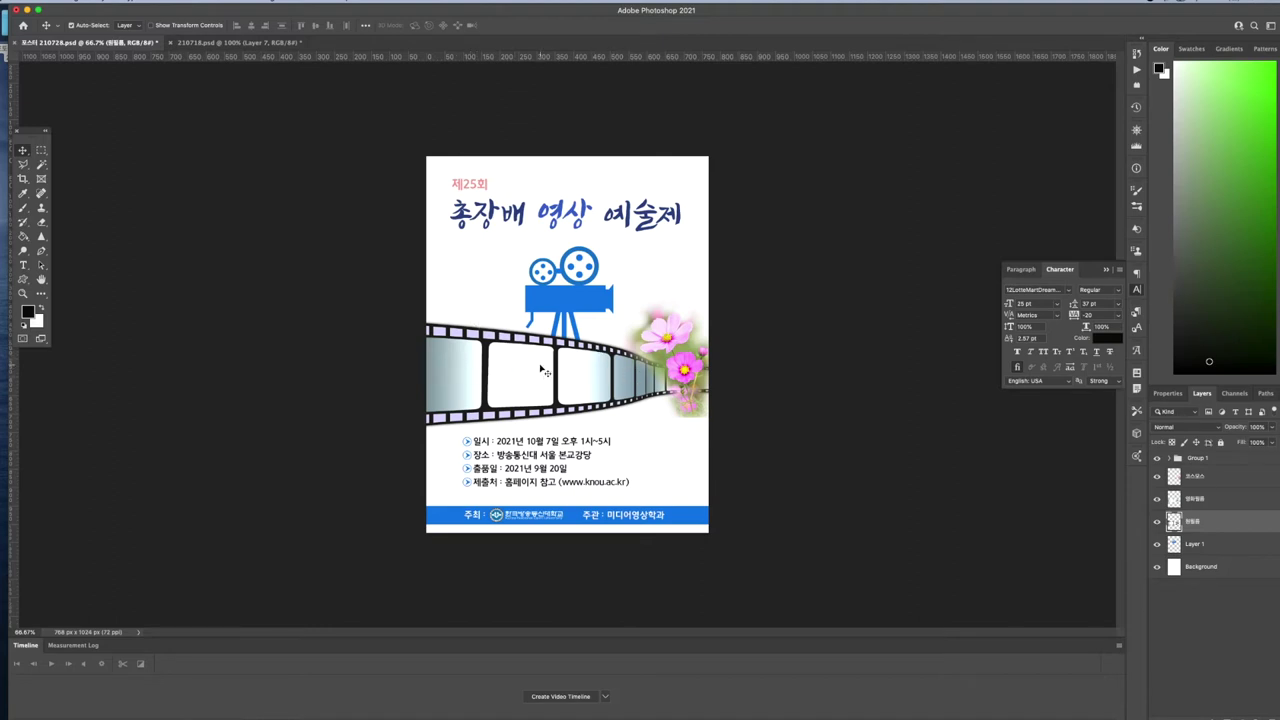
- Place 사진1.jpg to 사진4.jpg from the project folder as separate layers directly above the 영화필름 layer
left_click(1201, 502)
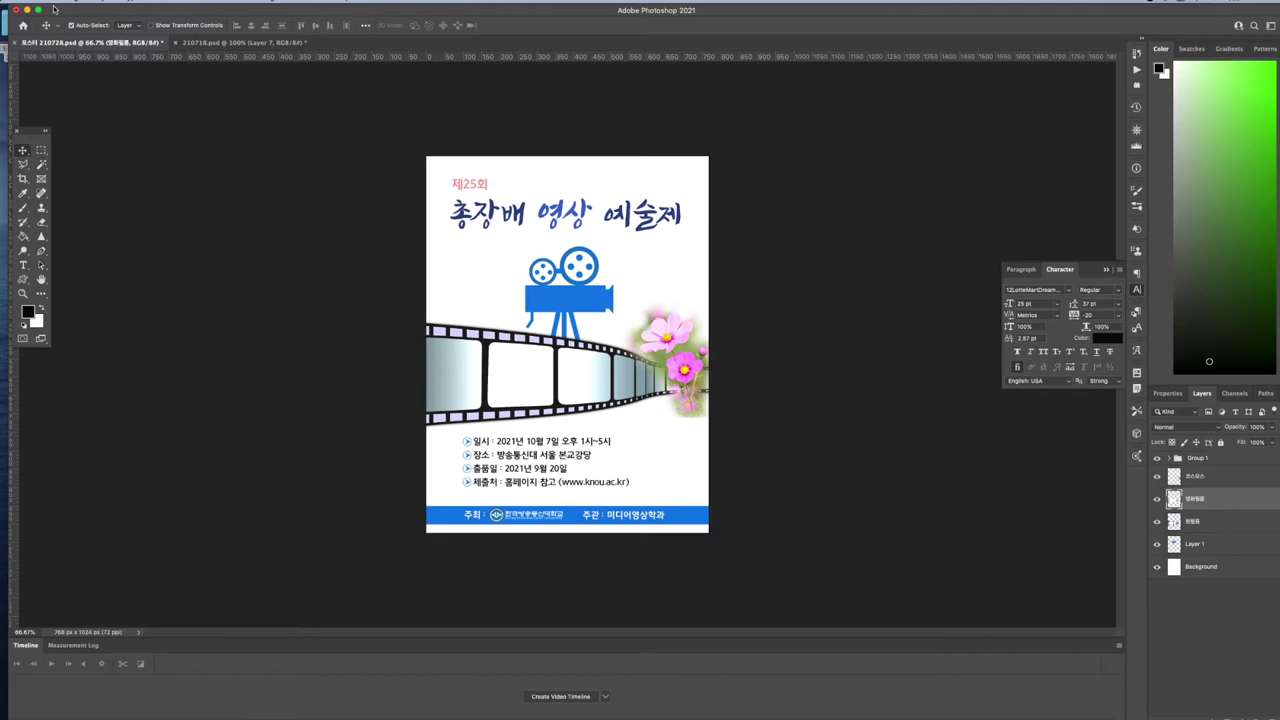
left_click_drag(54, 9, 104, 24)
left_click(40, 59)
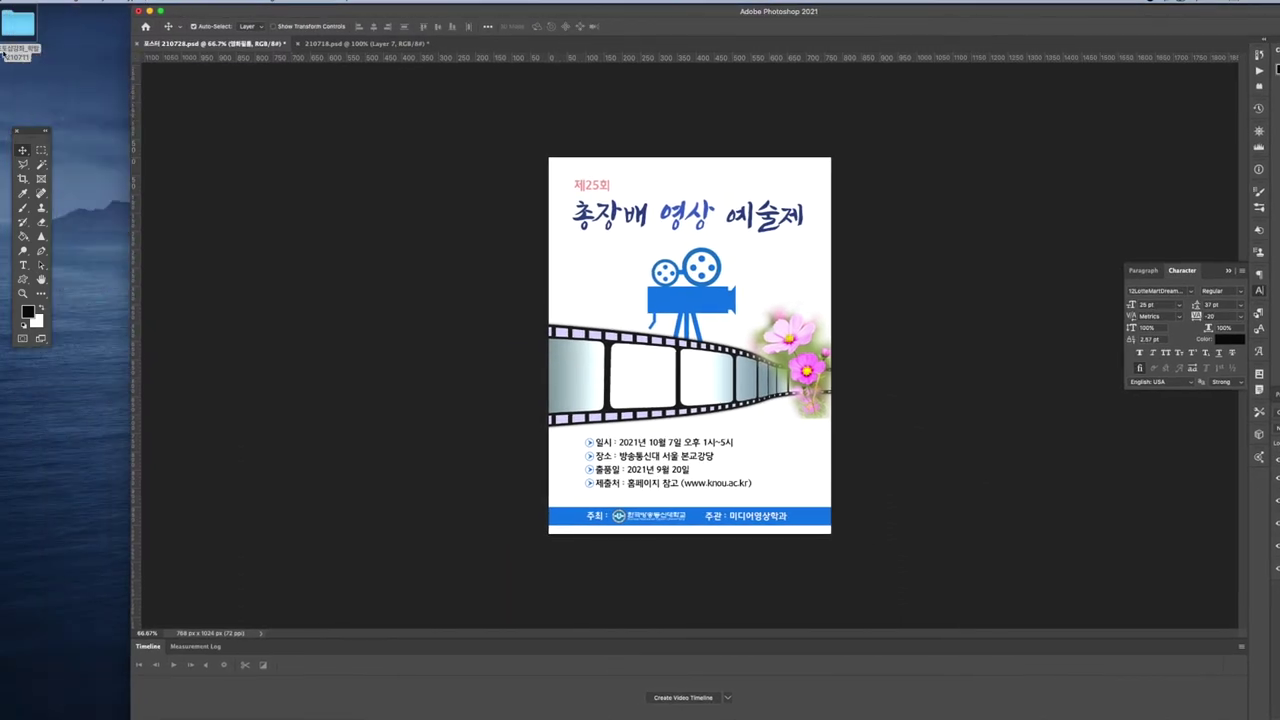
left_click_drag(206, 10, 88, 8)
double_click(6, 24)
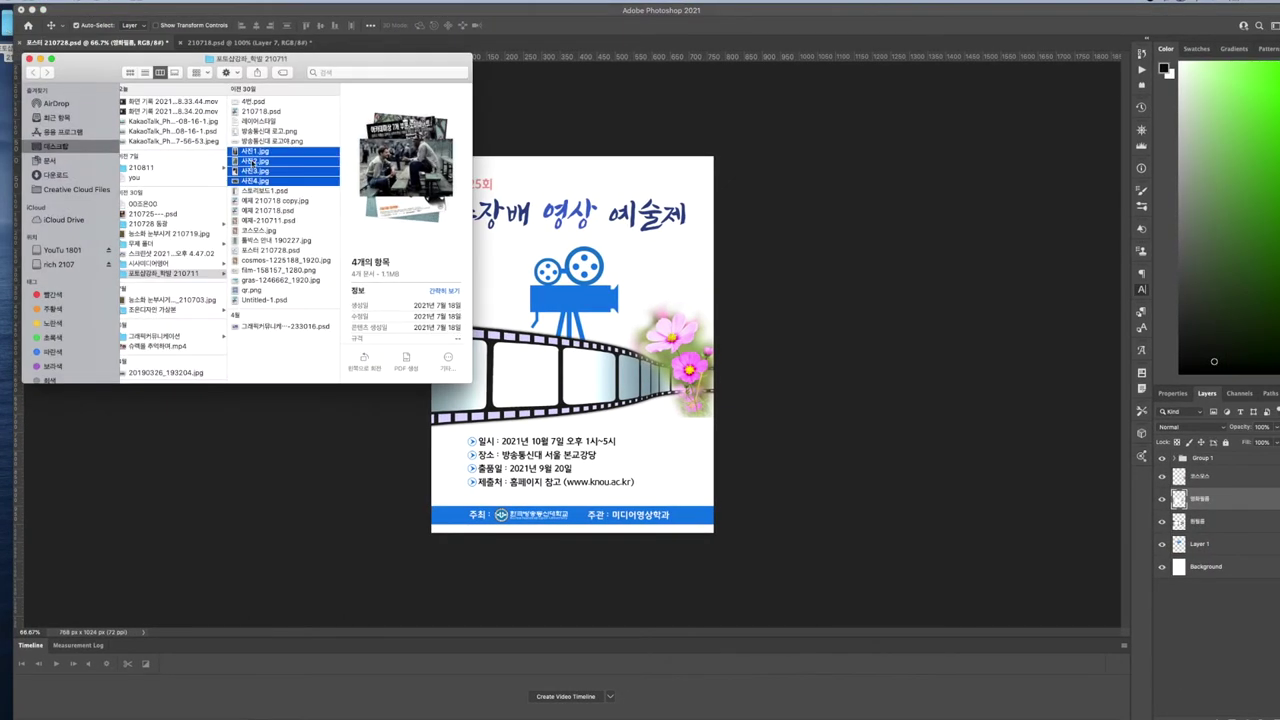
left_click(268, 152)
key("shift+Down")
key("shift+Down")
key("shift+Down")
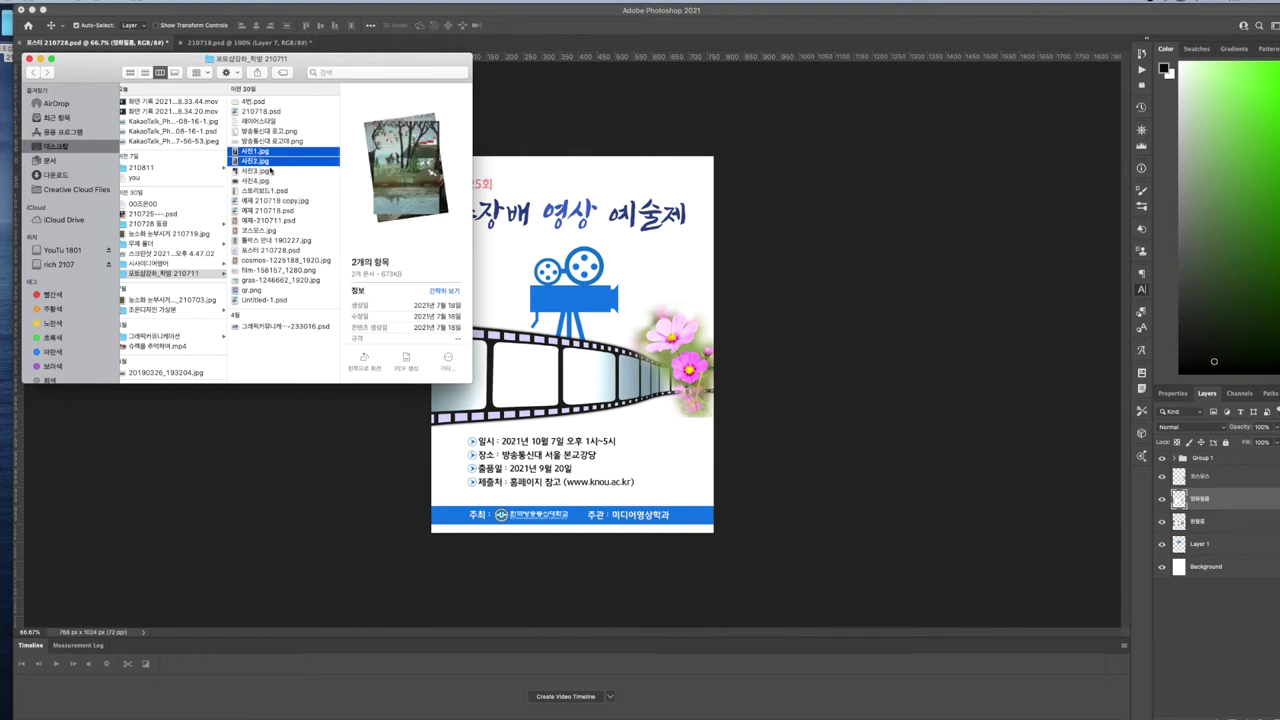
left_click_drag(268, 155, 566, 228)
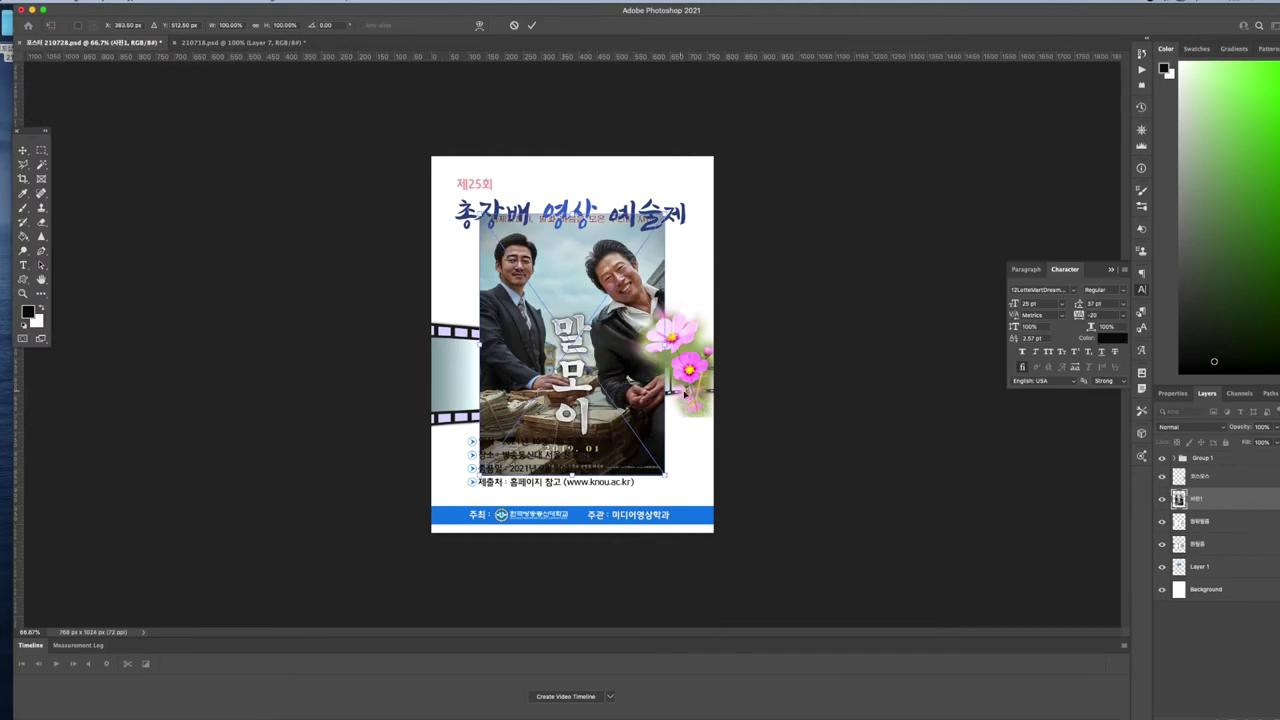
key("Return")
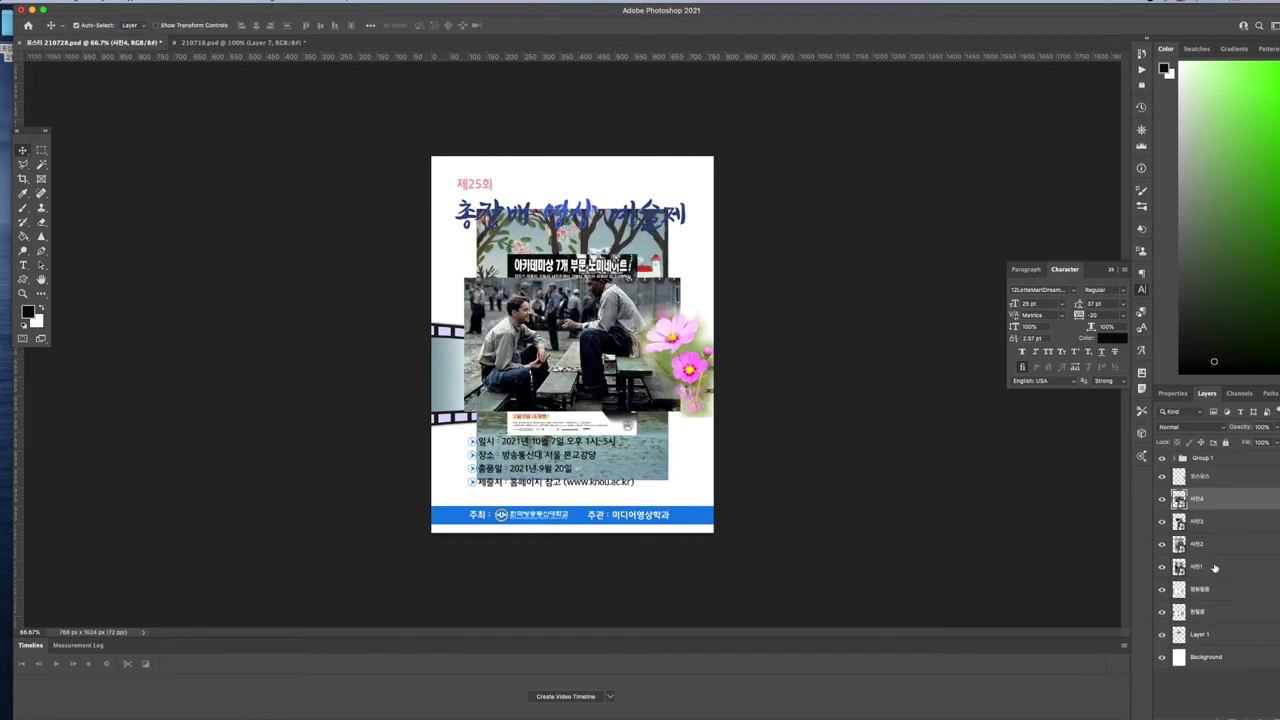
- Scale down the four photo layers 사진1 to 사진4 together and place them over the first frame of the film strip
left_click(1215, 568)
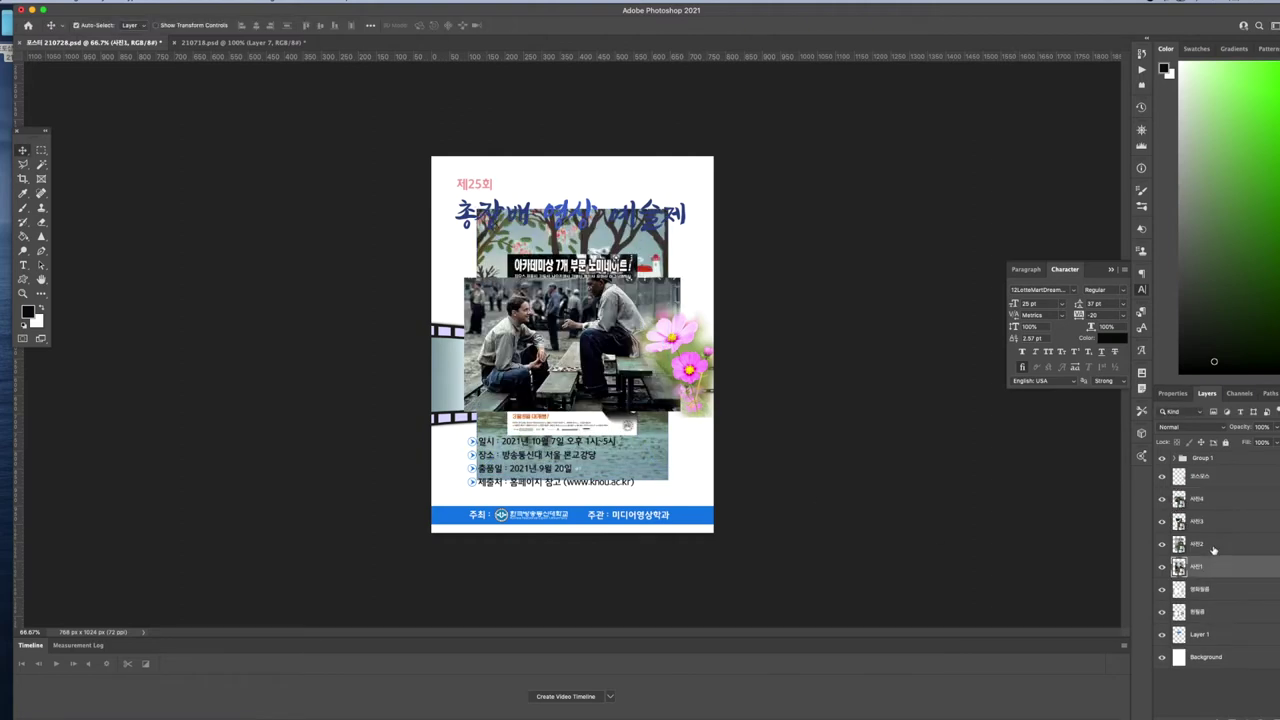
left_click(1214, 503, "shift")
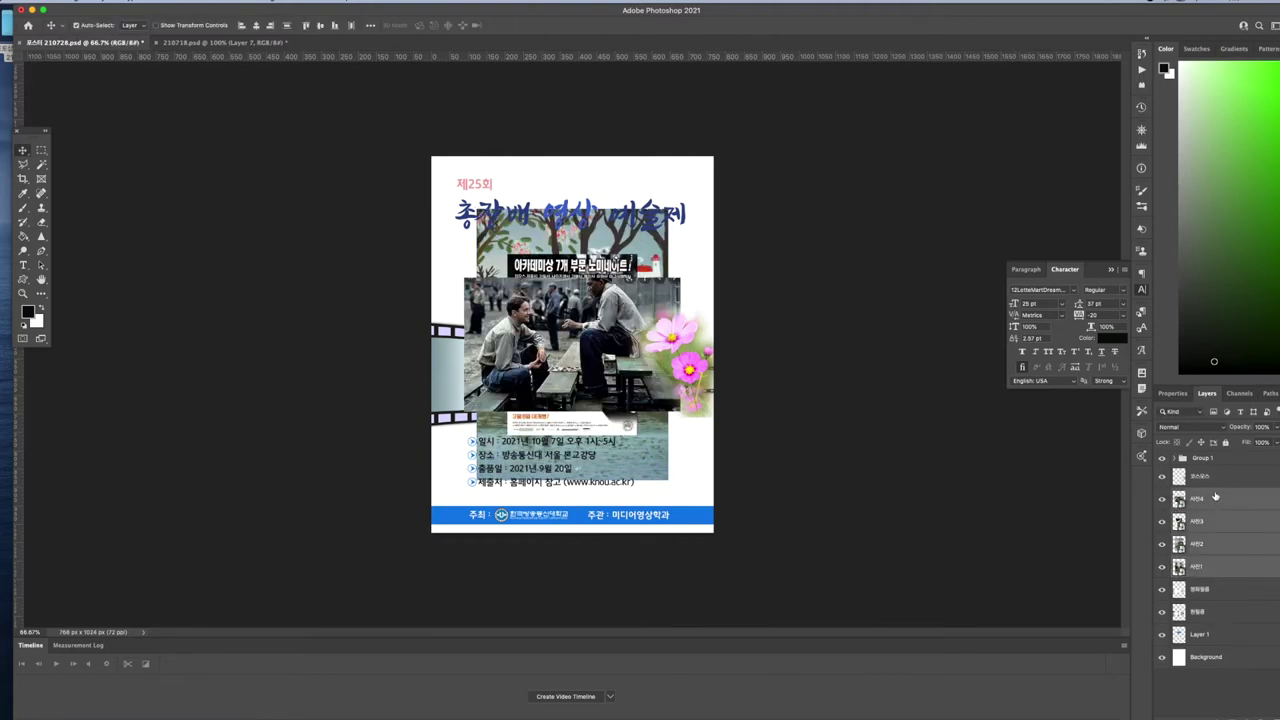
key("super+t")
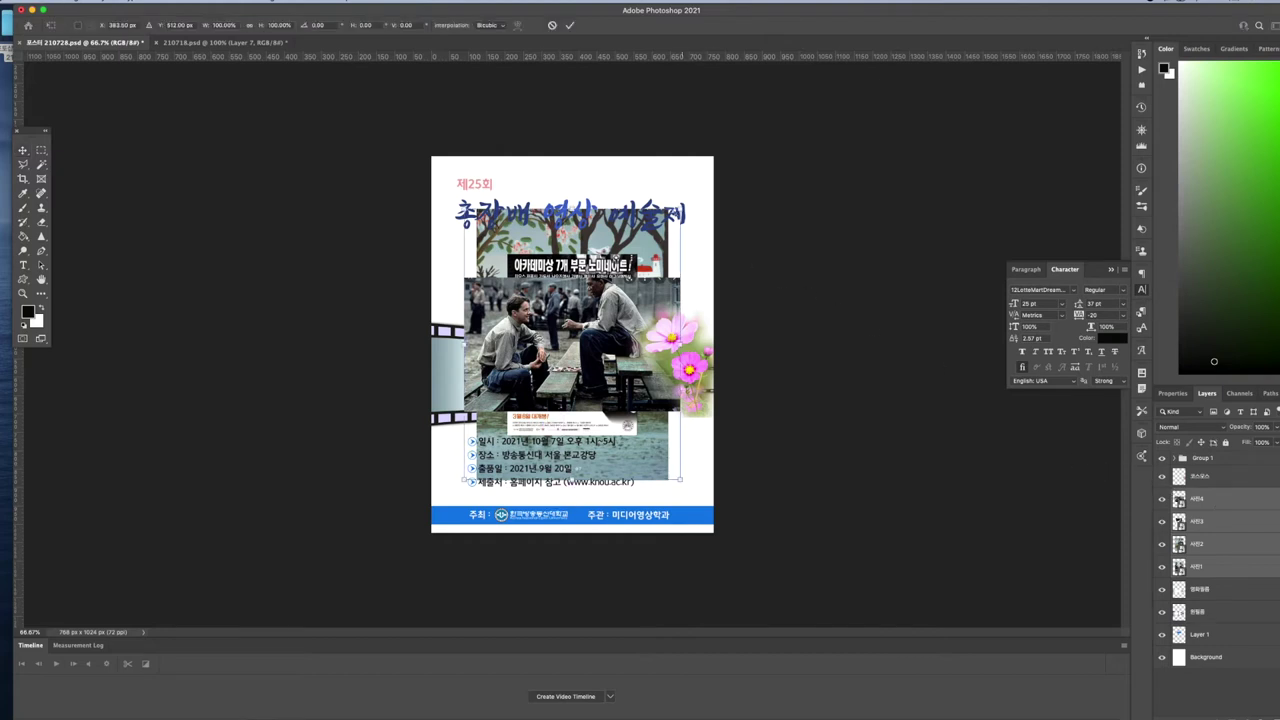
left_click_drag(681, 216, 526, 366)
left_click_drag(522, 438, 490, 388)
key("Return")
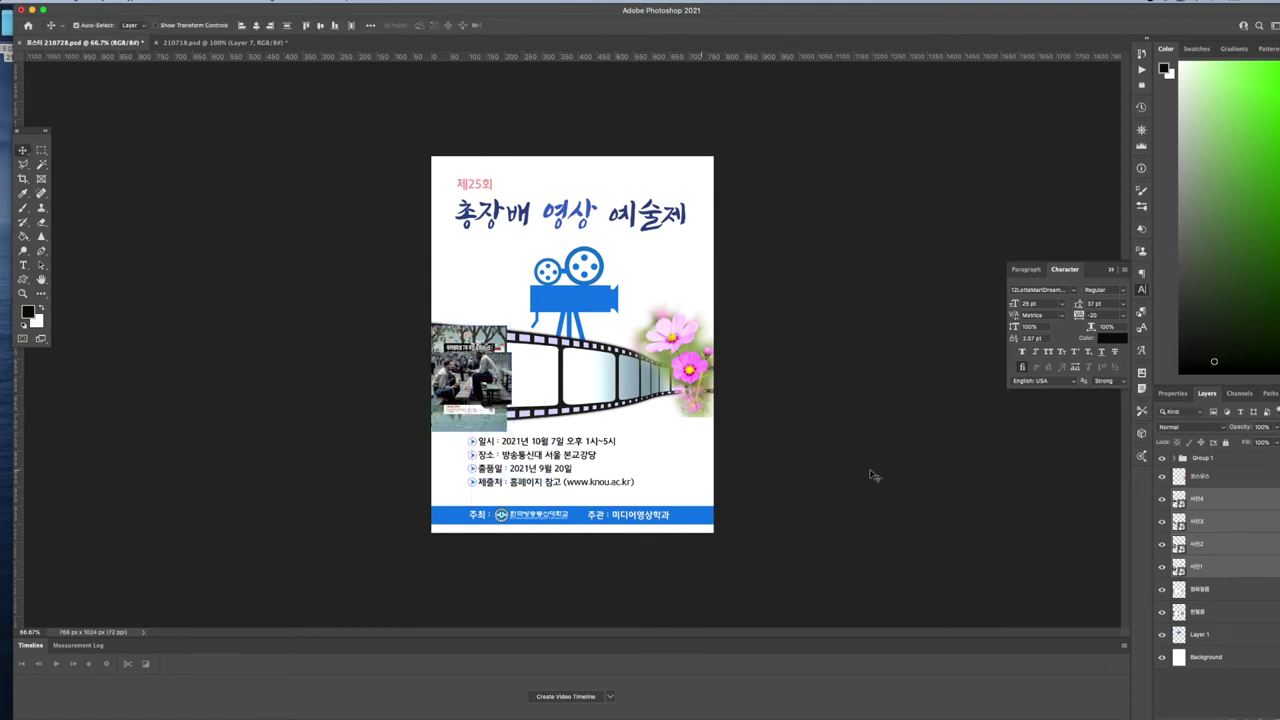
- Spread the four photos side by side along the film strip, one over each large frame
left_click(1197, 566)
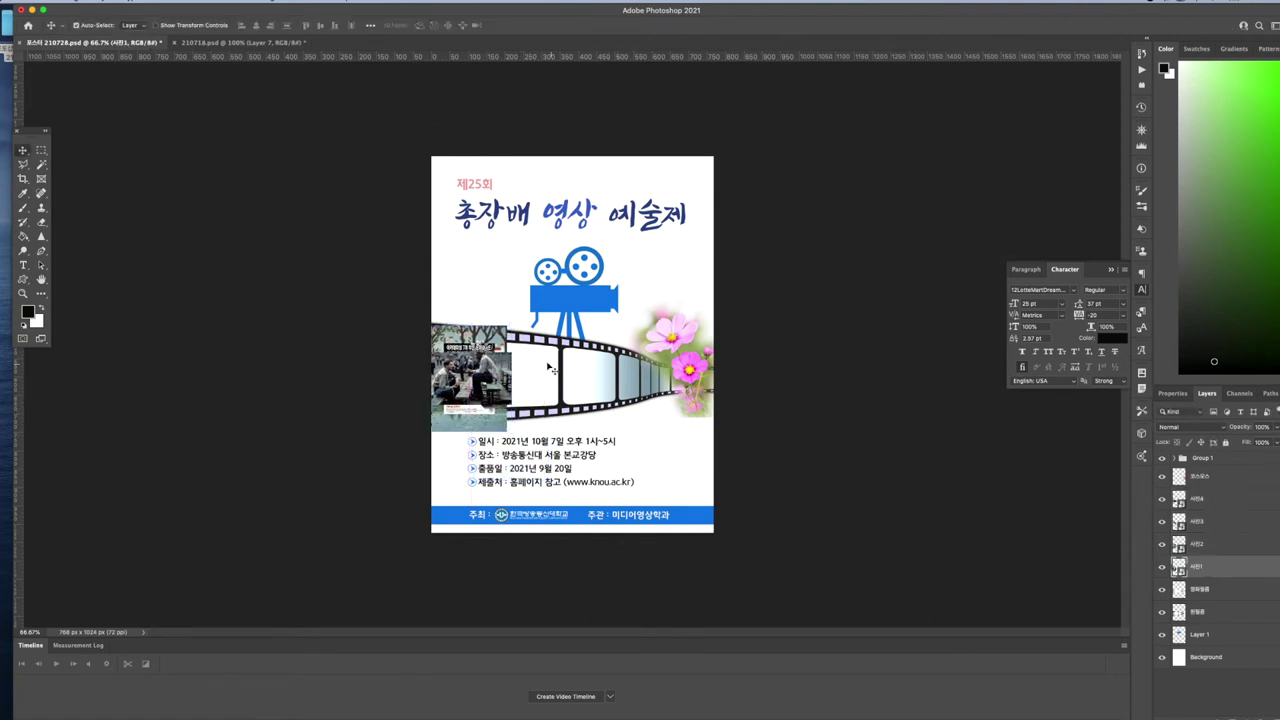
left_click(1204, 501)
left_click_drag(463, 341, 632, 345)
left_click_drag(647, 379, 643, 379)
left_click(477, 366)
mouse_move(473, 386)
left_mouse_down()
mouse_move(509, 387)
mouse_move(533, 288)
mouse_move(496, 378)
left_mouse_up()
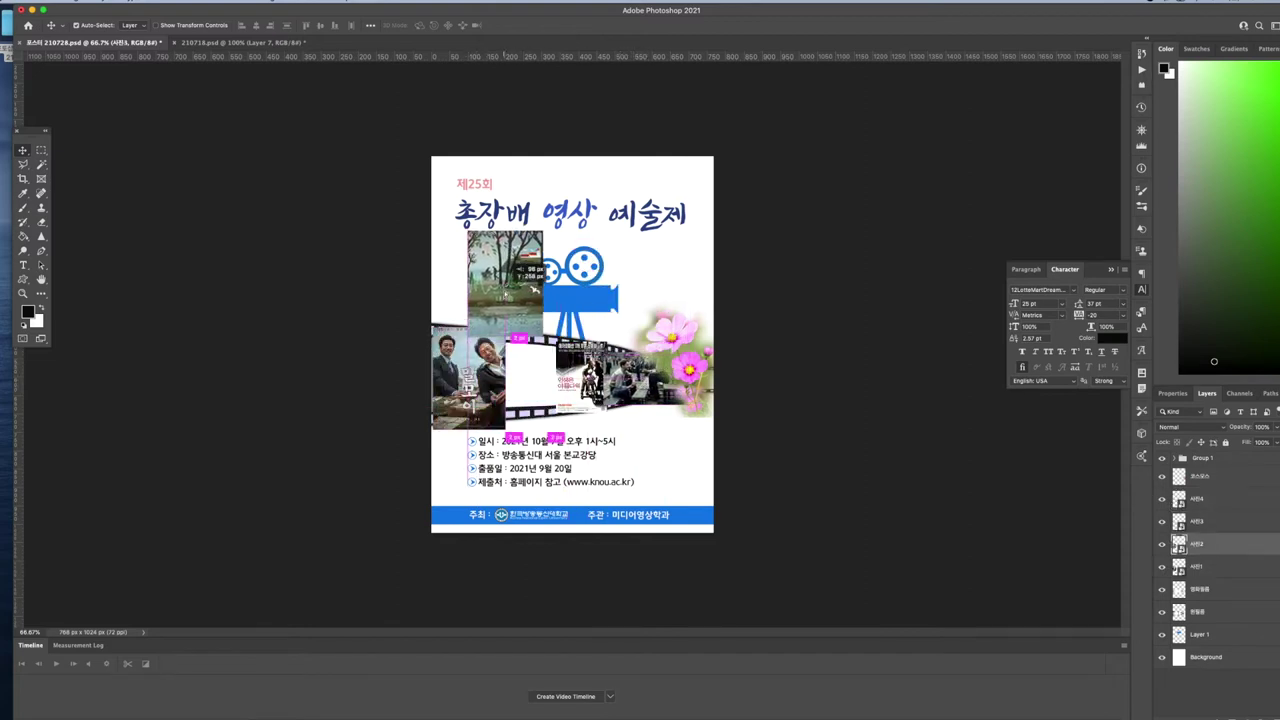
- Create a clipping mask for layers 사진1 to 사진4 on the 영화필름 layer
left_click(1200, 570)
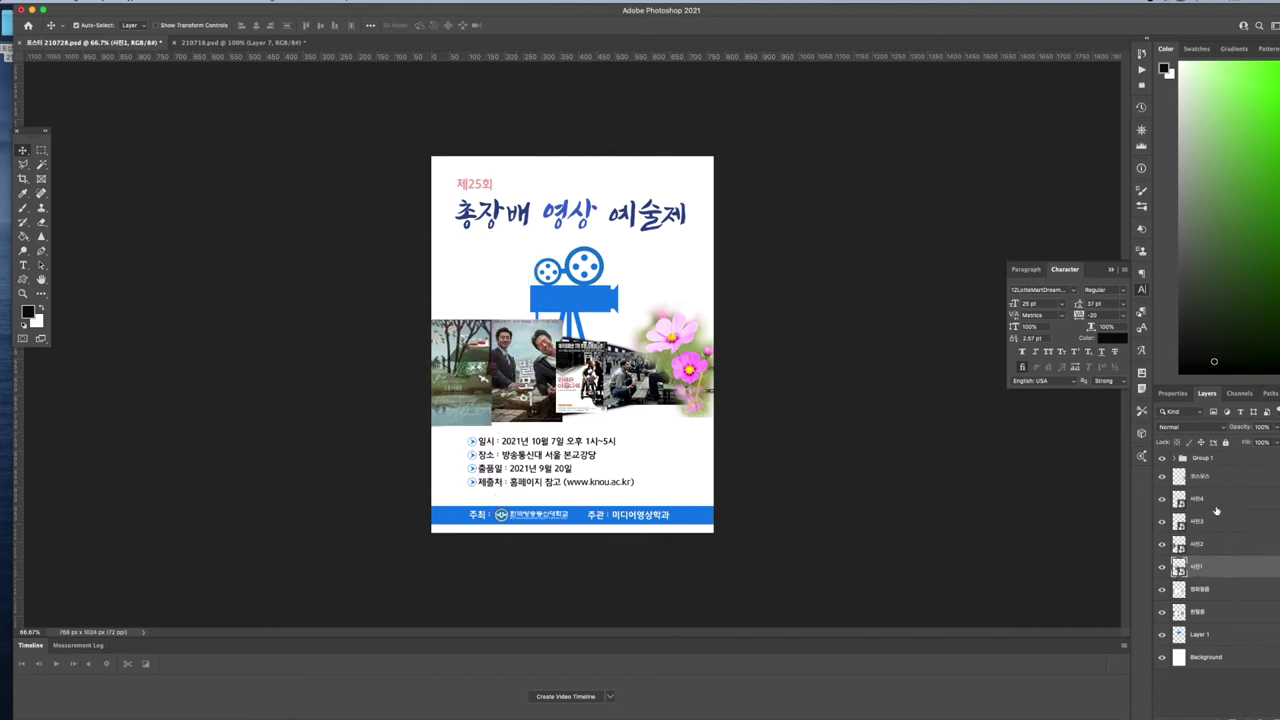
left_click(1214, 502, "shift")
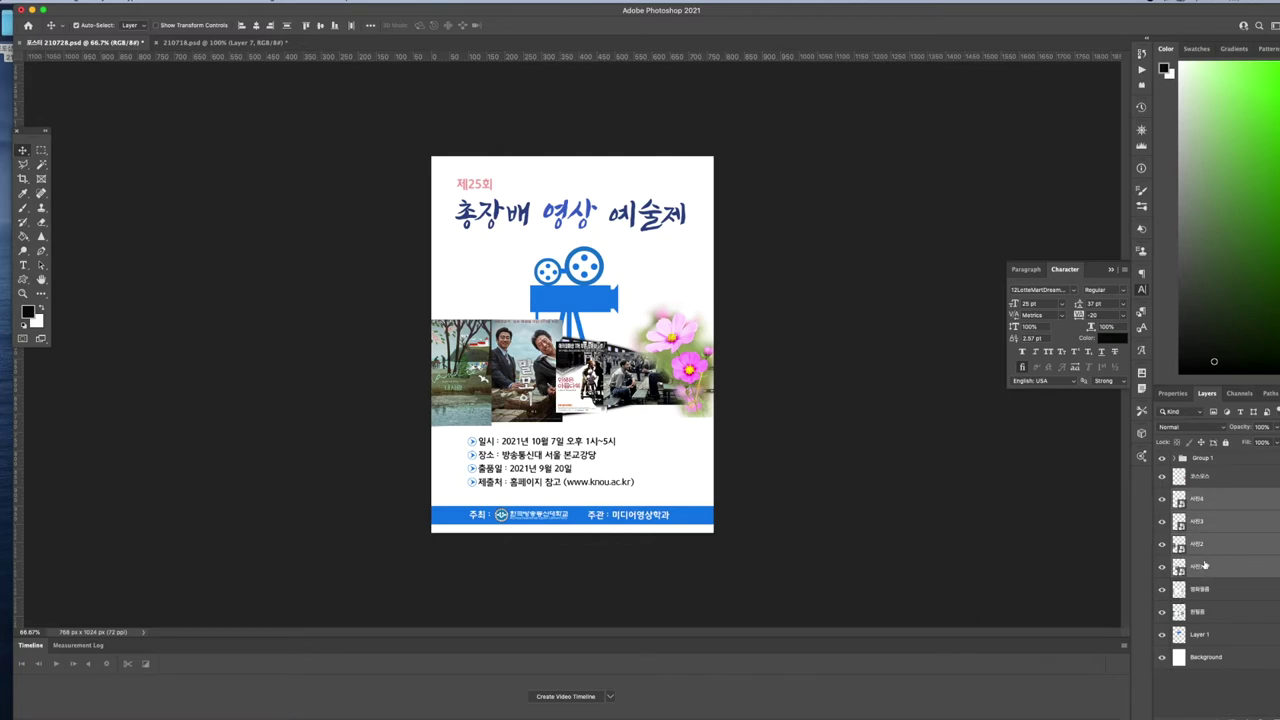
right_click(1211, 502)
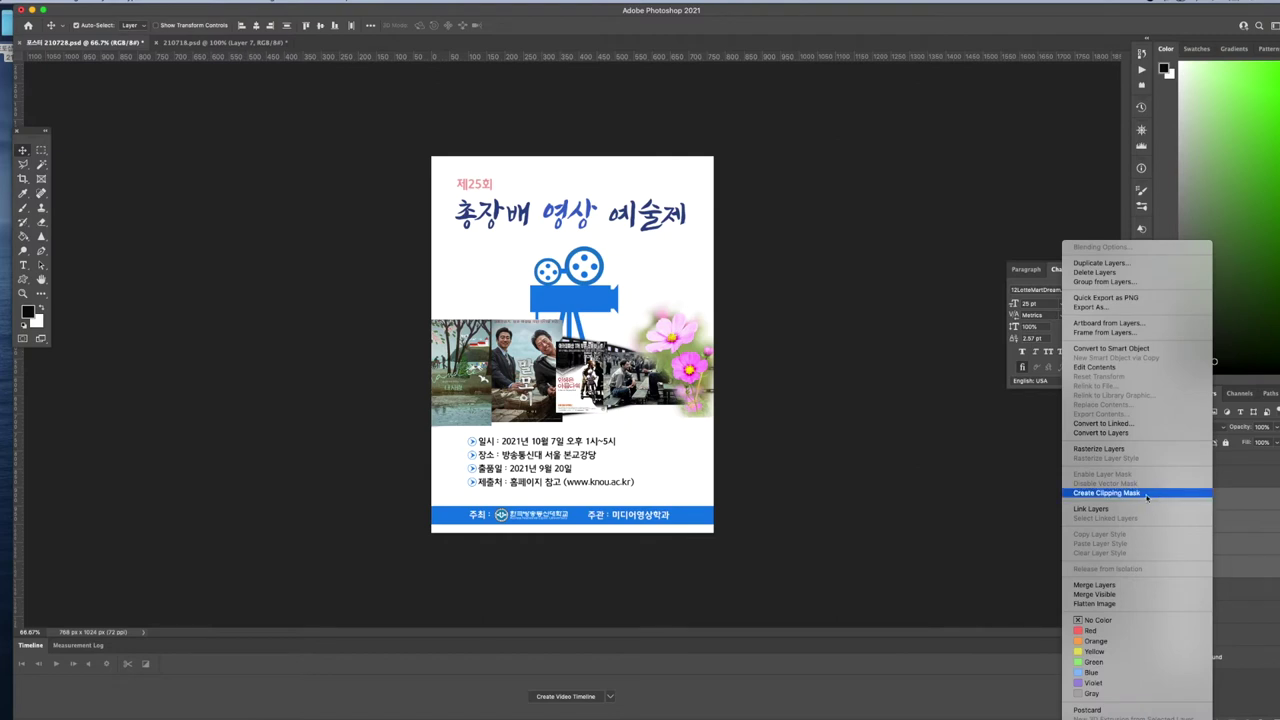
left_click(1106, 493)
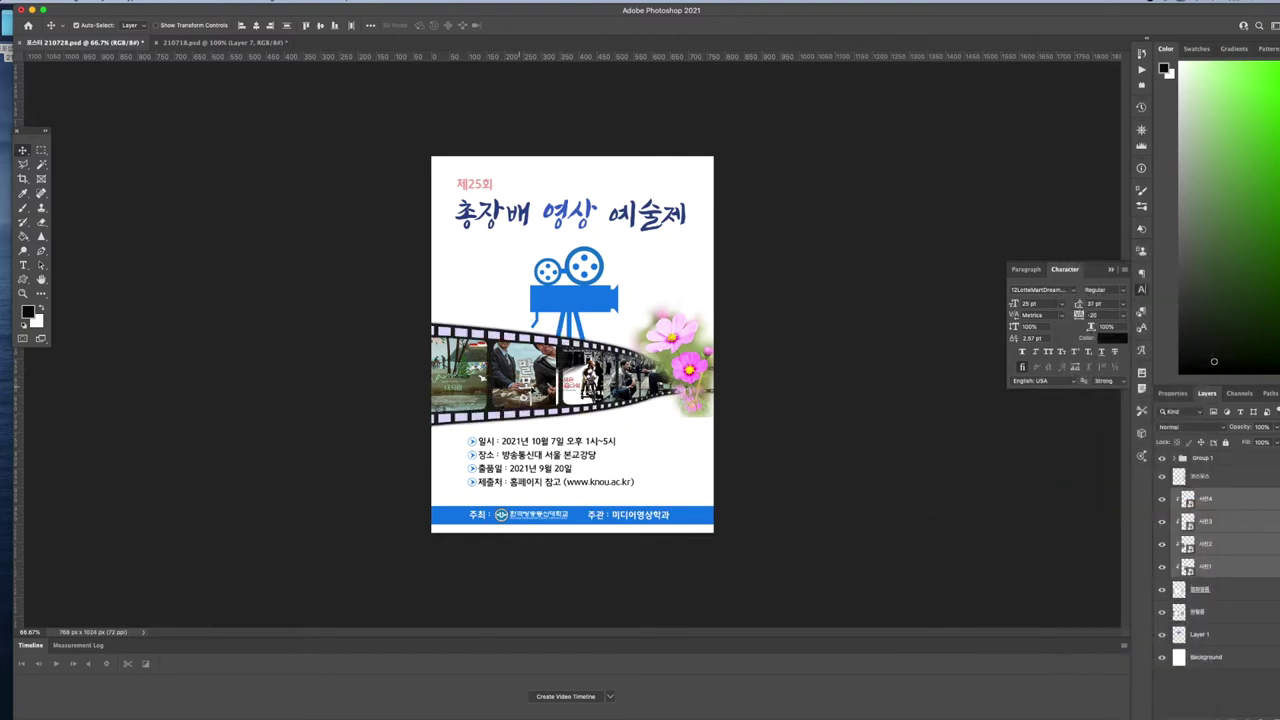
- Reposition the clipped photos so each movie image sits within its own film frame
left_click(1205, 543)
left_click_drag(470, 363, 585, 391)
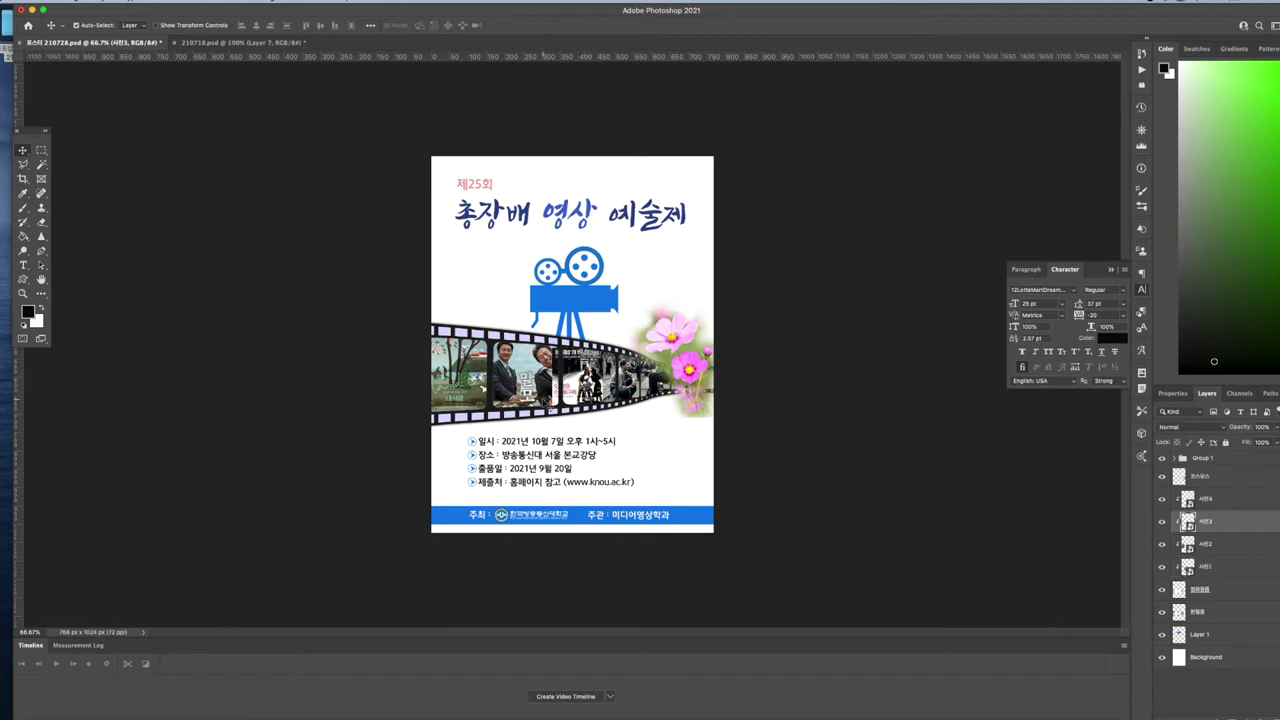
left_click_drag(584, 389, 638, 381)
left_click_drag(594, 380, 592, 380)
- Enlarge the 사진3 photo and shift it to fill the third film frame completely
key("super+plus")
key("super+plus")
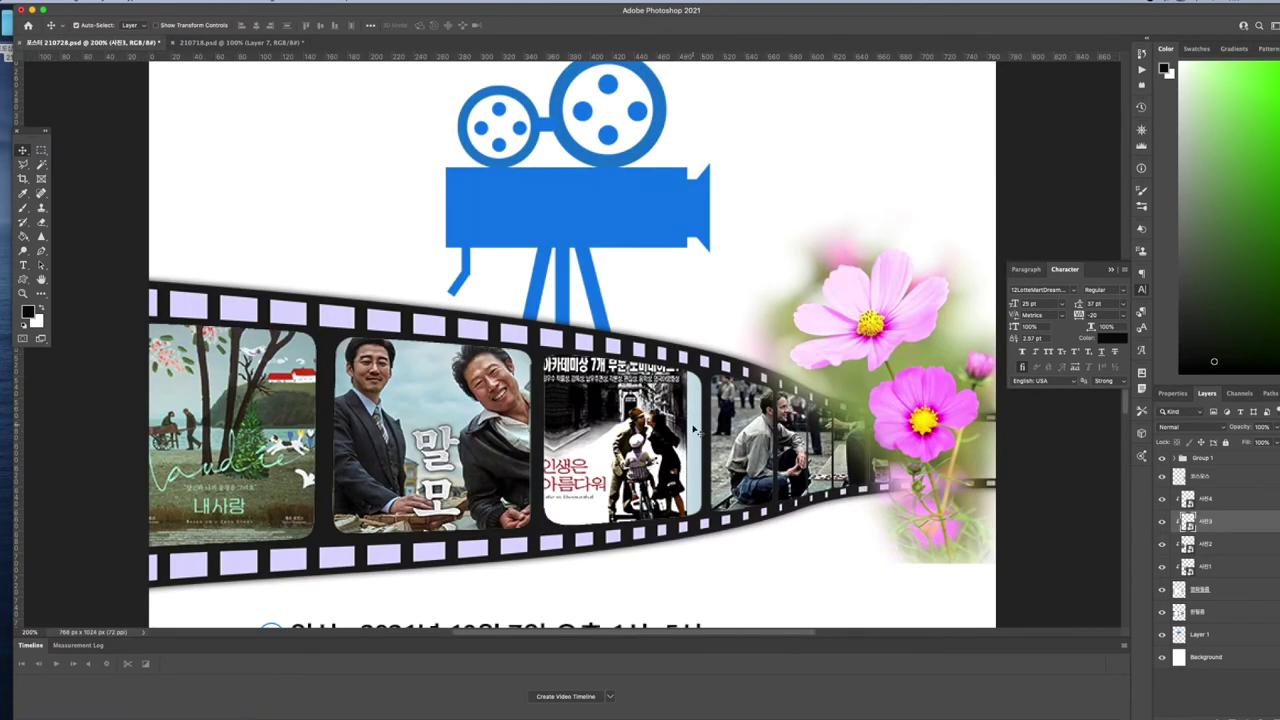
left_click_drag(640, 466, 638, 462)
key("super+t")
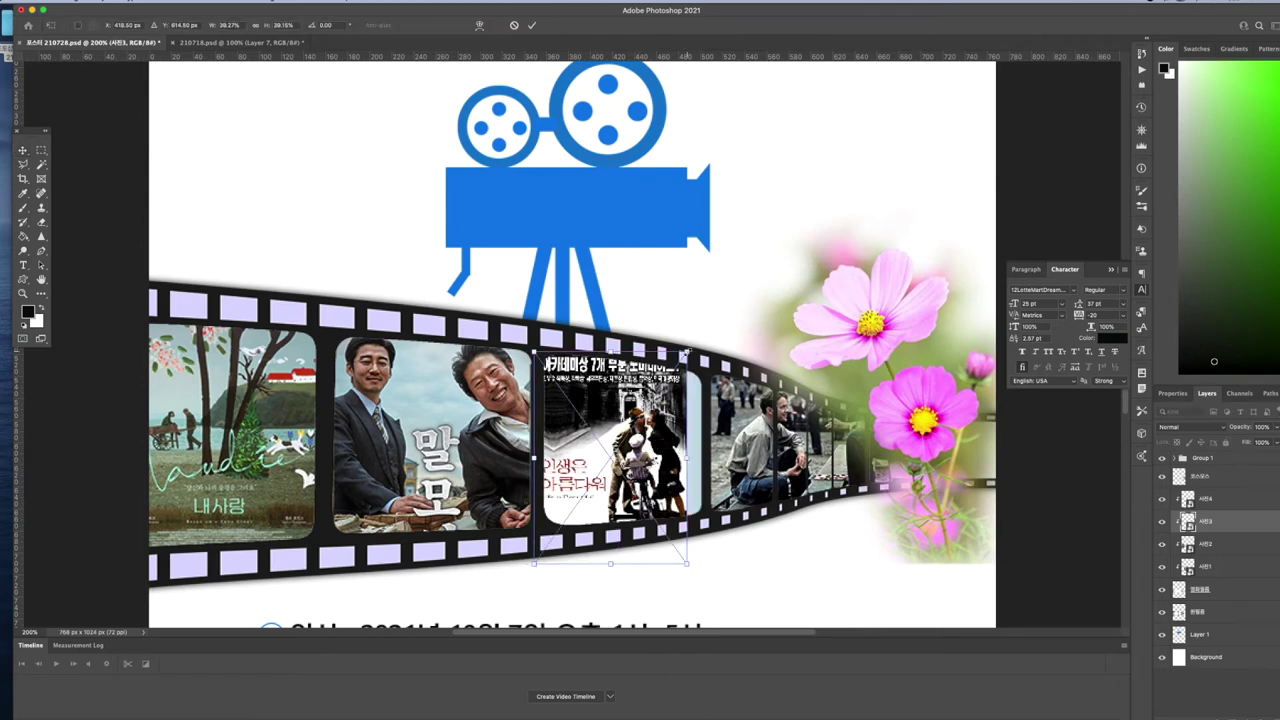
left_click_drag(687, 351, 708, 327)
left_click_drag(674, 427, 679, 431)
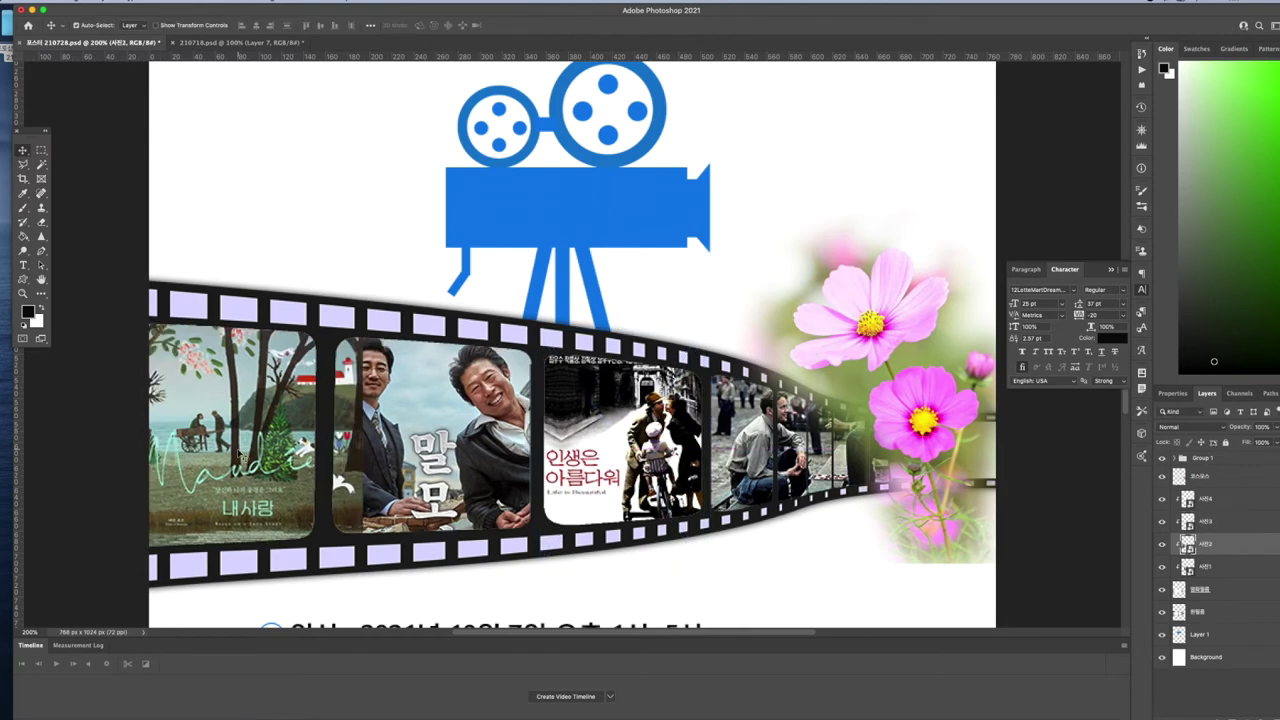
- Move the 사진2 photo and scale it down to fit inside the first film frame
left_click_drag(209, 434, 245, 436)
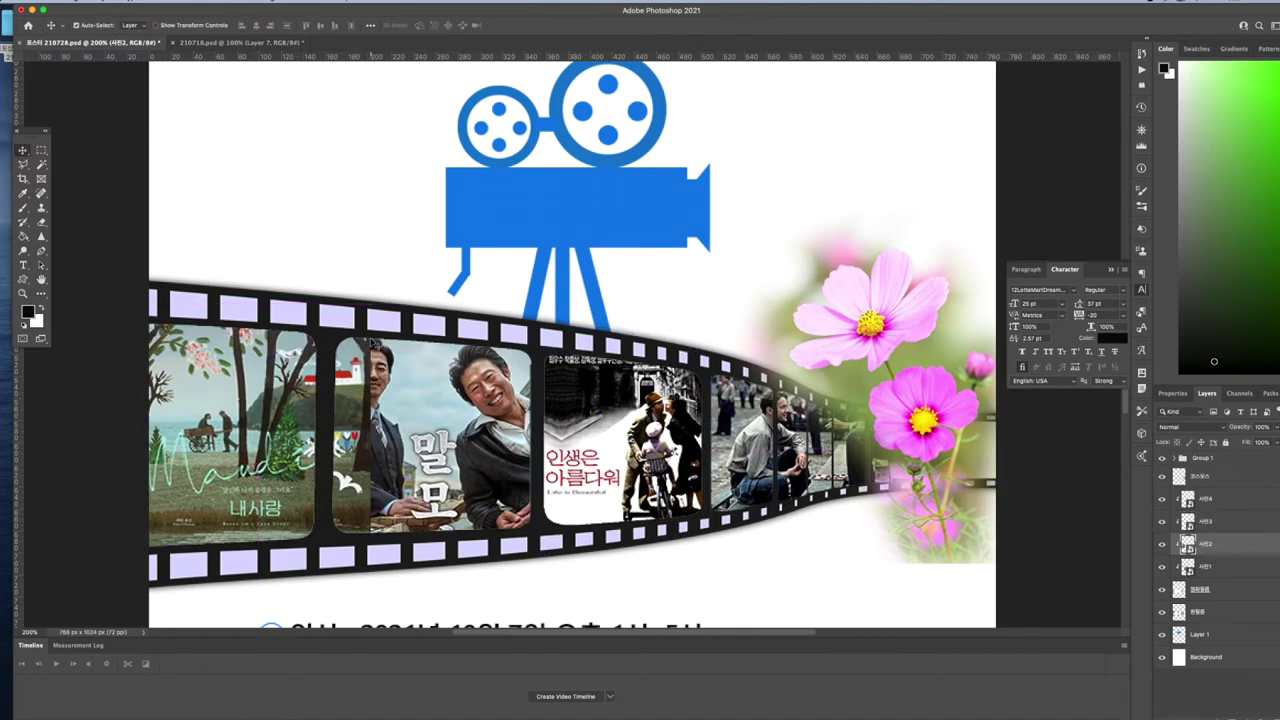
key("ctrl+t")
left_click_drag(372, 303, 350, 316)
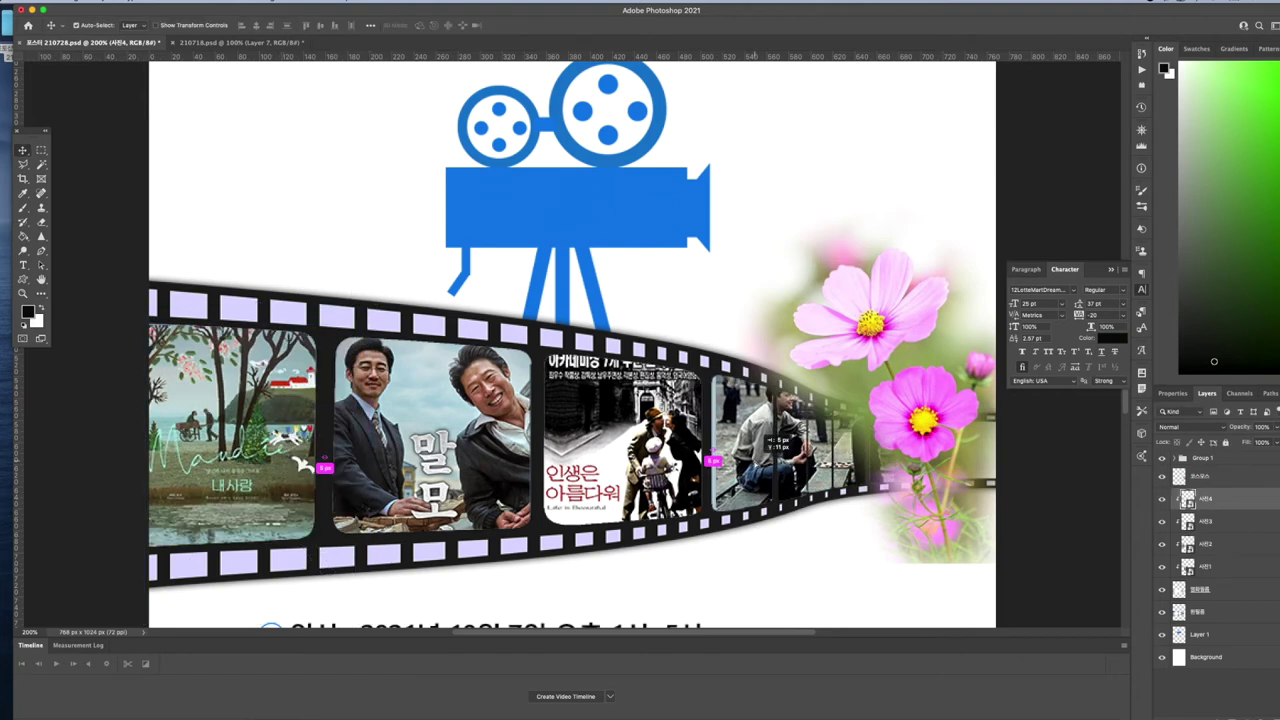
- Scale down the 사진4 photo and position it within the narrow film frames beside the flowers
left_click_drag(754, 467, 747, 467)
key("super+t")
left_click_drag(964, 370, 927, 392)
left_click_drag(827, 453, 827, 429)
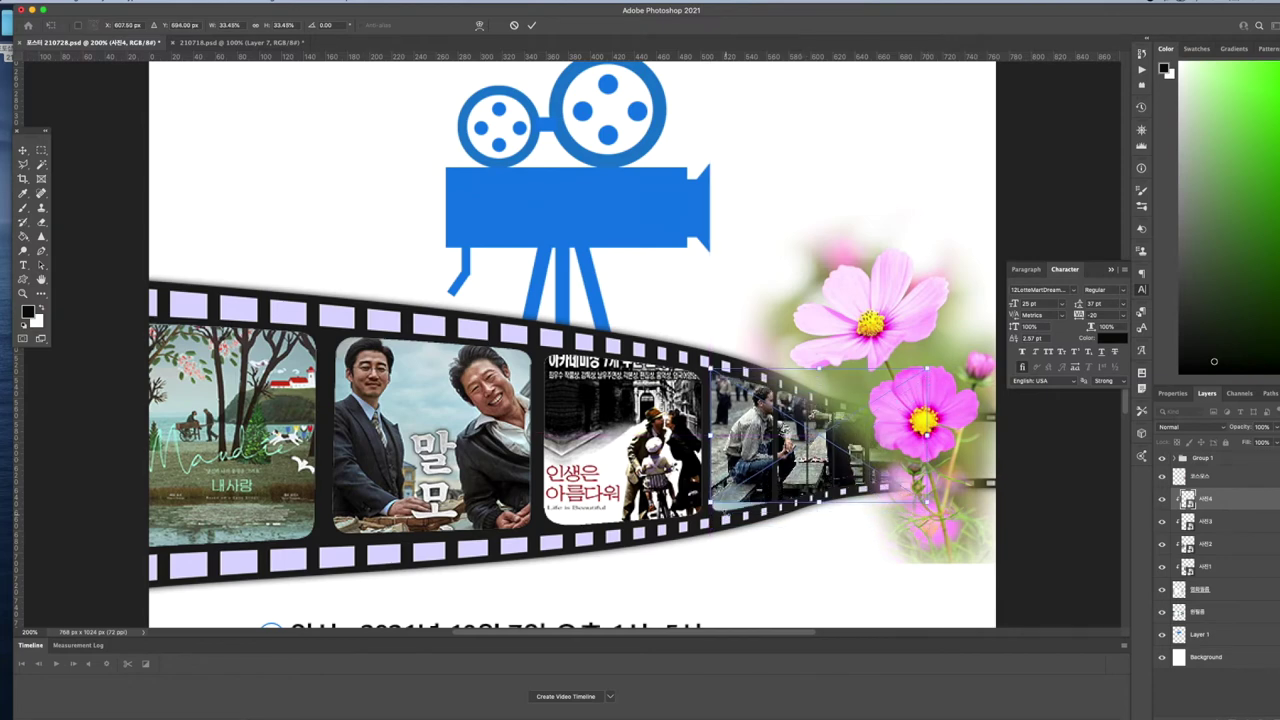
left_click_drag(710, 503, 765, 481)
key("Return")
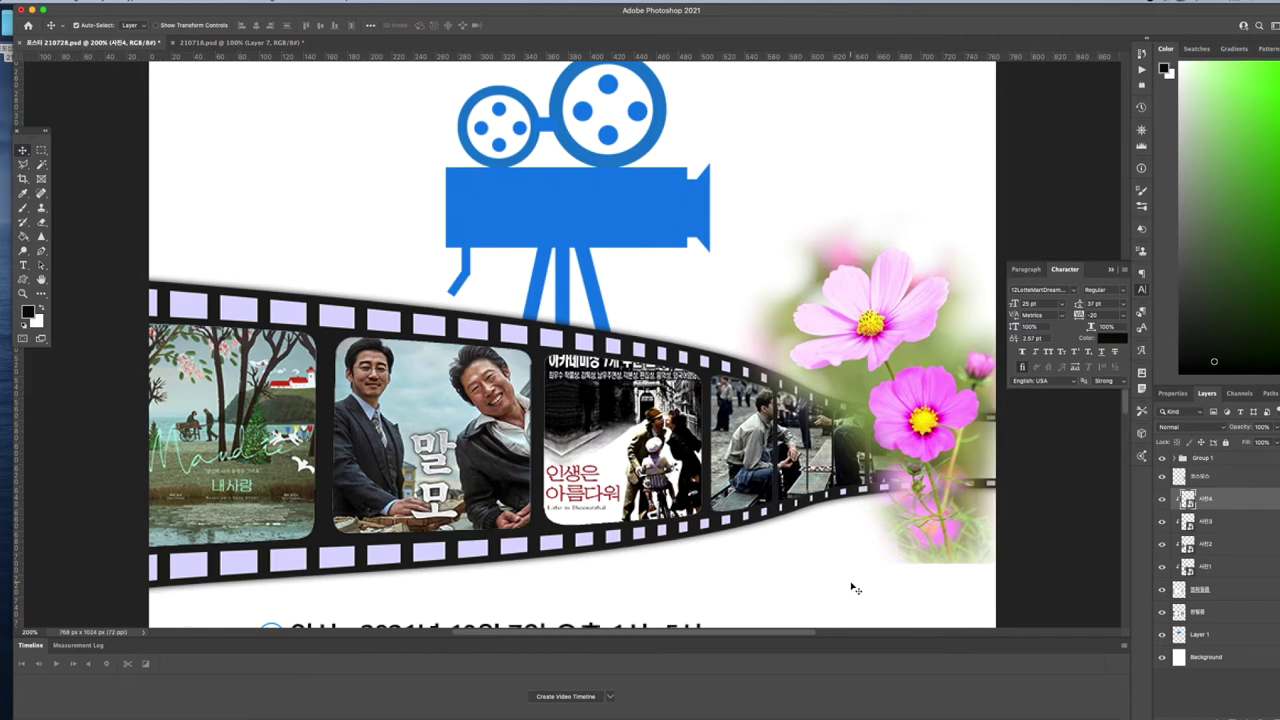
key("super+minus")
key("super+minus")
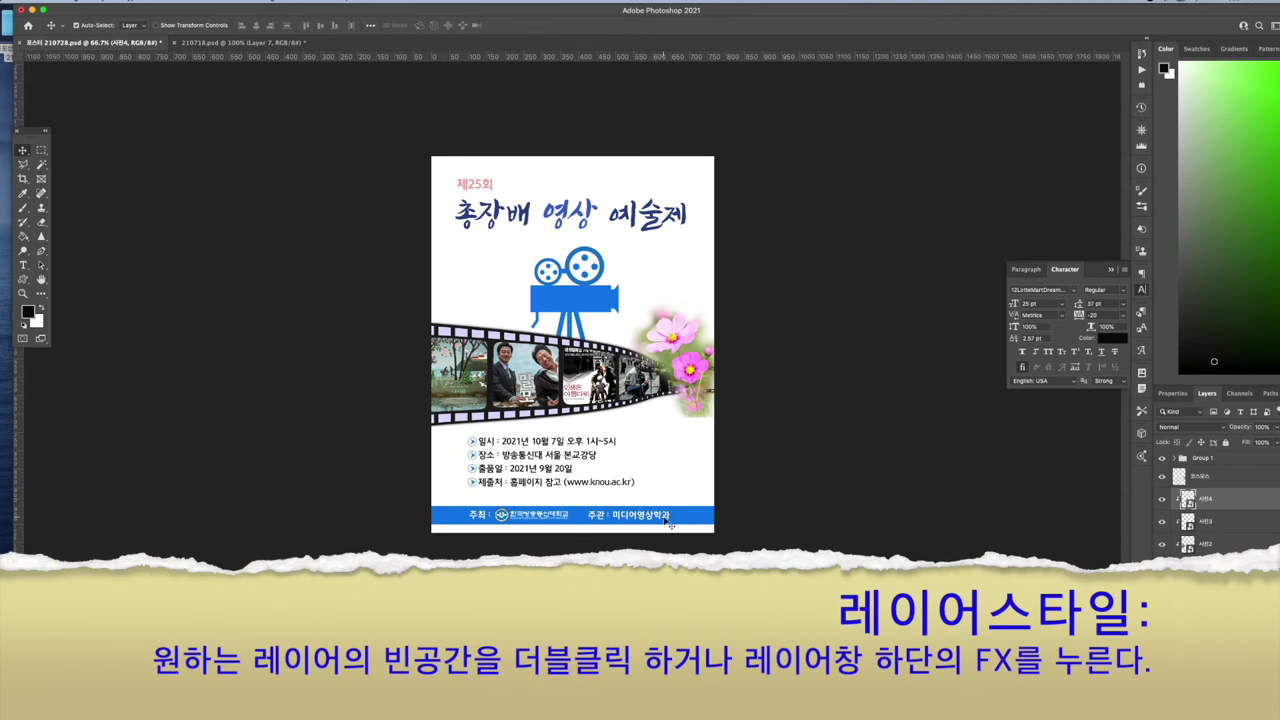
left_click(1200, 612)
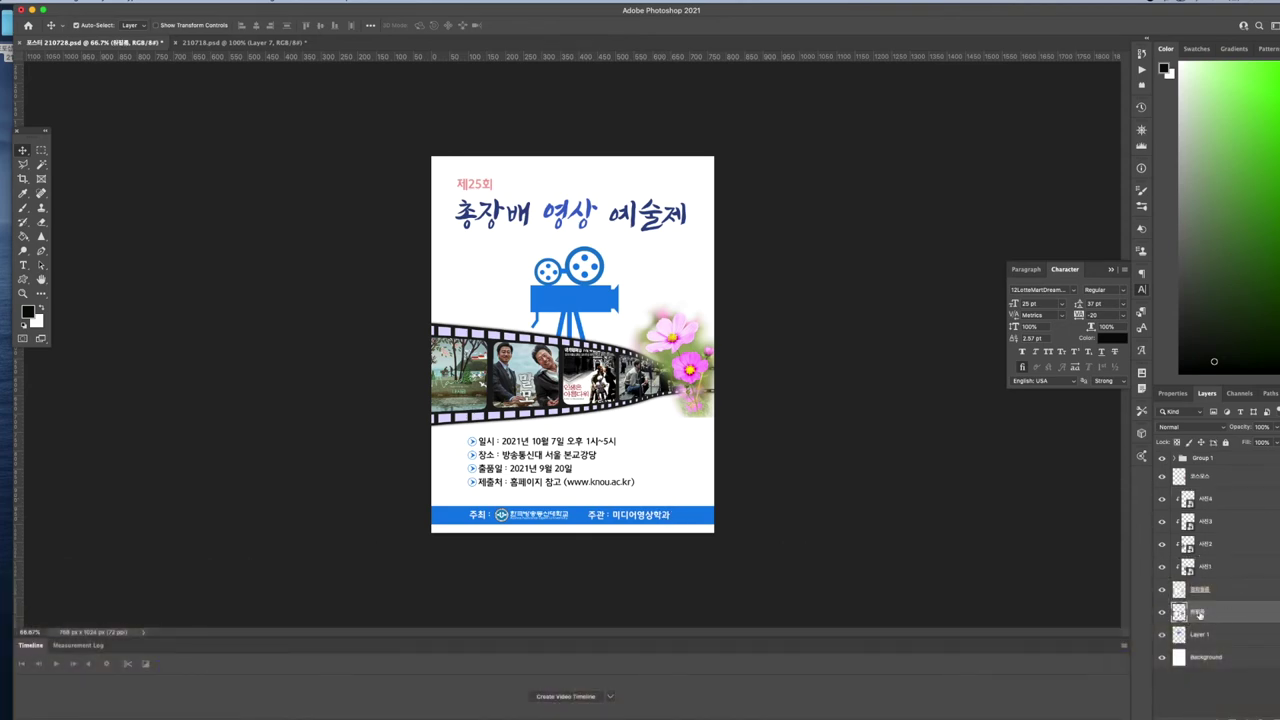
double_click(1251, 617)
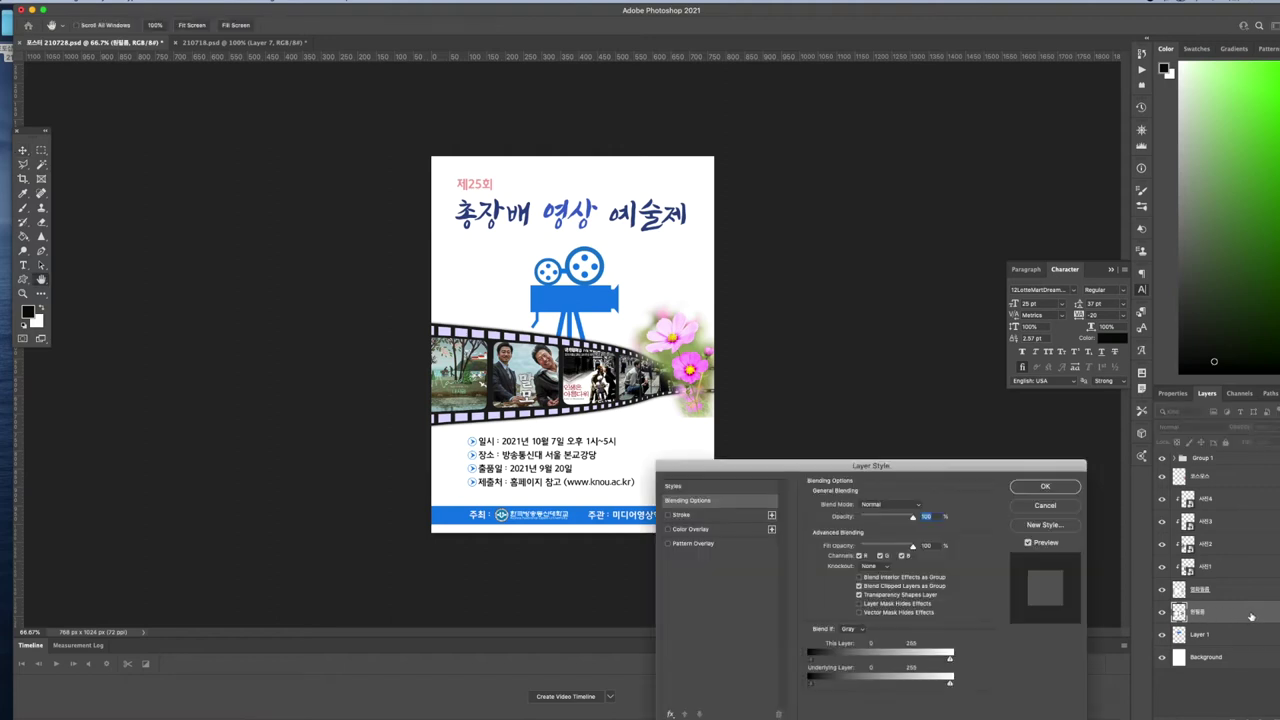
left_click(1045, 505)
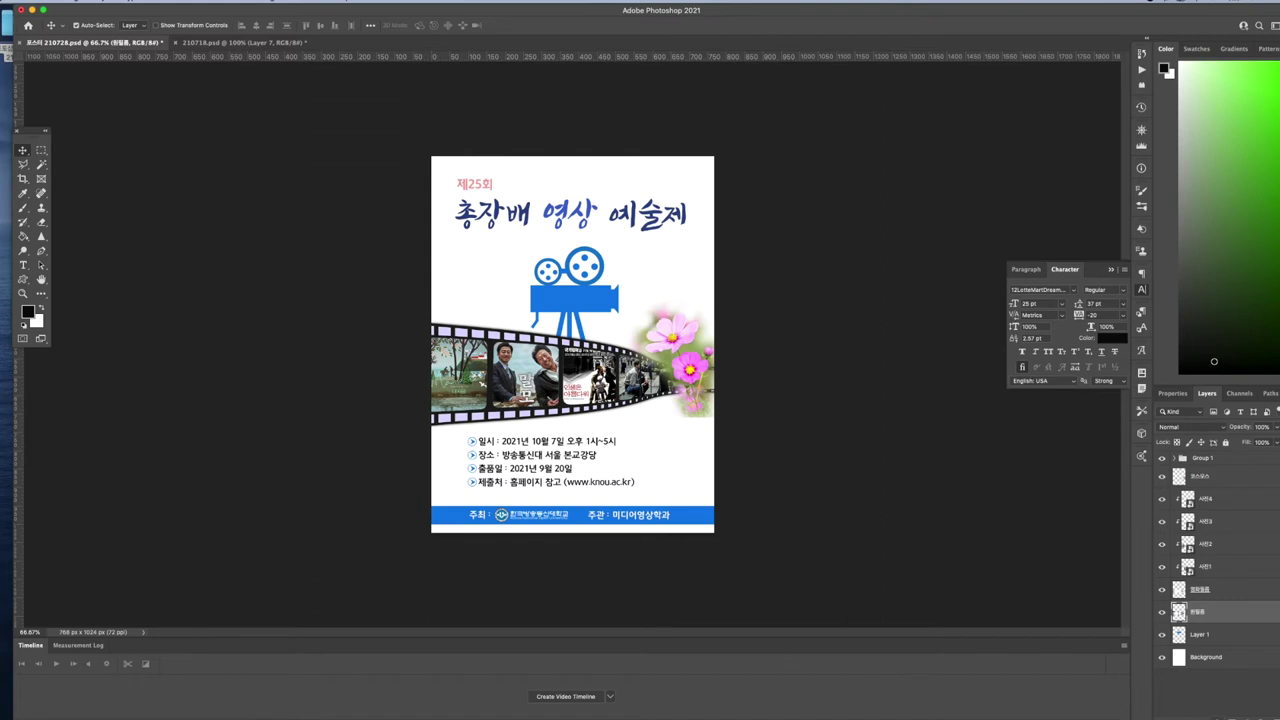
left_click(1217, 716)
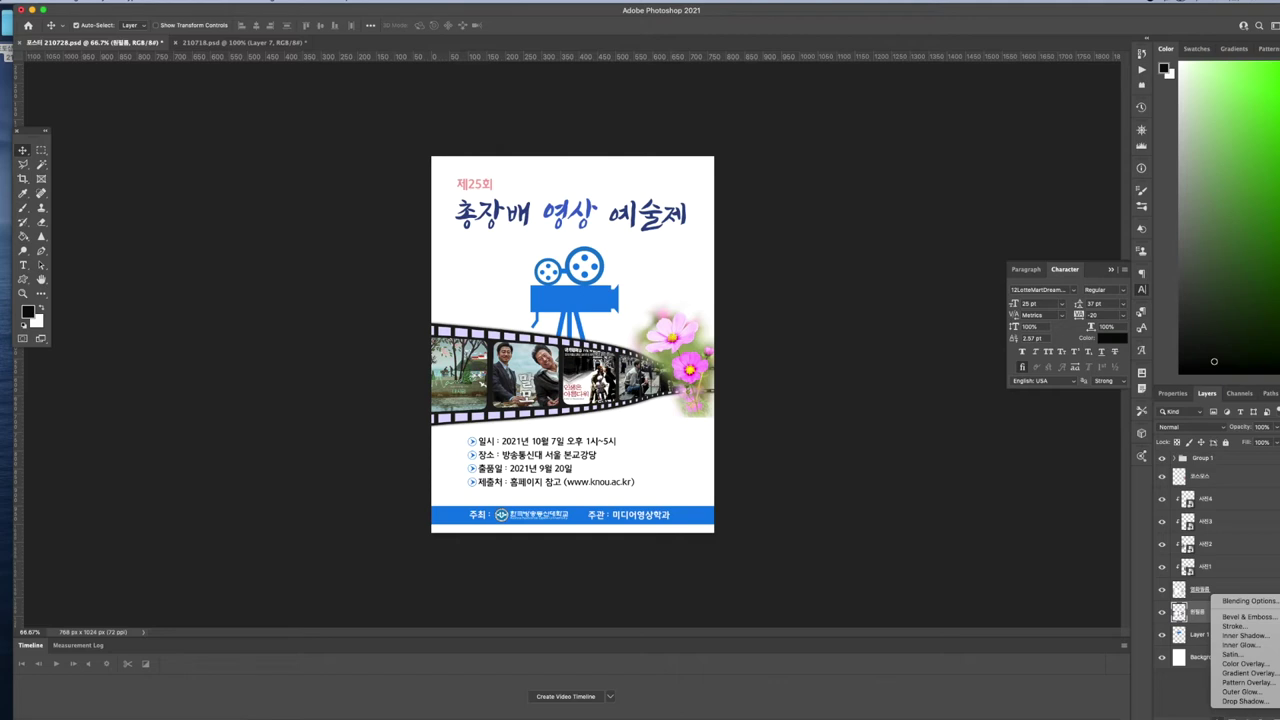
left_click(1244, 702)
left_click_drag(887, 470, 911, 441)
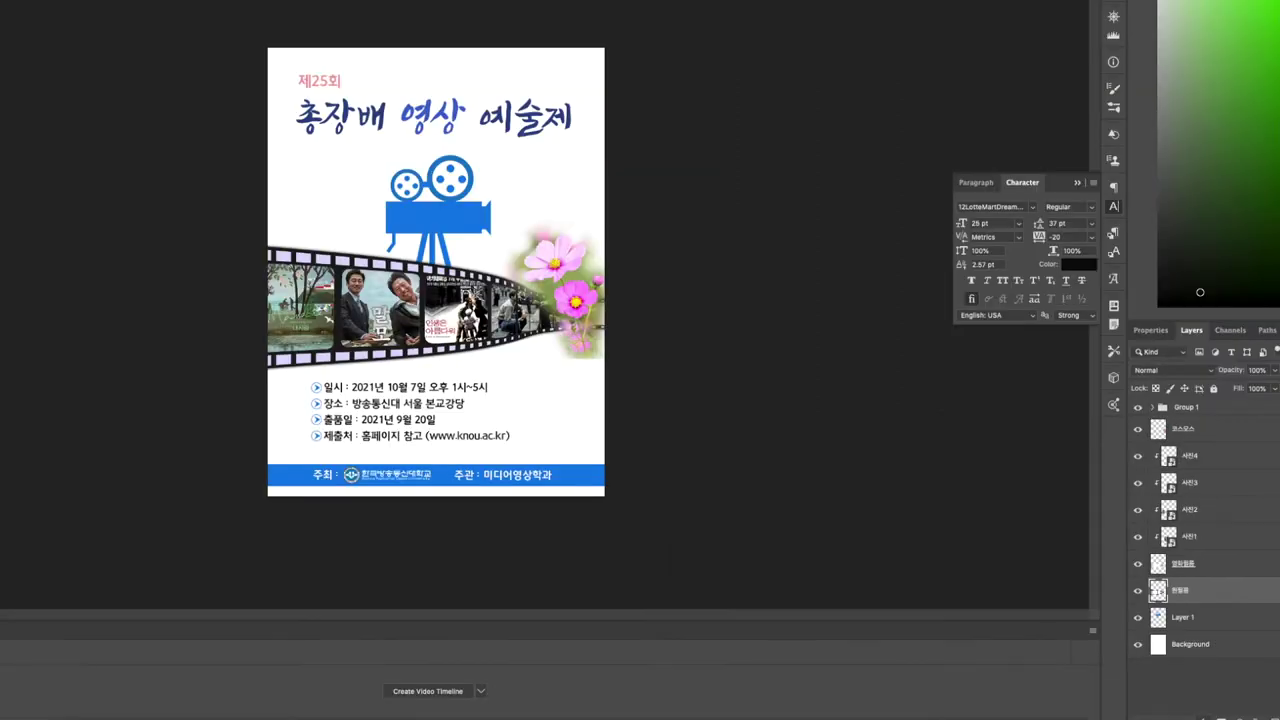
left_click(1204, 716)
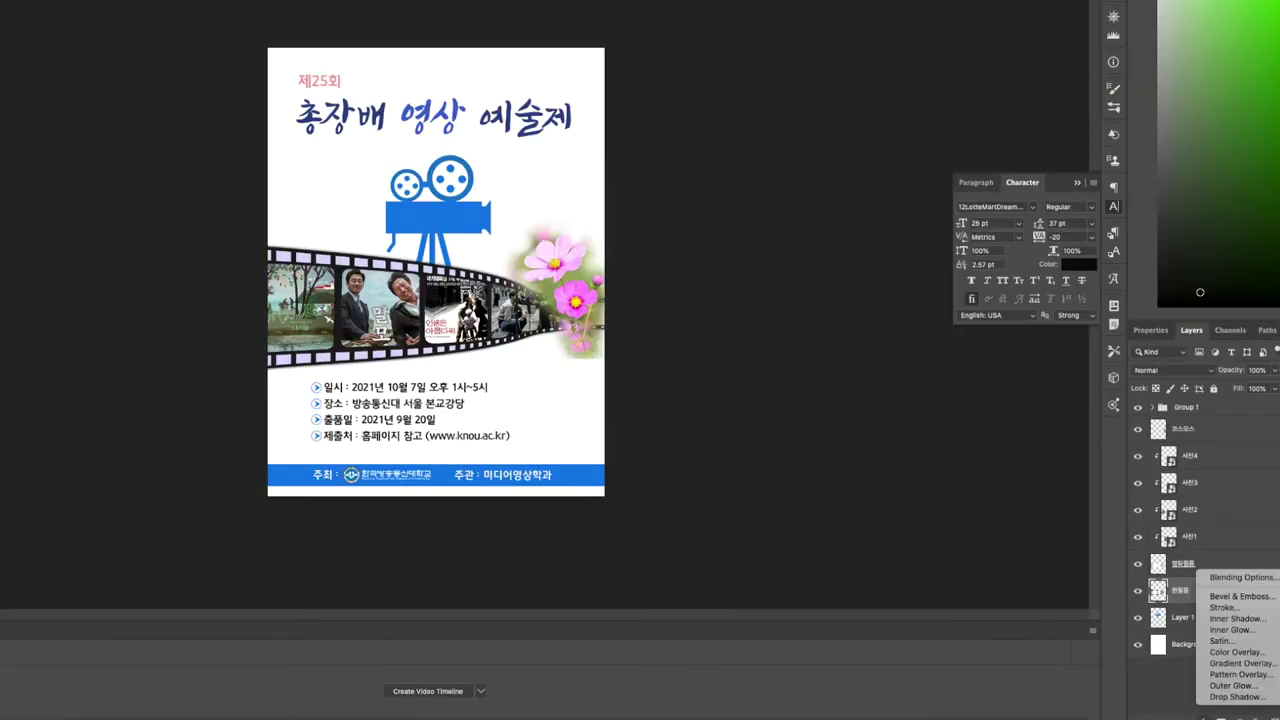
left_click(1234, 697)
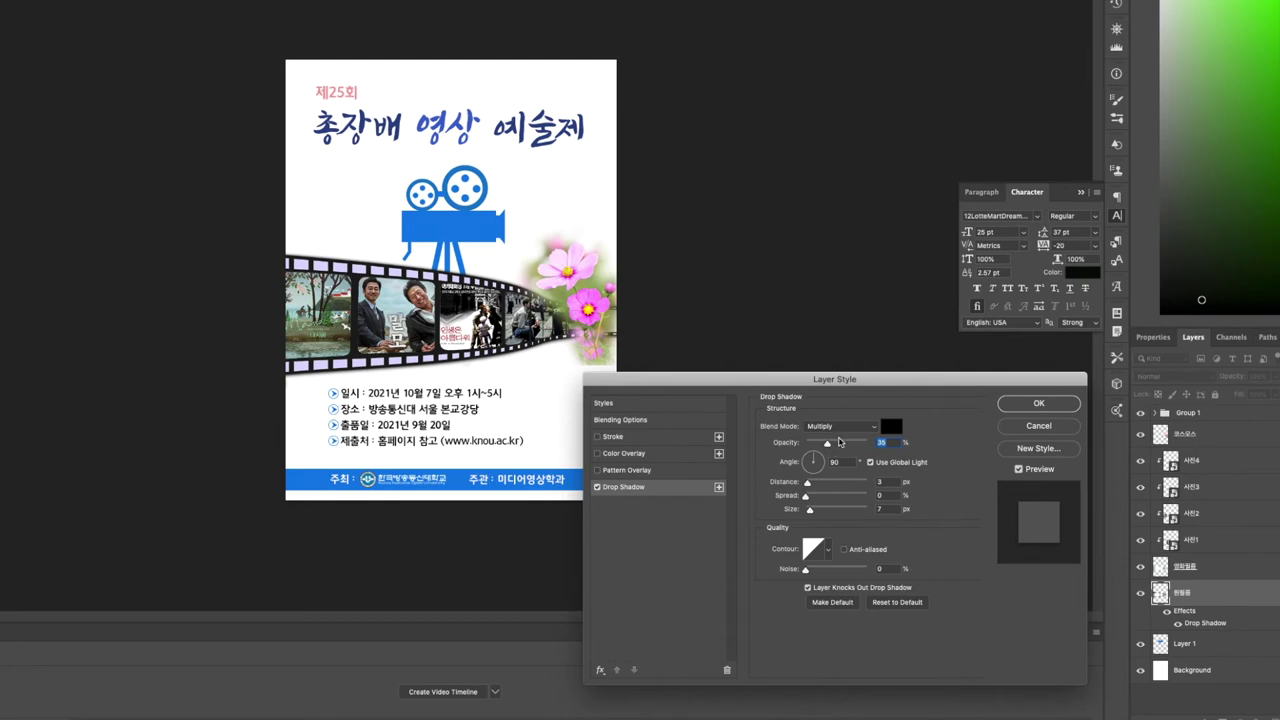
left_click(840, 421)
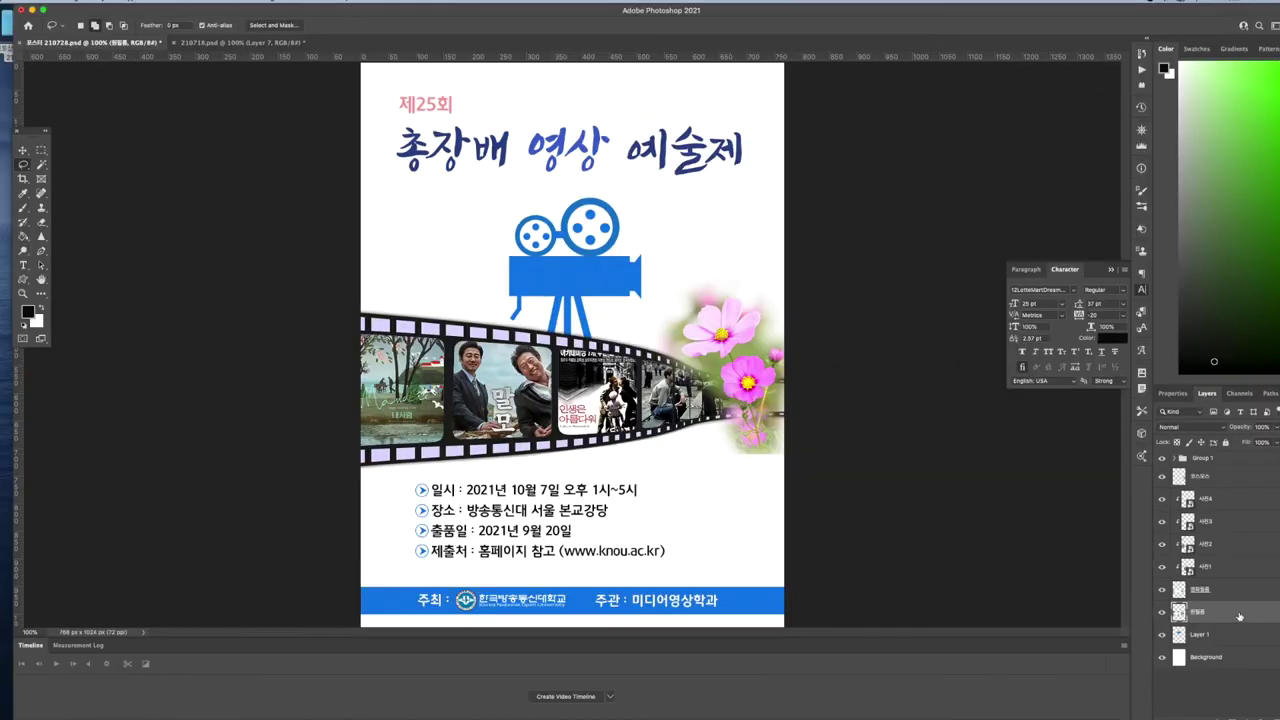
double_click(1237, 613)
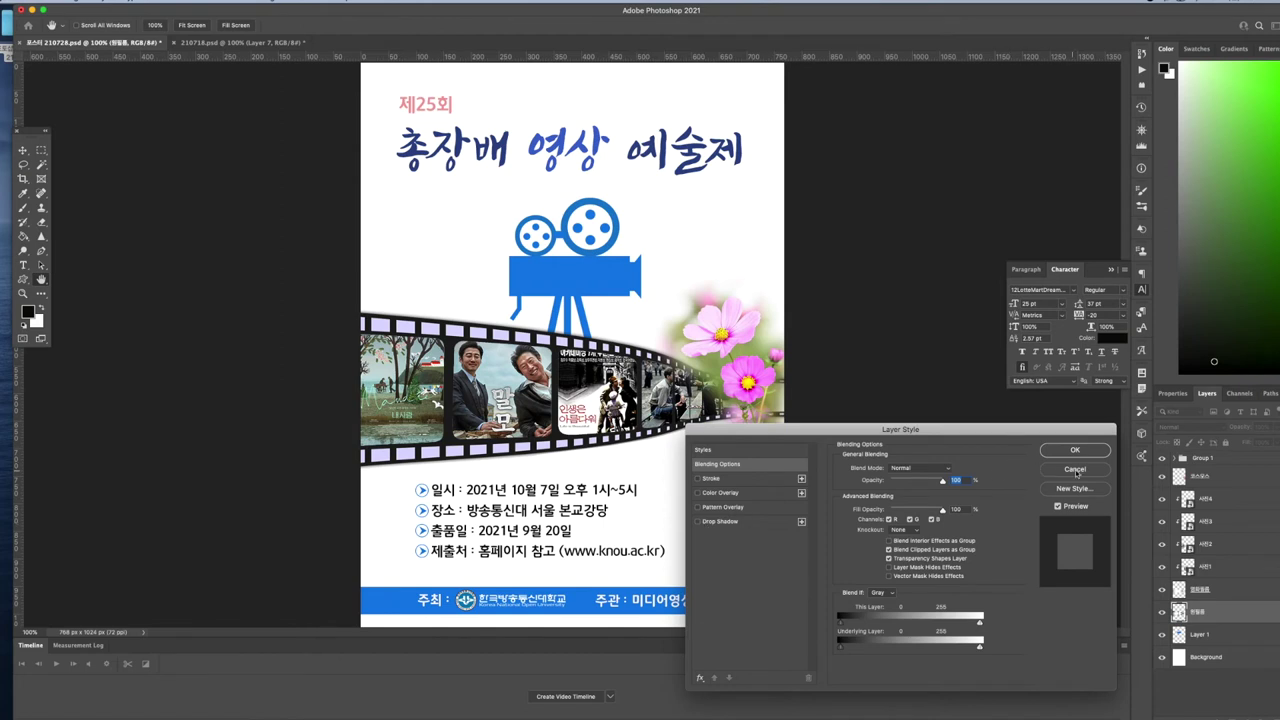
left_click(1075, 470)
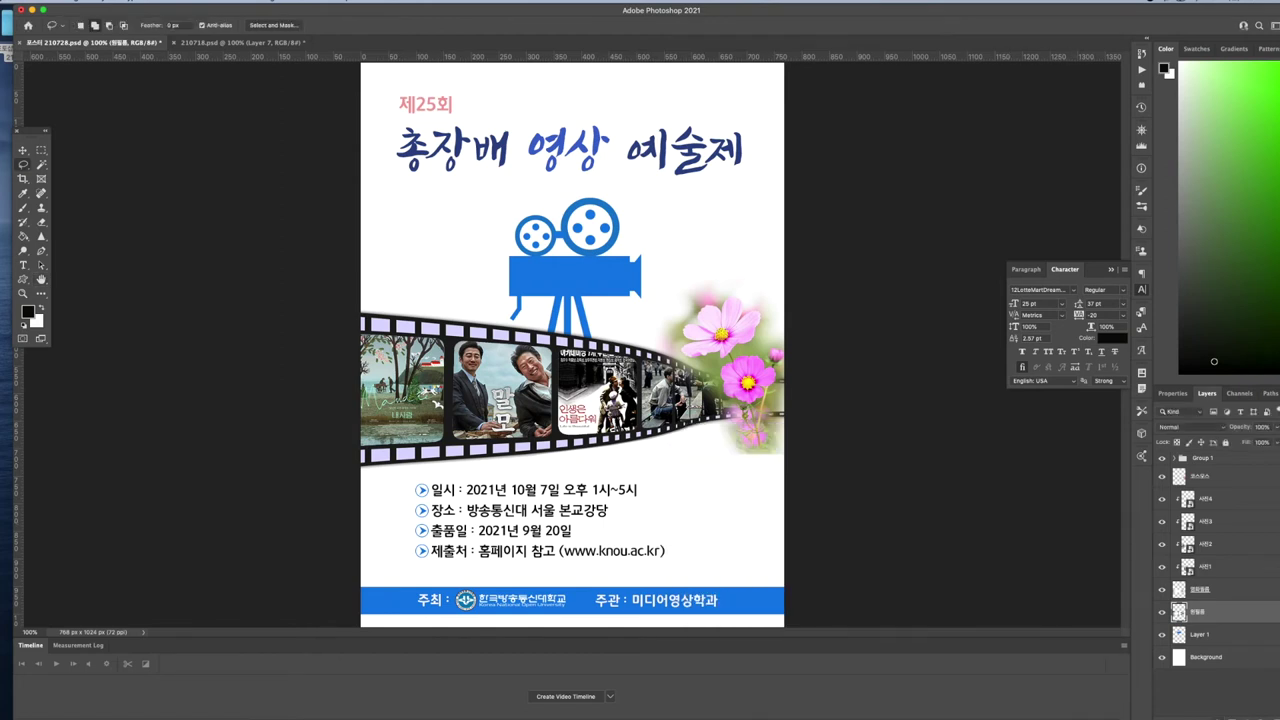
- Give the 원필름 layer a black Drop Shadow with Normal blending, 63% opacity, 12 px distance and 27 px size
left_click(1215, 716)
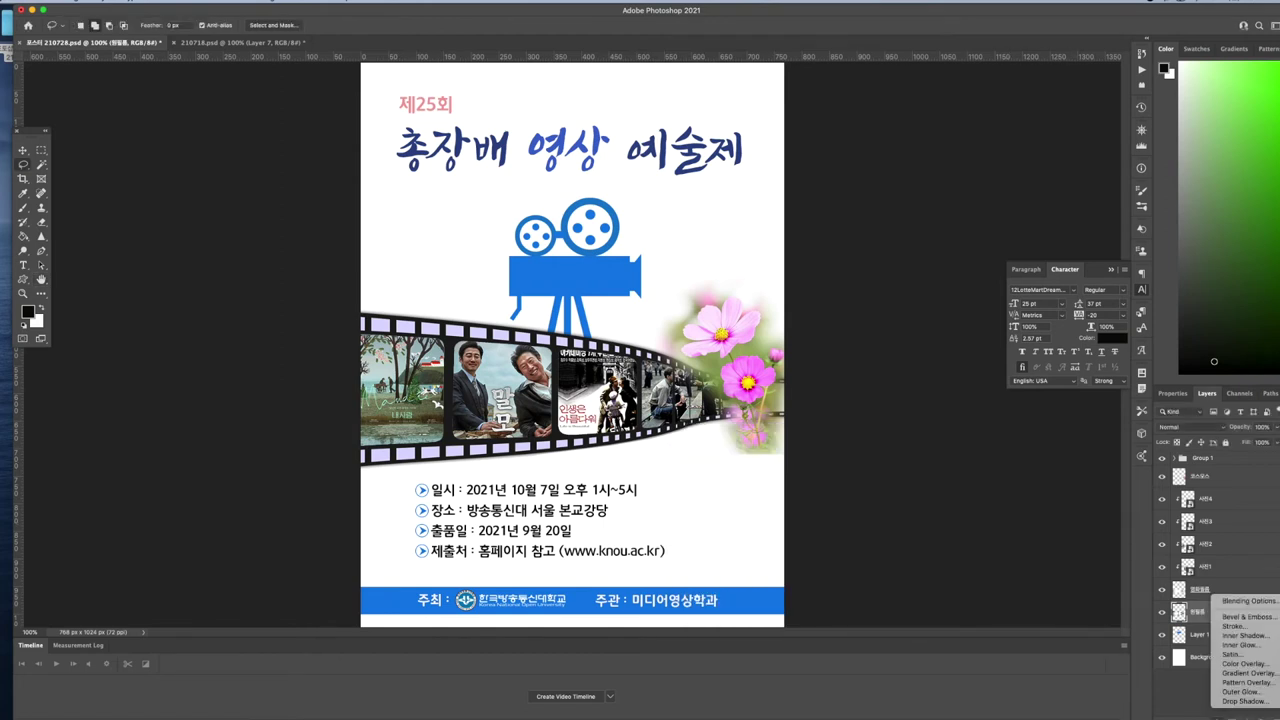
left_click(1240, 701)
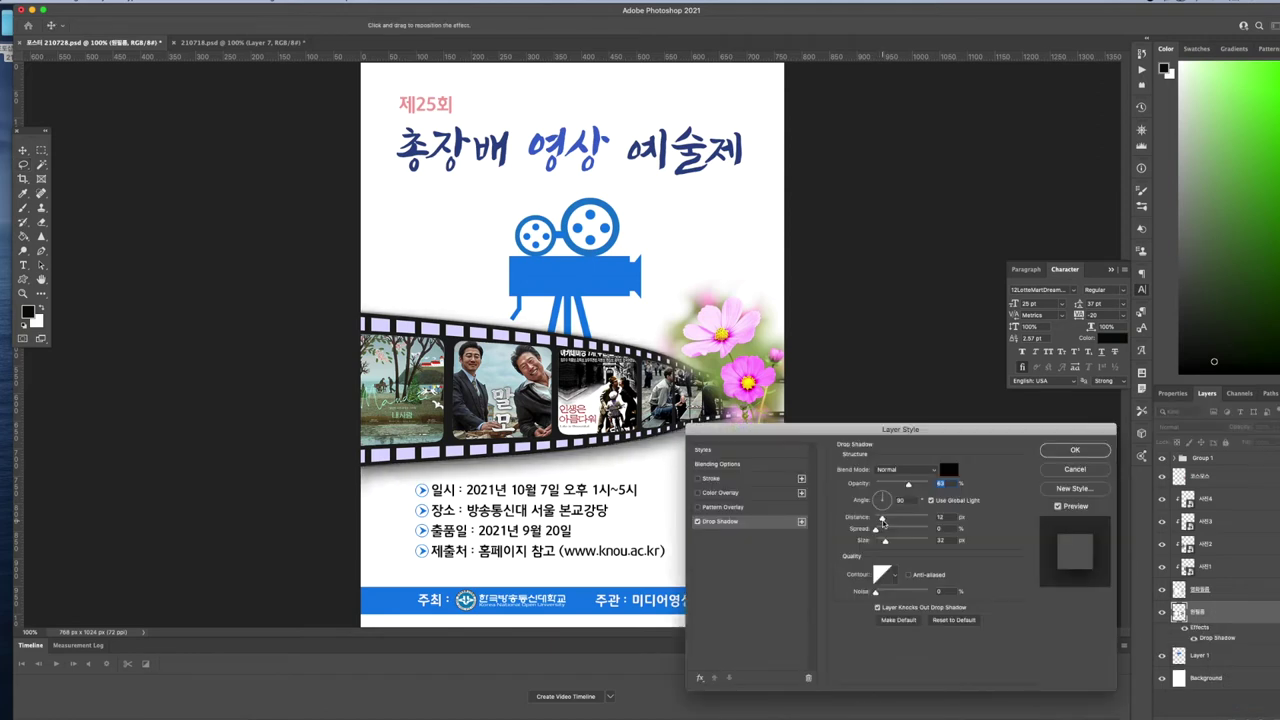
left_click(882, 519)
left_click_drag(887, 542, 886, 543)
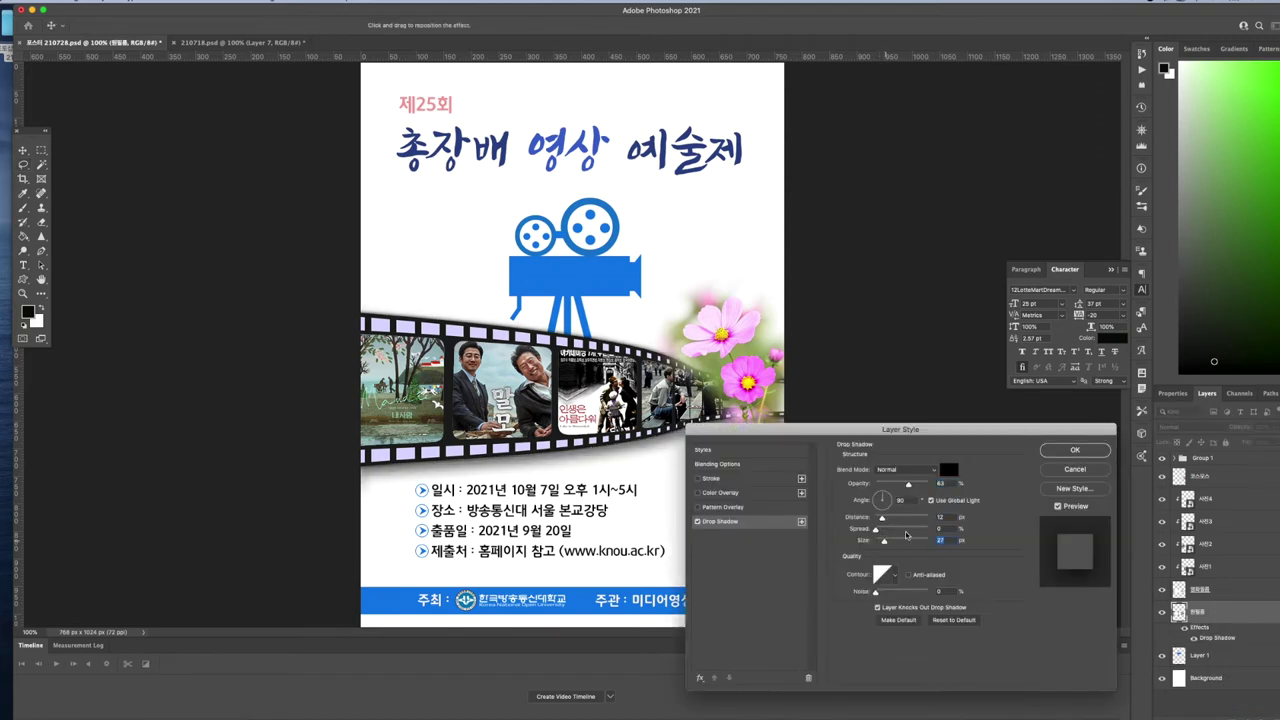
left_click(1076, 451)
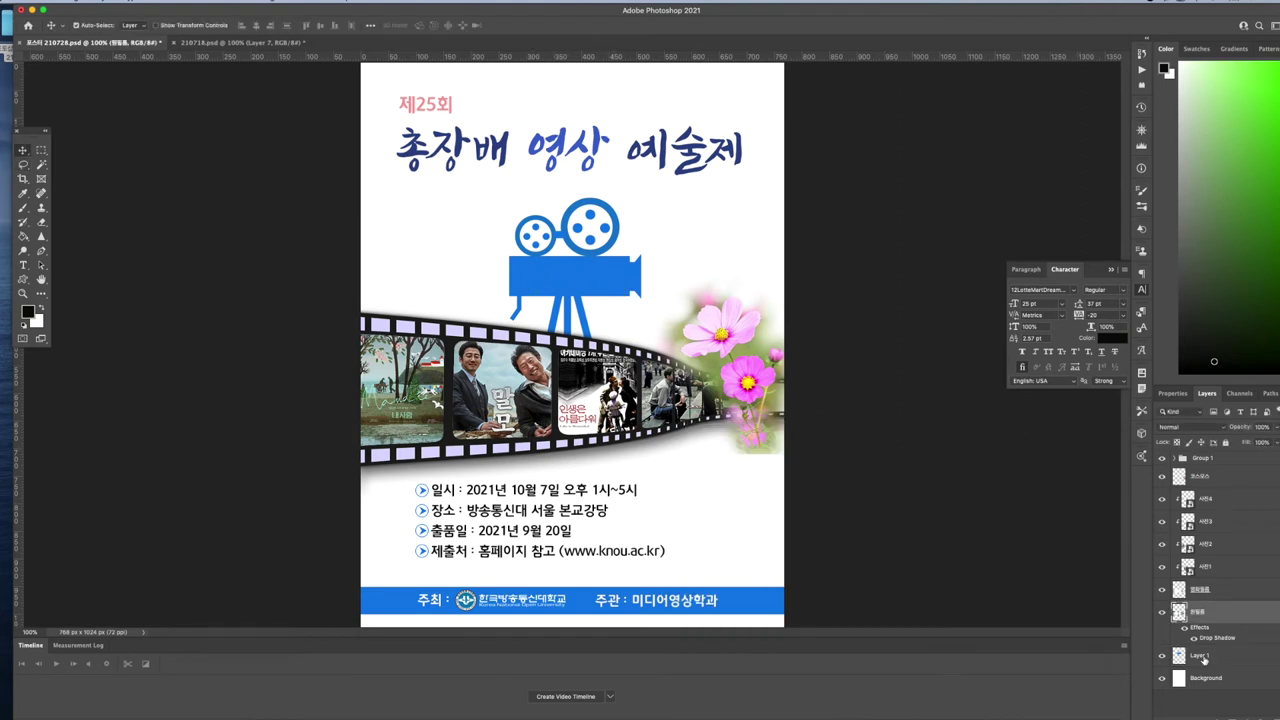
- Add a Gradient Overlay to the movie camera layer and load the Iridescent_15 gradient preset
left_click(555, 276)
left_click(1214, 715)
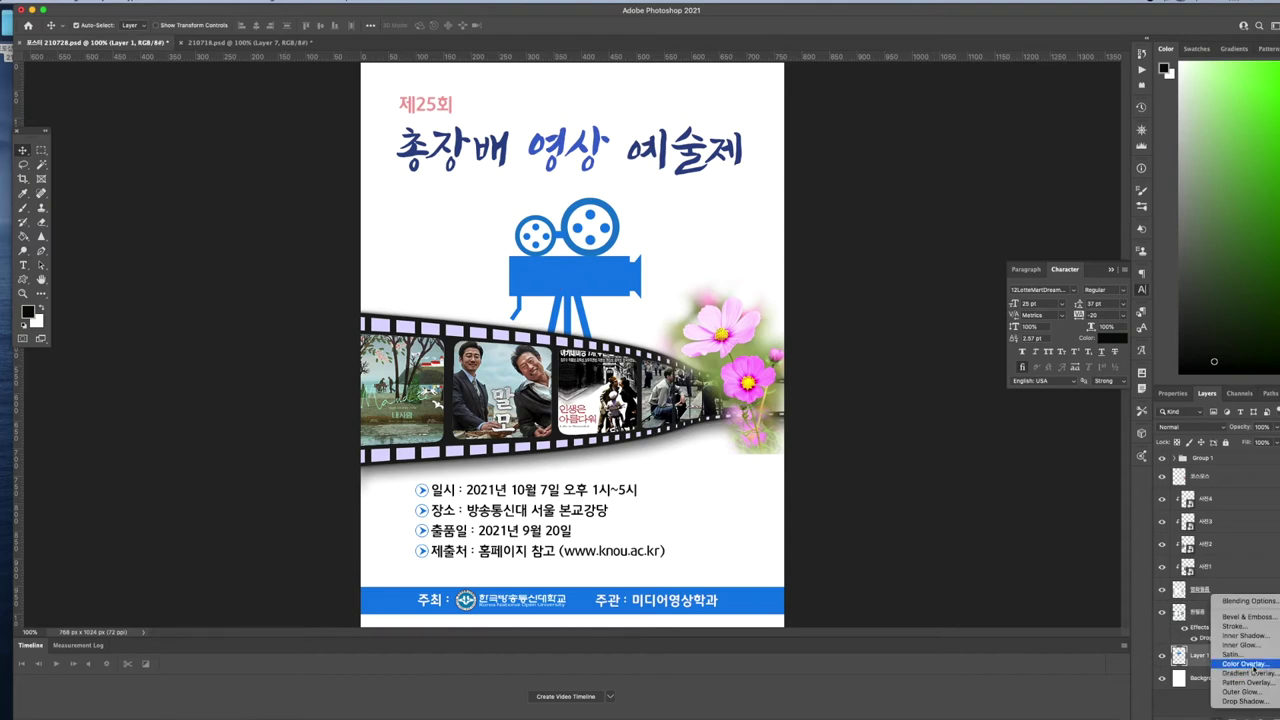
left_click(1249, 673)
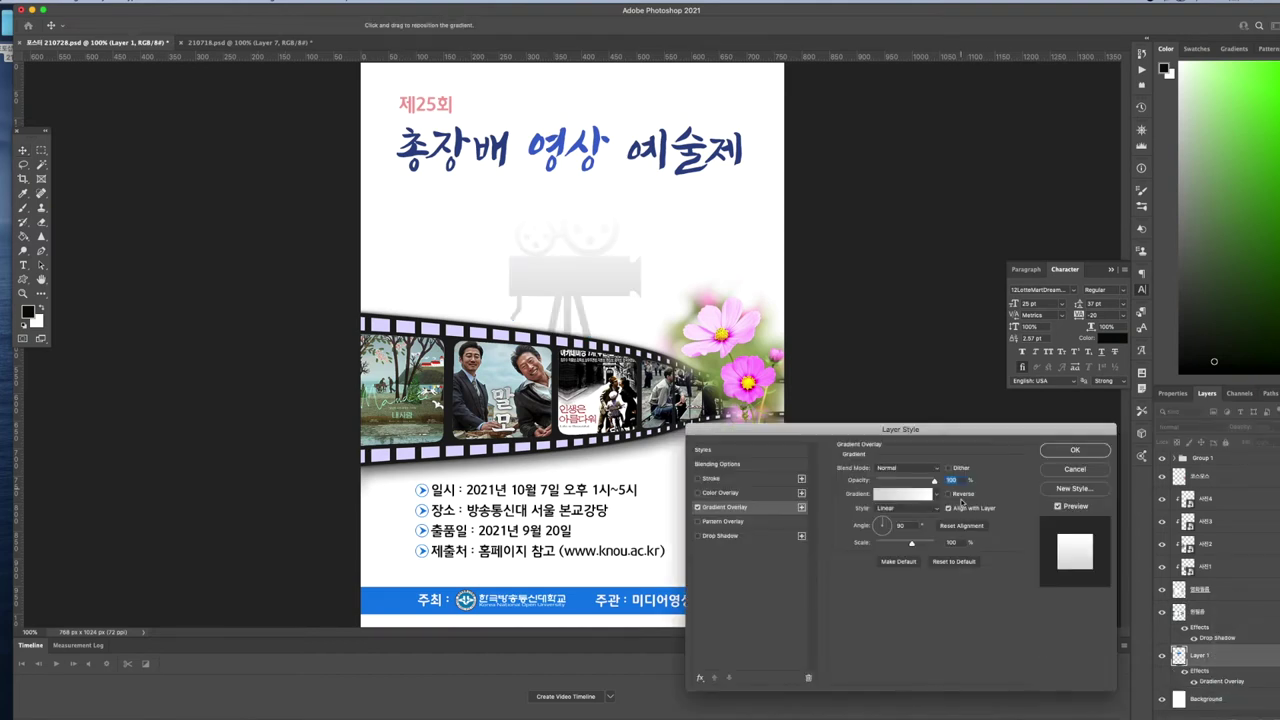
left_click(898, 493)
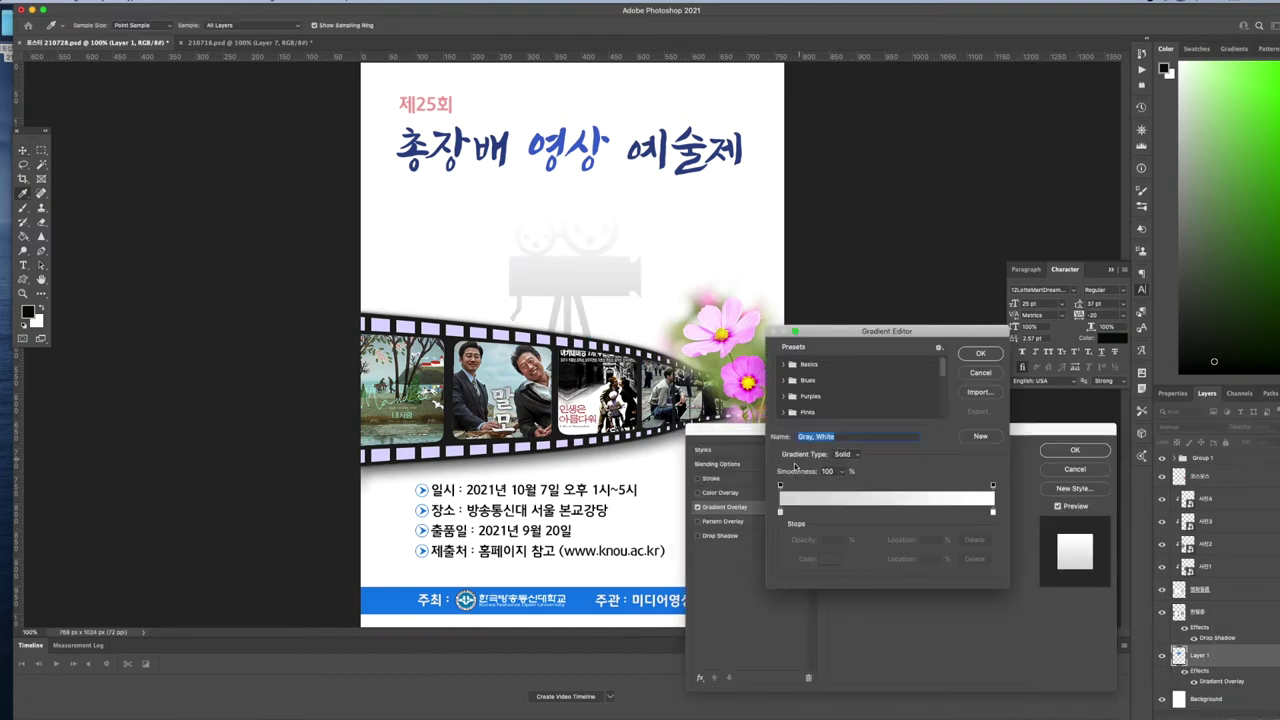
left_click(808, 381)
scroll(825, 403, "down", 2)
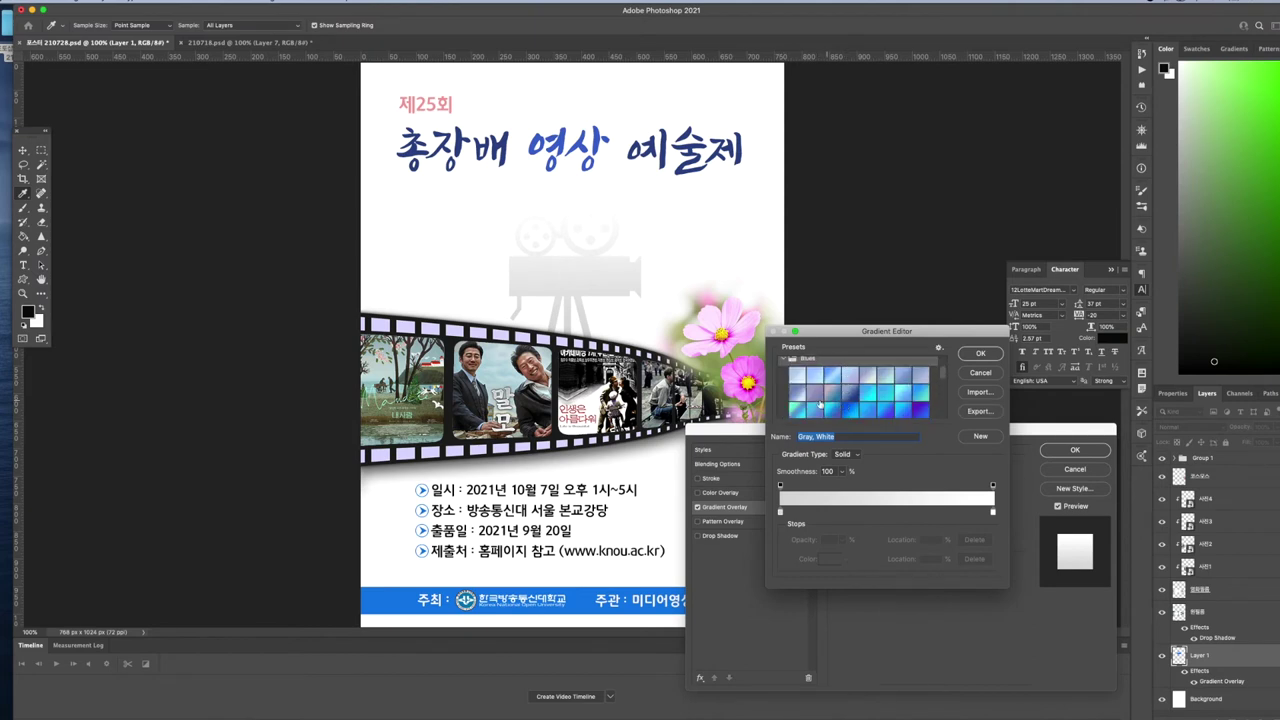
scroll(797, 393, "down", 3)
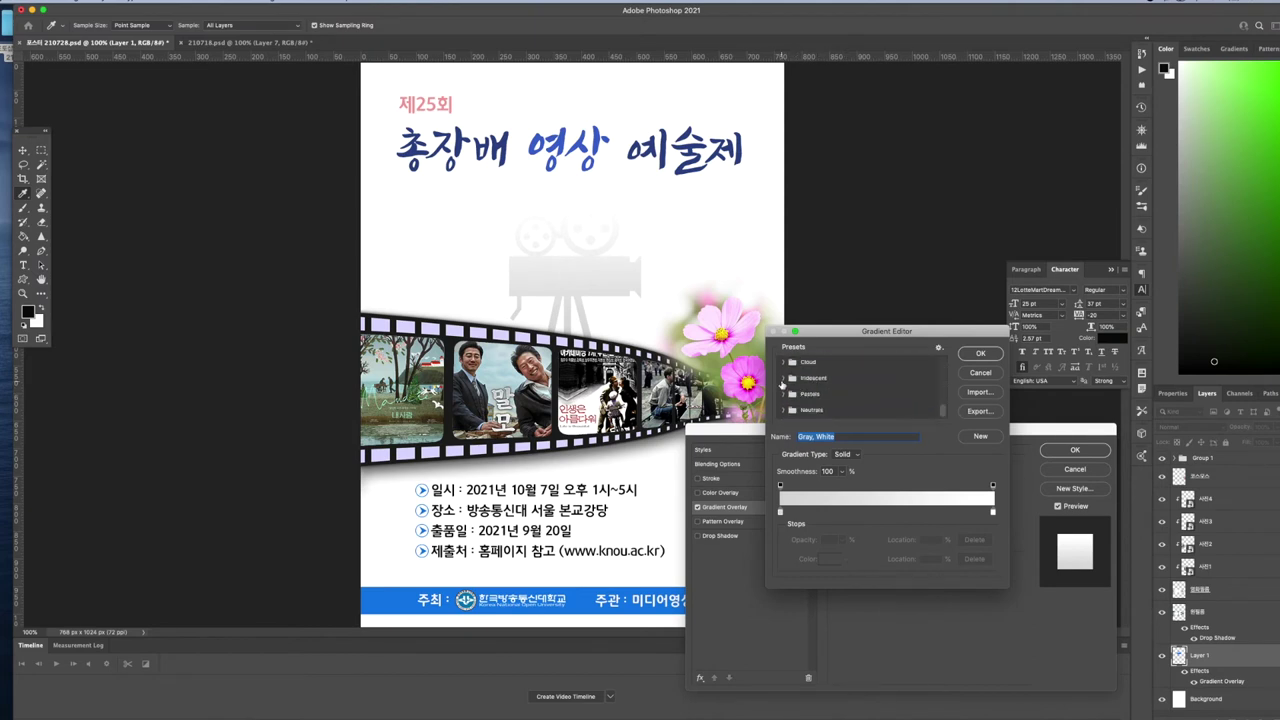
left_click(784, 378)
double_click(902, 397)
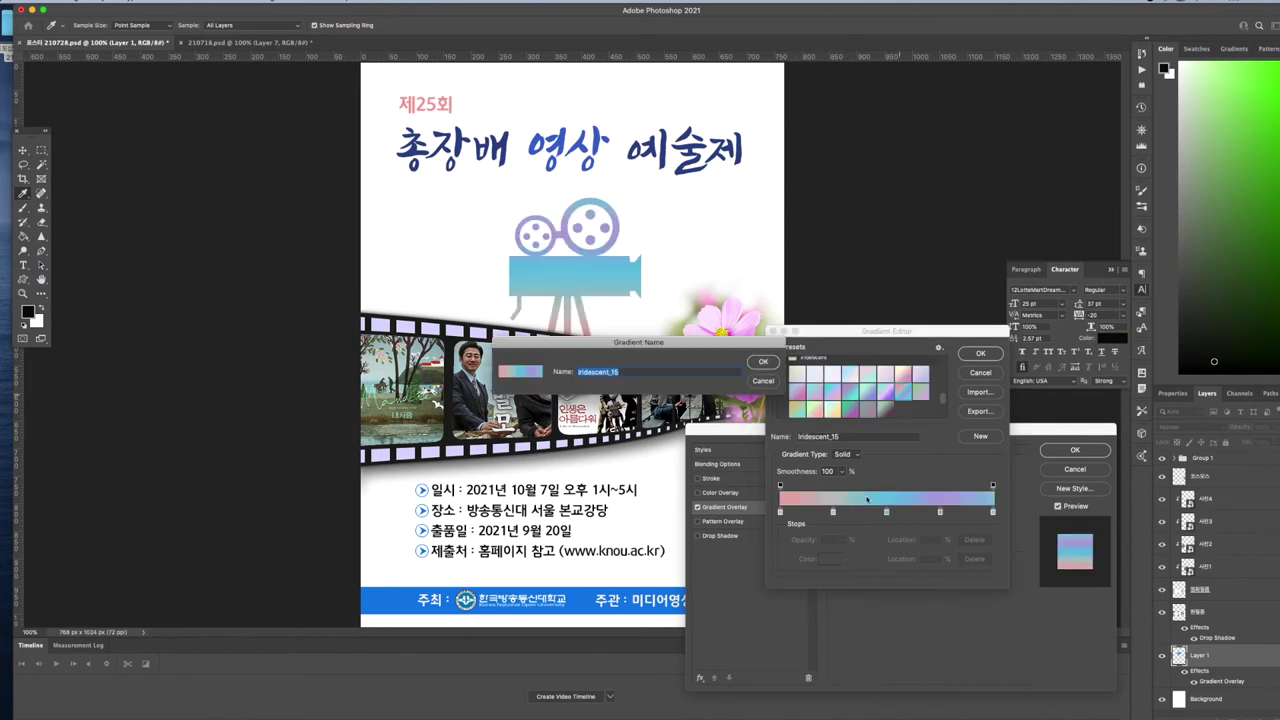
left_click(763, 362)
- Rework the camera's gradient stops into alternating light blue, dark blue and green bands, with light blue at 71% and dark blue at 18%
left_click(780, 512)
left_click(845, 562)
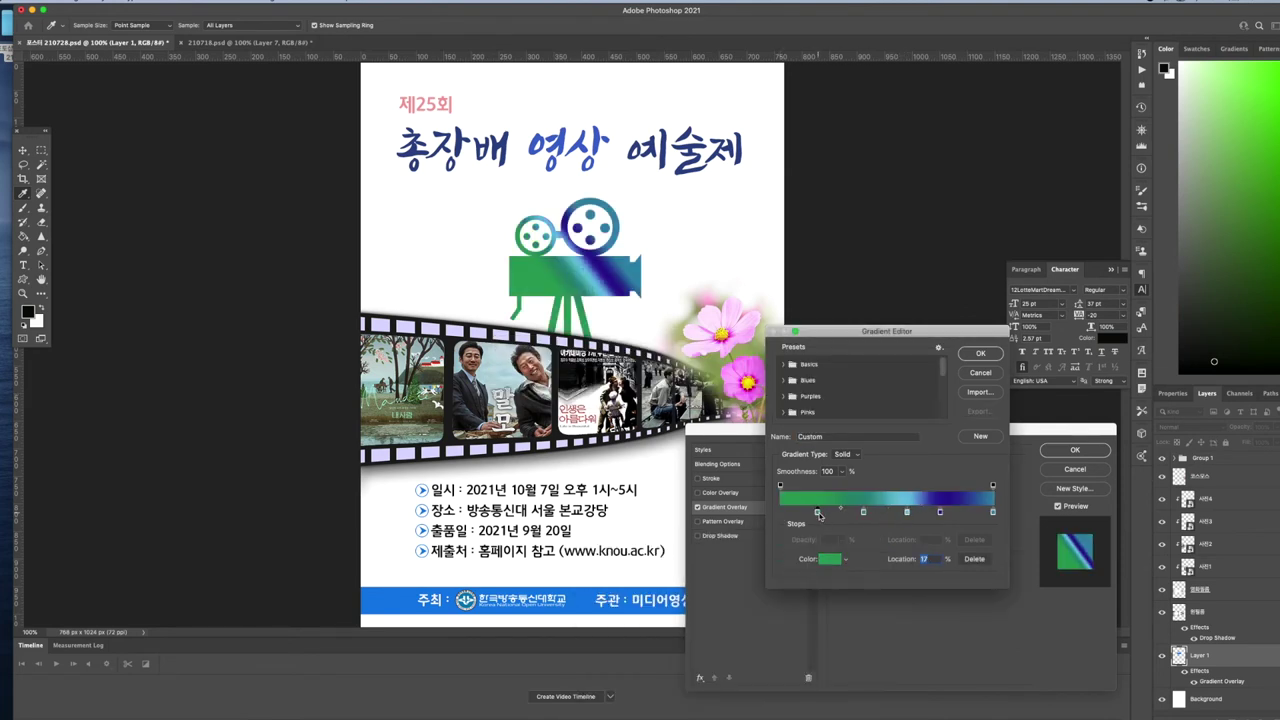
left_click_drag(819, 512, 836, 512)
left_click(864, 512)
left_click(907, 512)
left_click(782, 512)
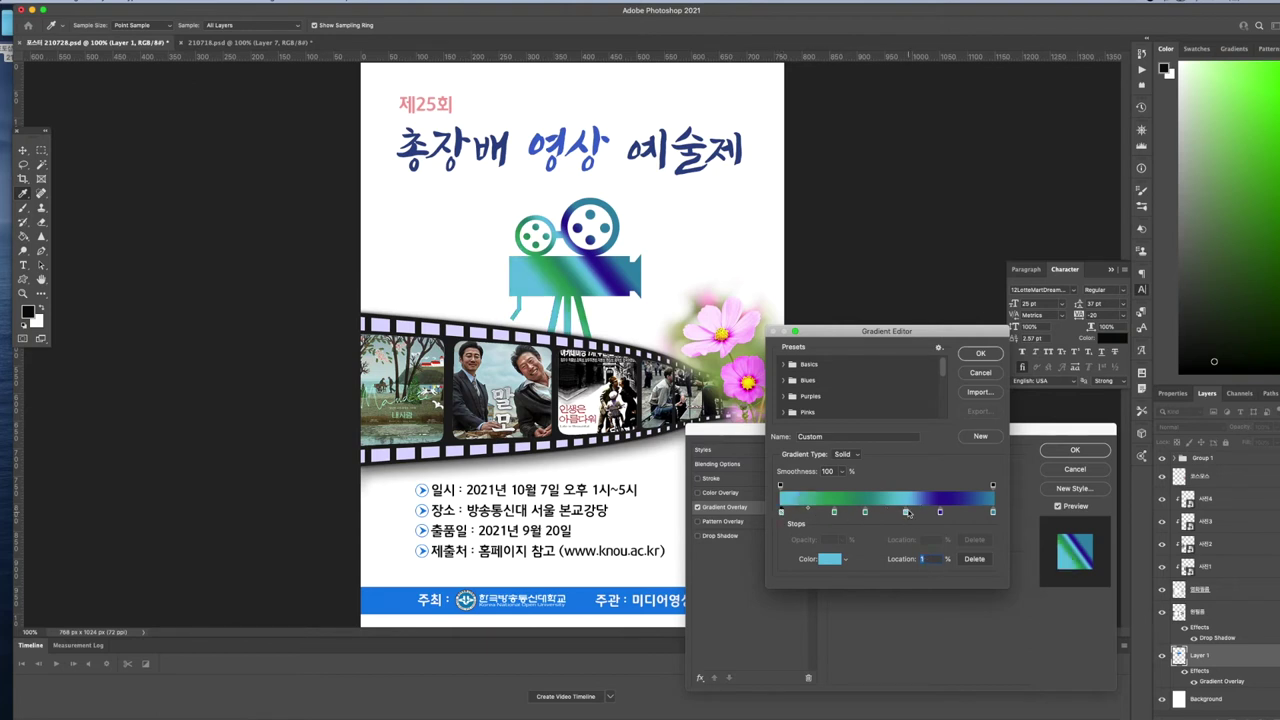
left_click_drag(834, 512, 814, 512)
left_click_drag(905, 512, 931, 512)
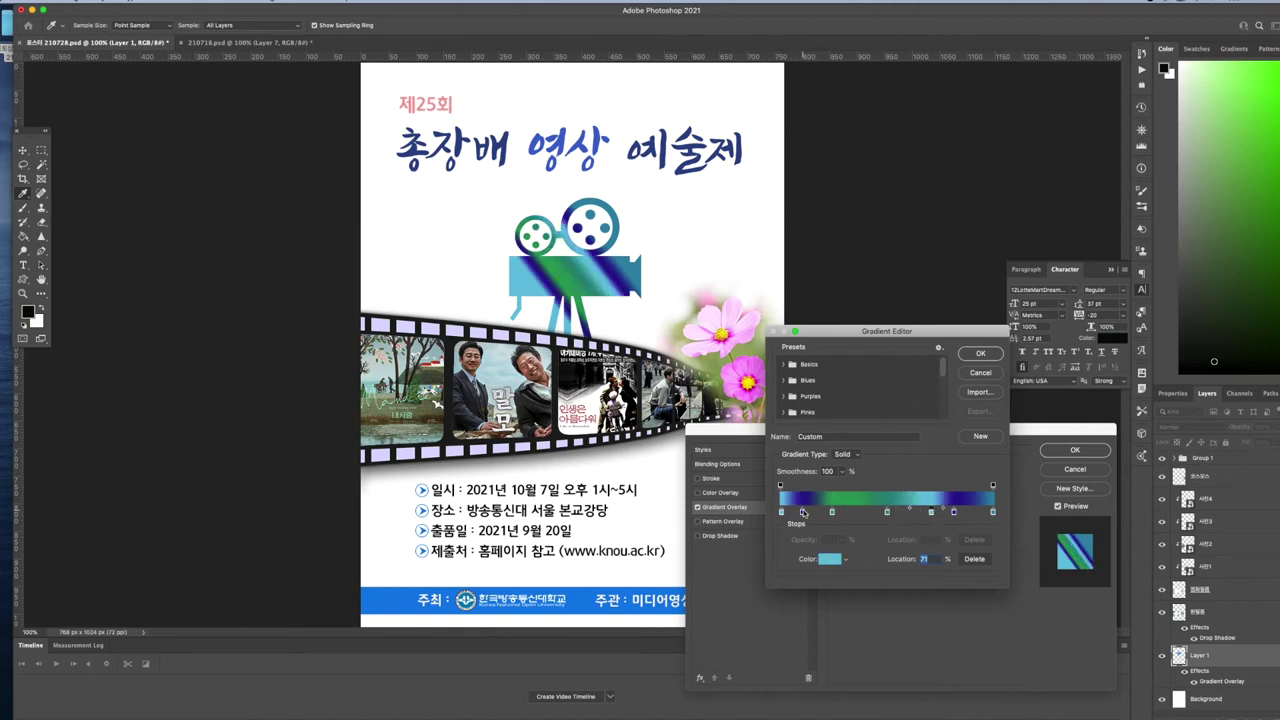
left_click_drag(803, 512, 854, 512)
left_click(820, 512)
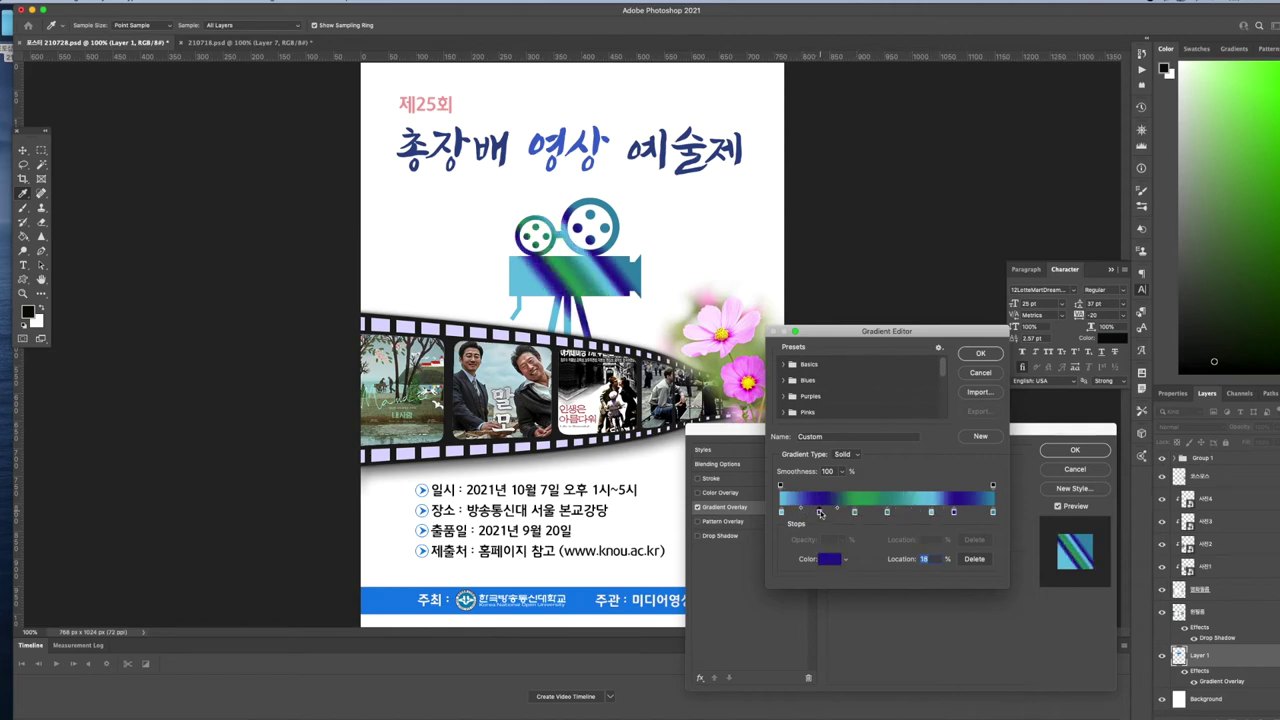
- Recolor the dark blue gradient stops: HSB 220, 58, 84 at location 18% and HSB 205, 72, 75 at 82%
left_click(826, 557)
left_click(670, 588)
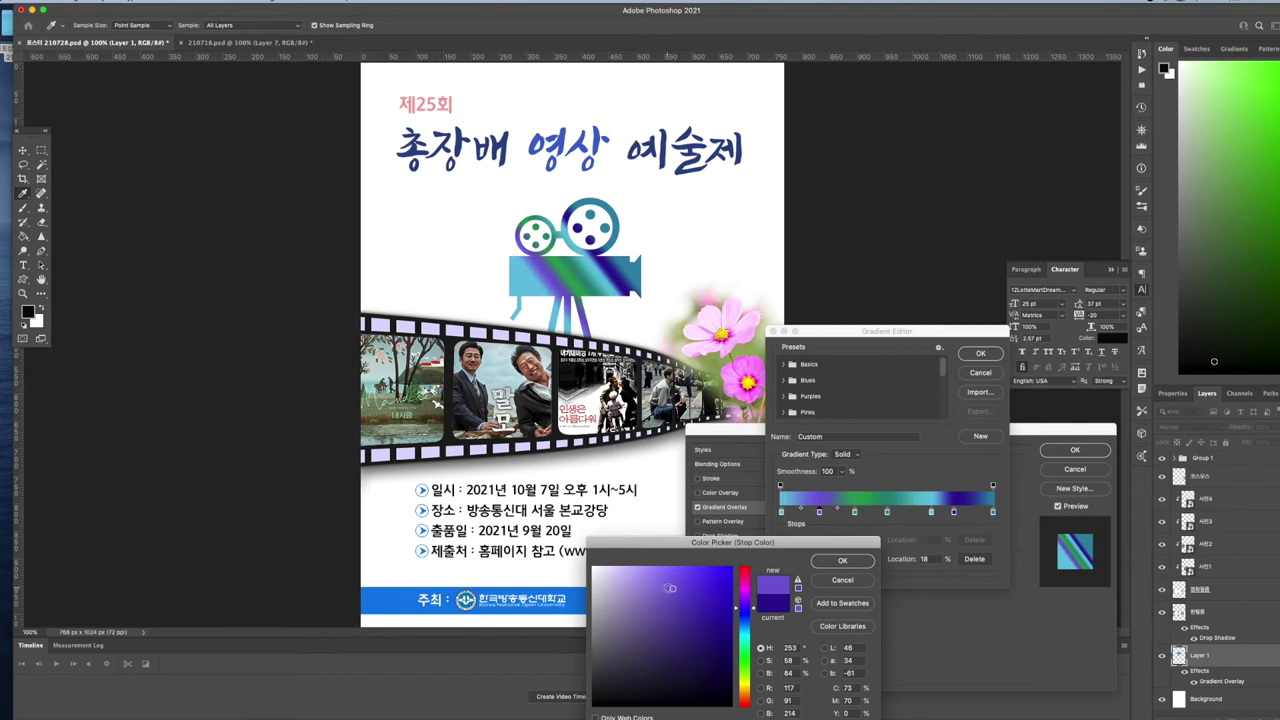
left_click(755, 627)
left_click_drag(753, 625, 754, 618)
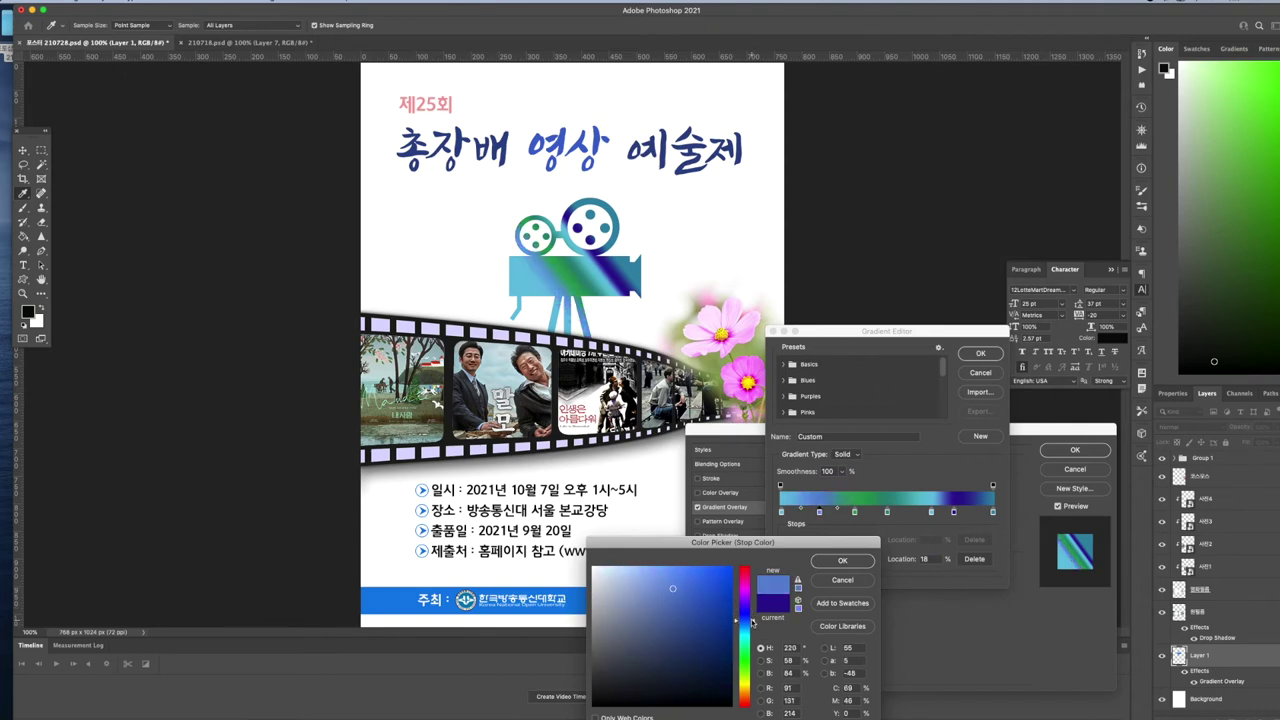
left_click(834, 564)
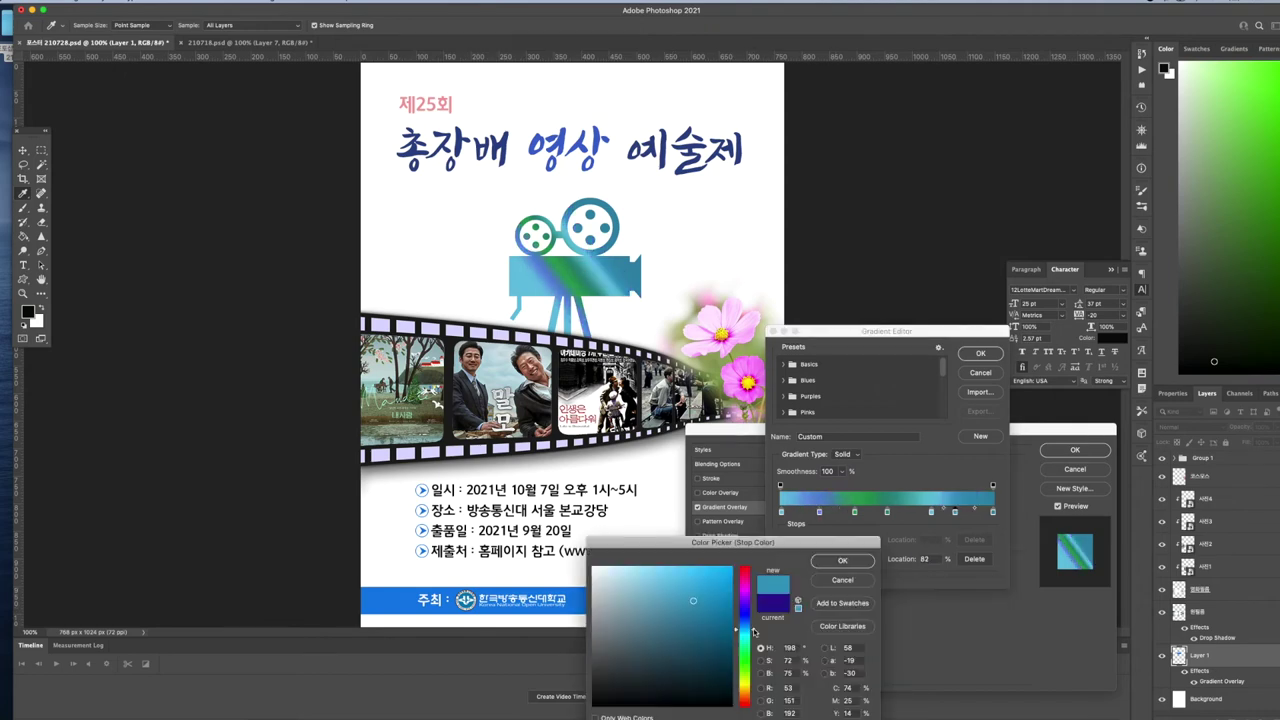
left_click_drag(754, 631, 755, 628)
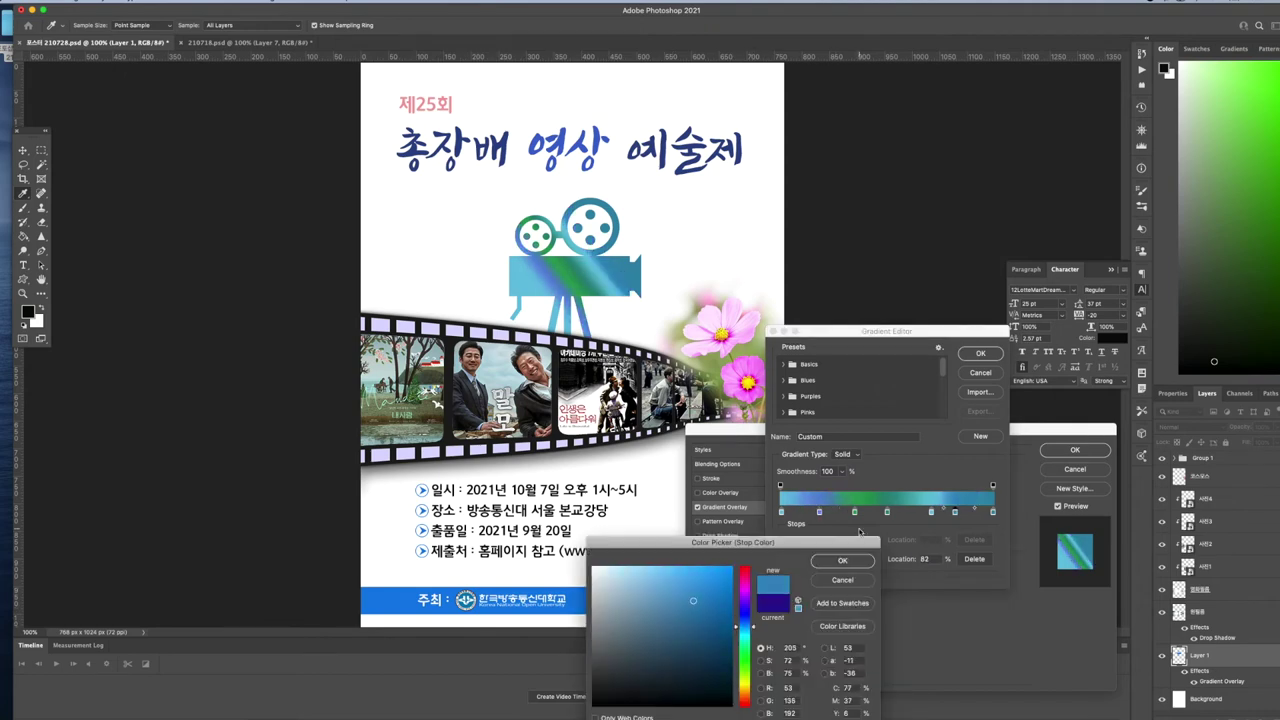
left_click(850, 563)
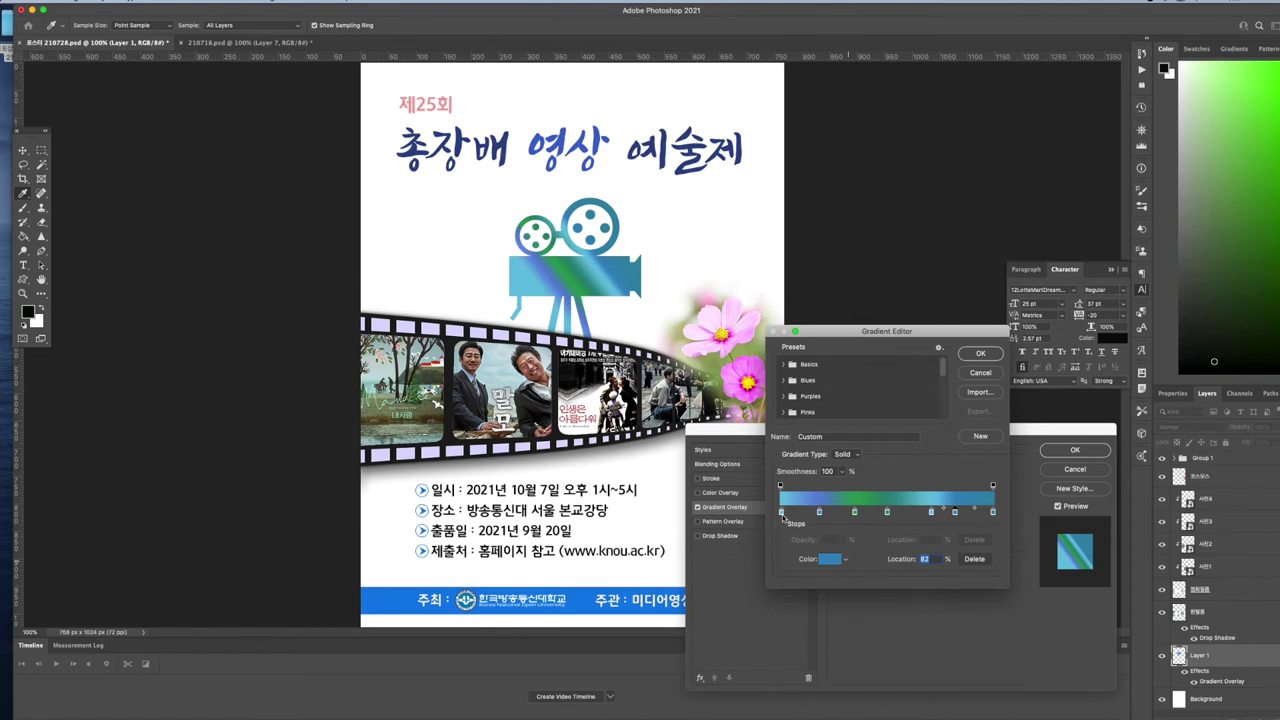
- Set the camera gradient's scale to 47%, adjust its angle and apply the Gradient Overlay
key("Return")
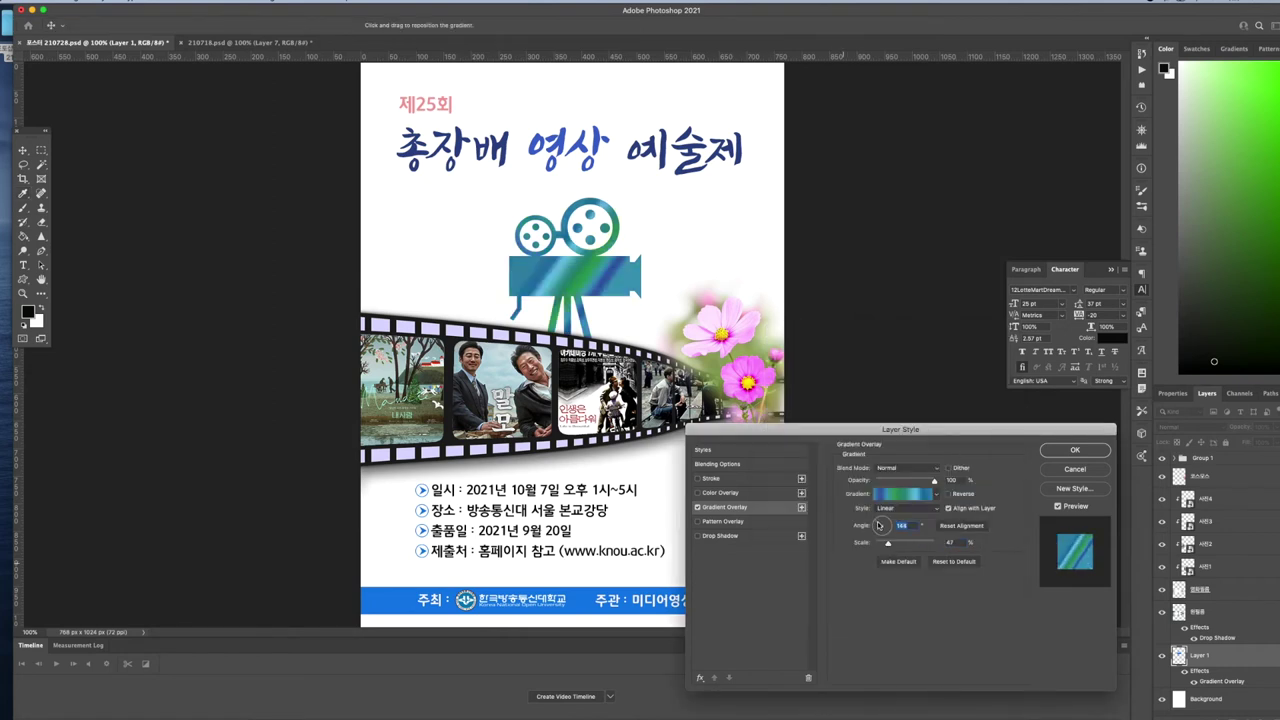
left_click_drag(878, 523, 877, 530)
key("Return")
- Add a Pattern Overlay to the poster's blue footer bar, trying the Grass patterns before choosing a blue water pattern
left_click(769, 604)
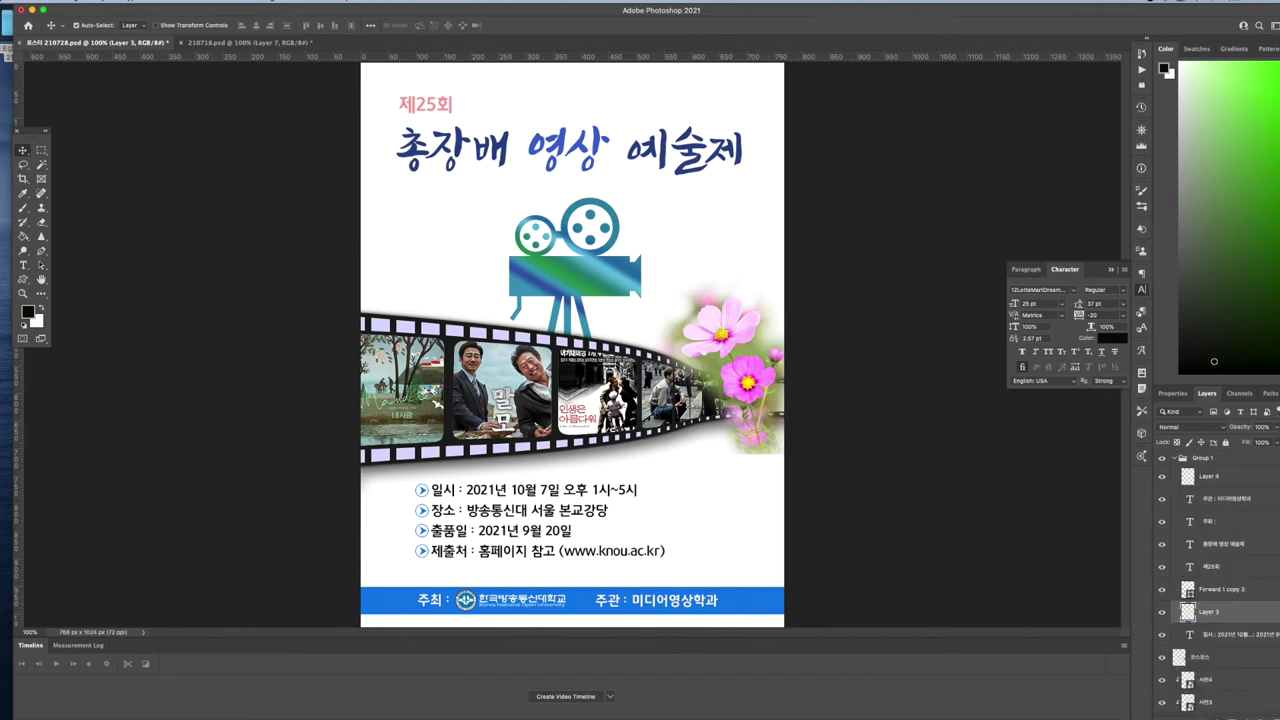
left_click(1213, 712)
left_click(1238, 692)
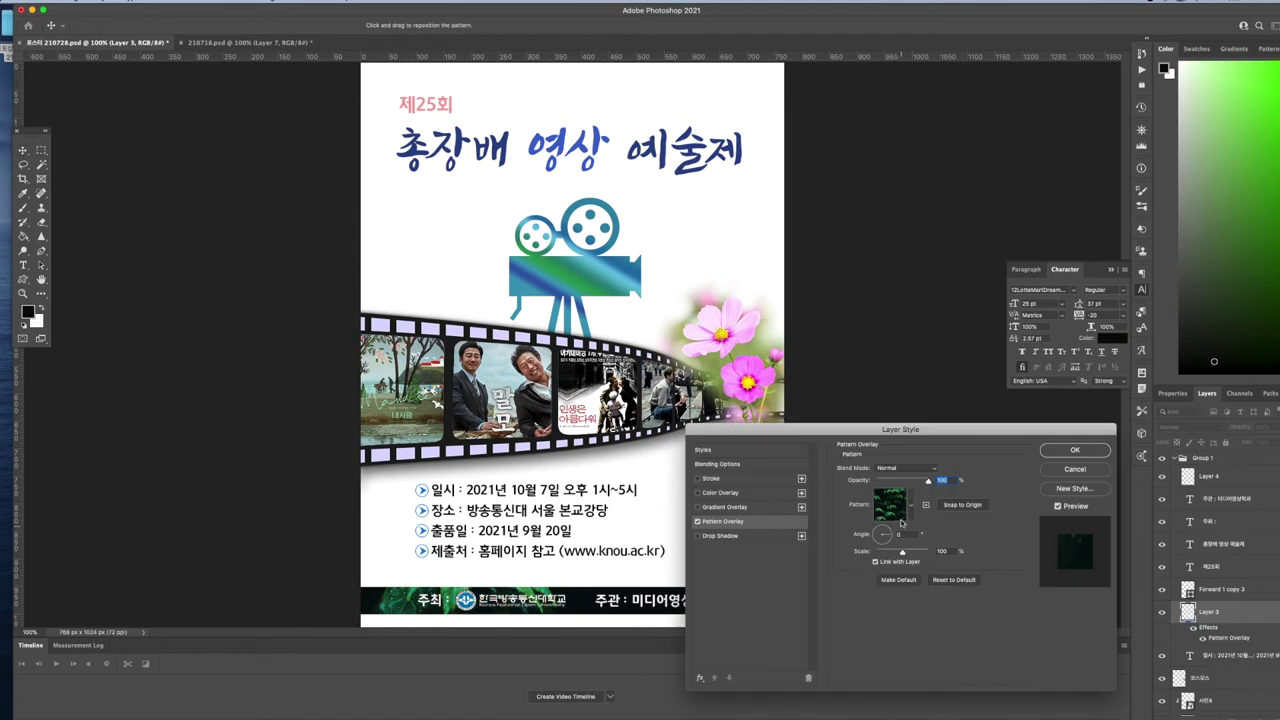
left_click(911, 511)
left_click(833, 552)
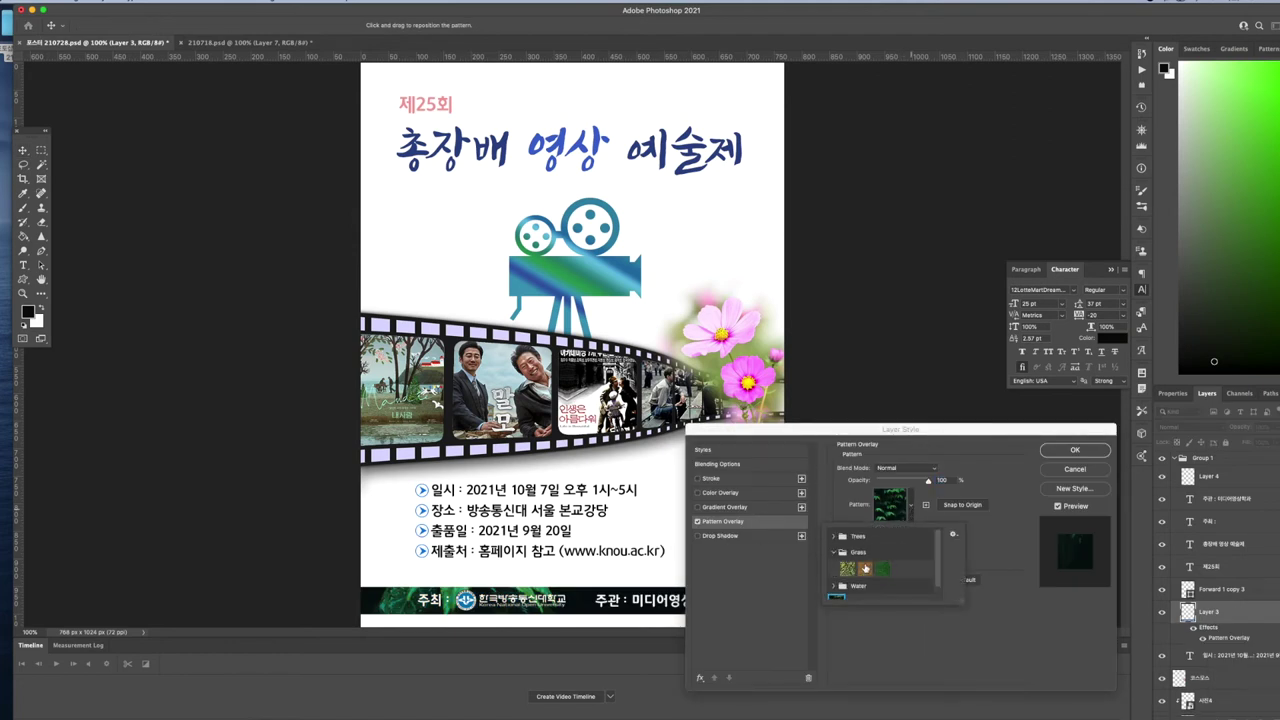
left_click(847, 569)
left_click(865, 570)
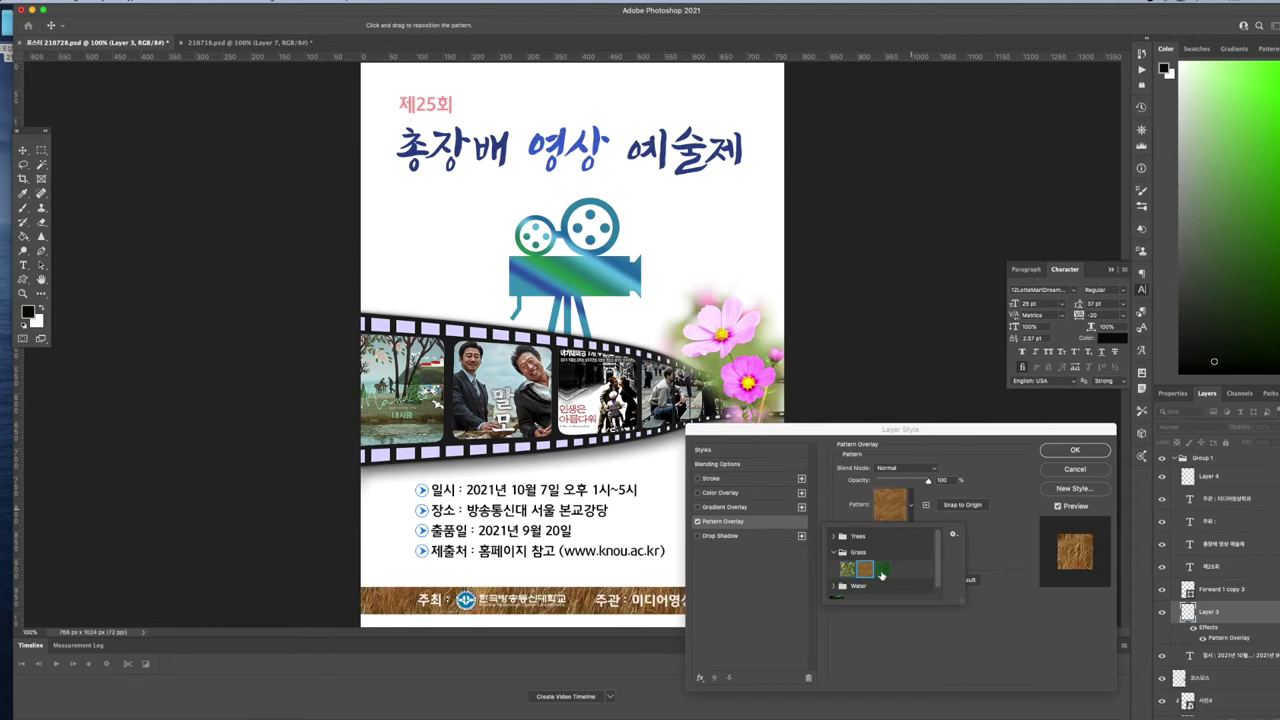
left_click(882, 569)
left_click(834, 536)
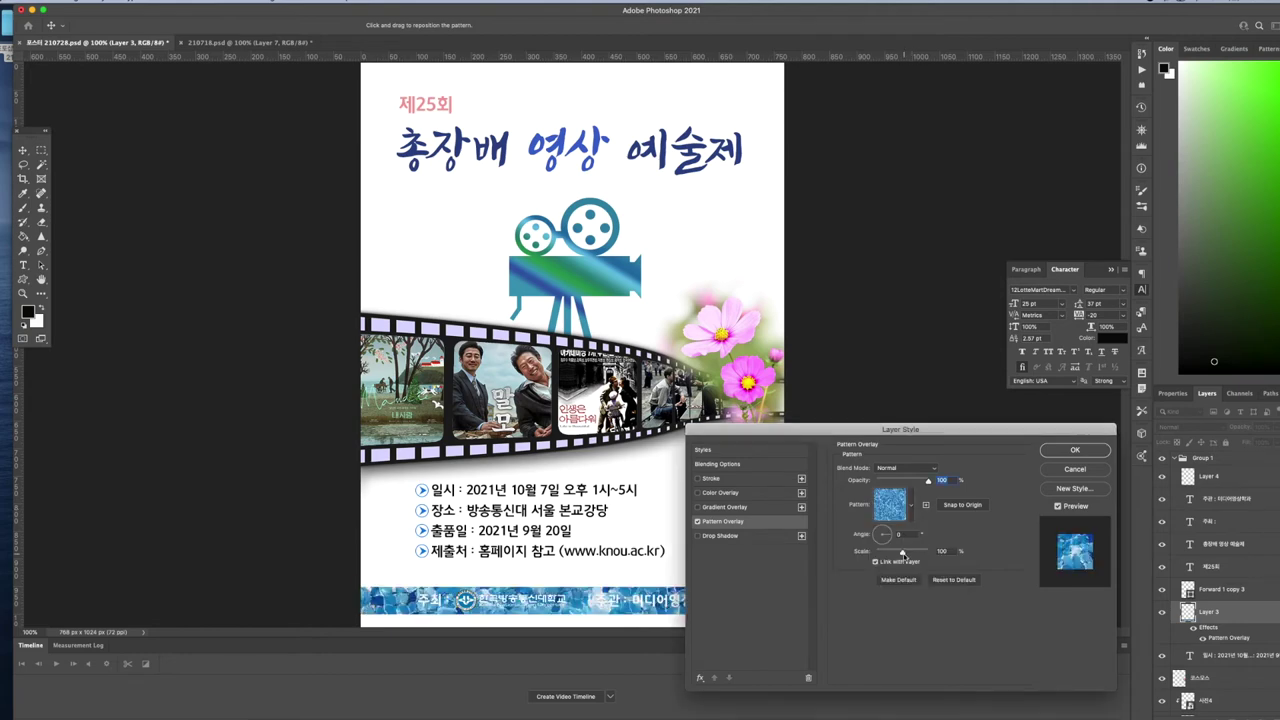
- Scale the footer bar's water pattern to 23%, lower its opacity and apply the overlay
left_click_drag(904, 554, 880, 553)
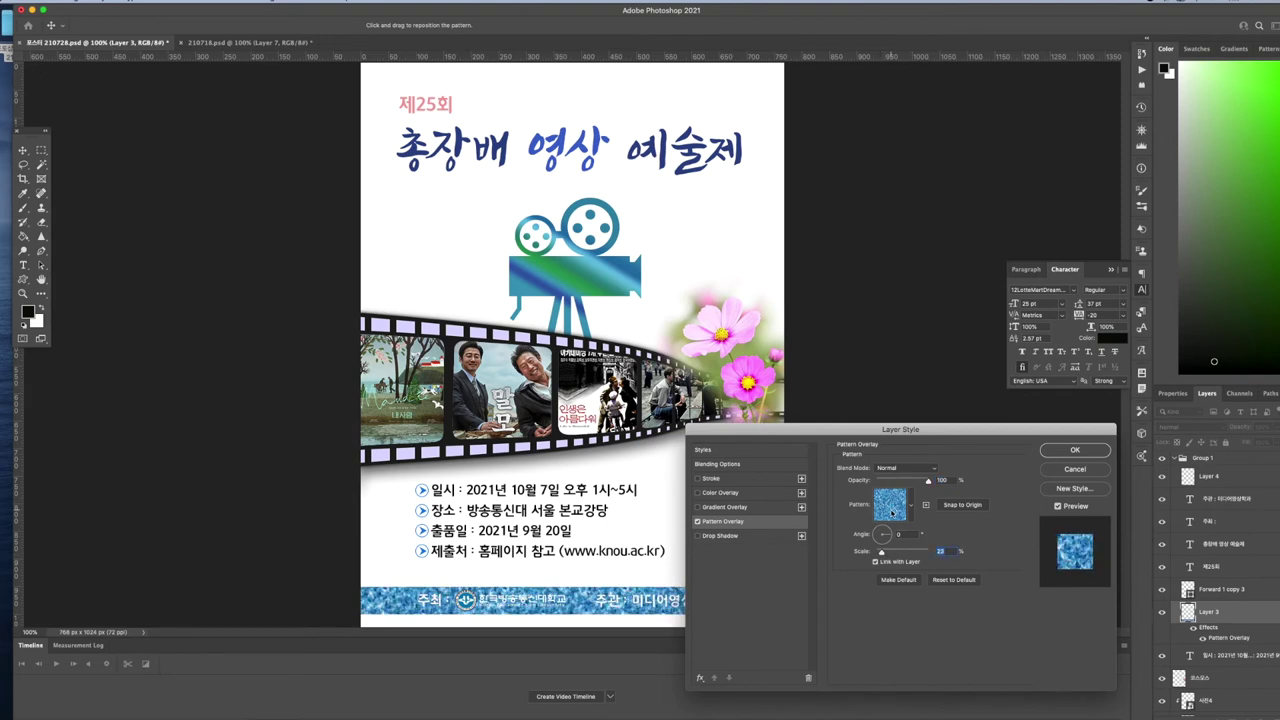
left_click_drag(928, 483, 894, 483)
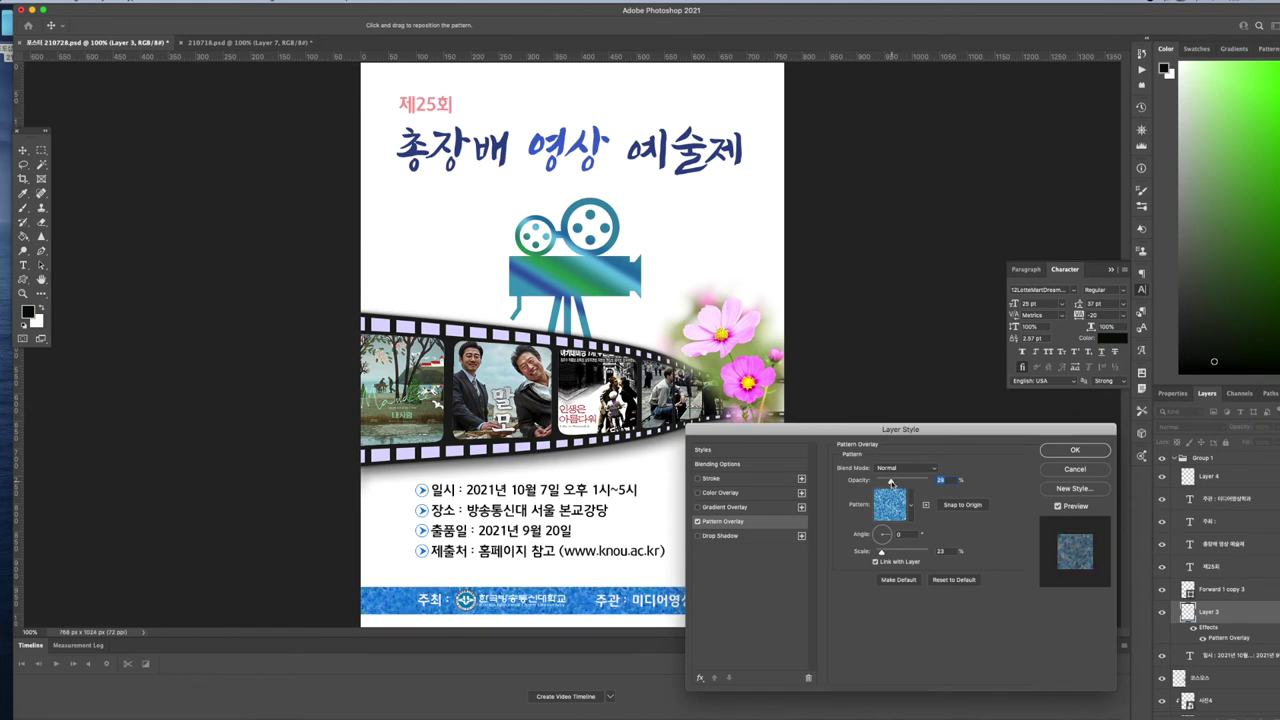
key("Return")
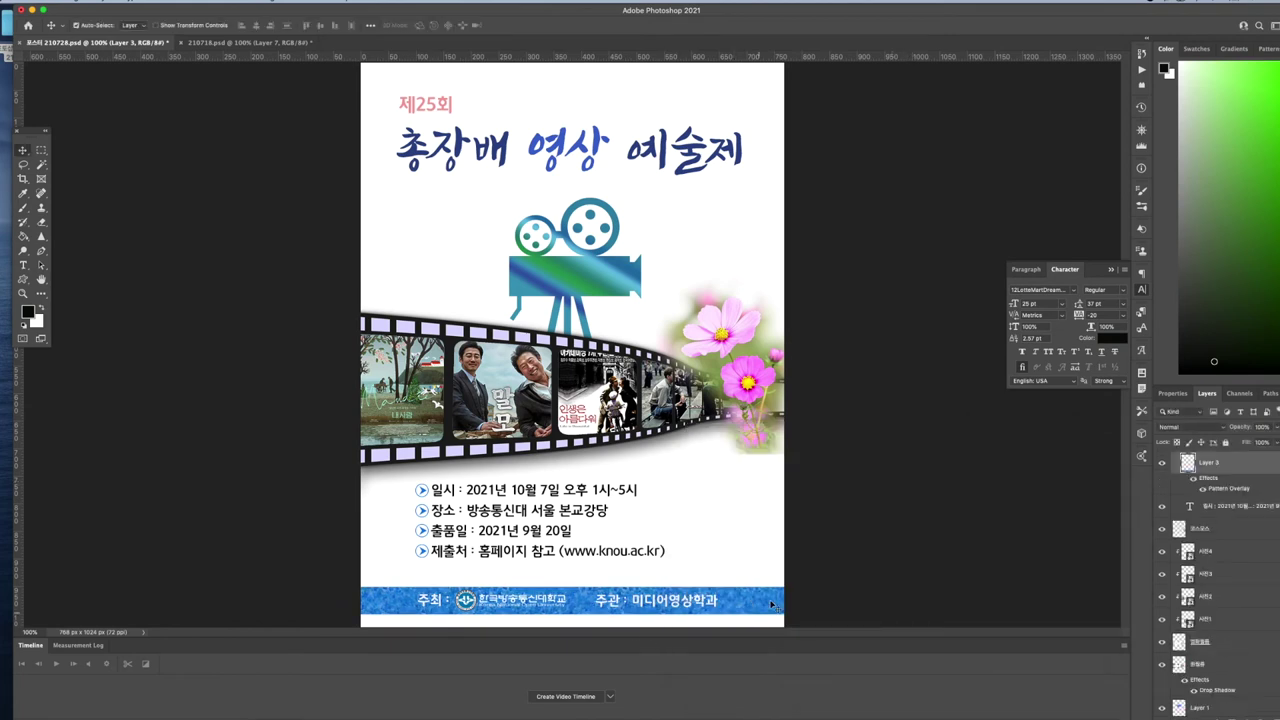
- Darken the footer bar with a black Color Overlay in Normal mode at about 27% opacity
double_click(1229, 489)
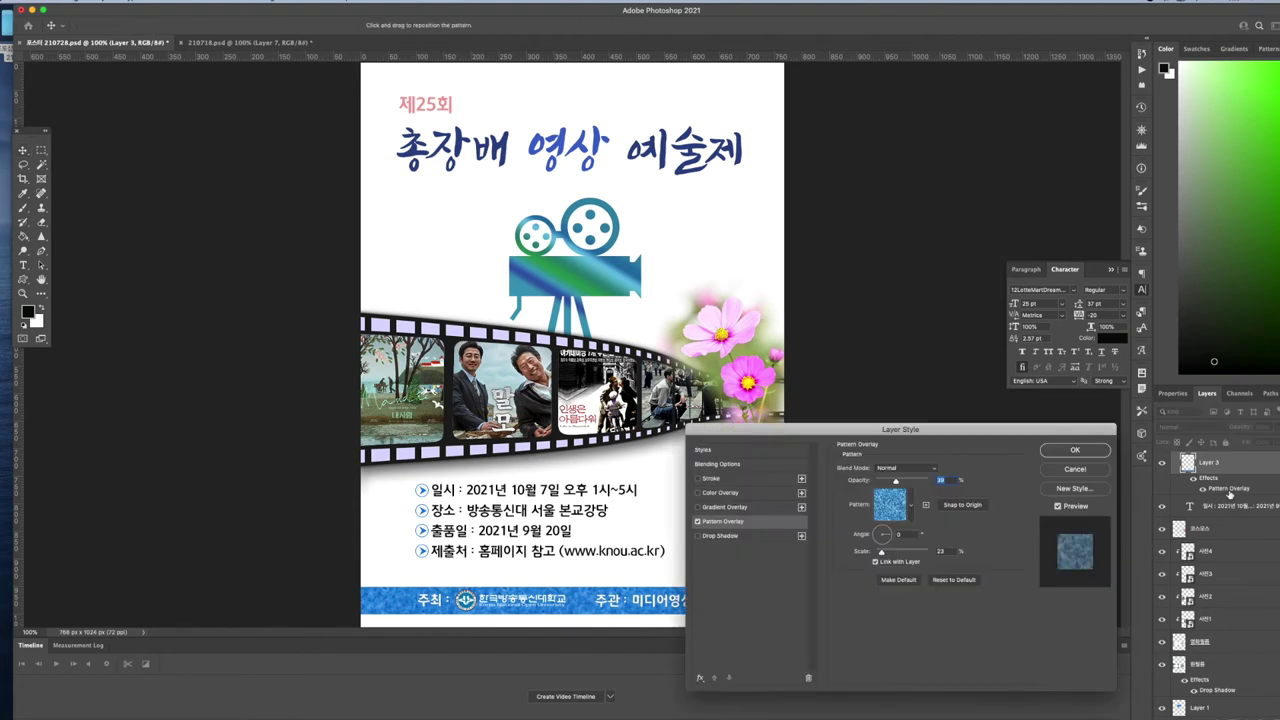
left_click(720, 493)
left_click_drag(925, 484, 885, 486)
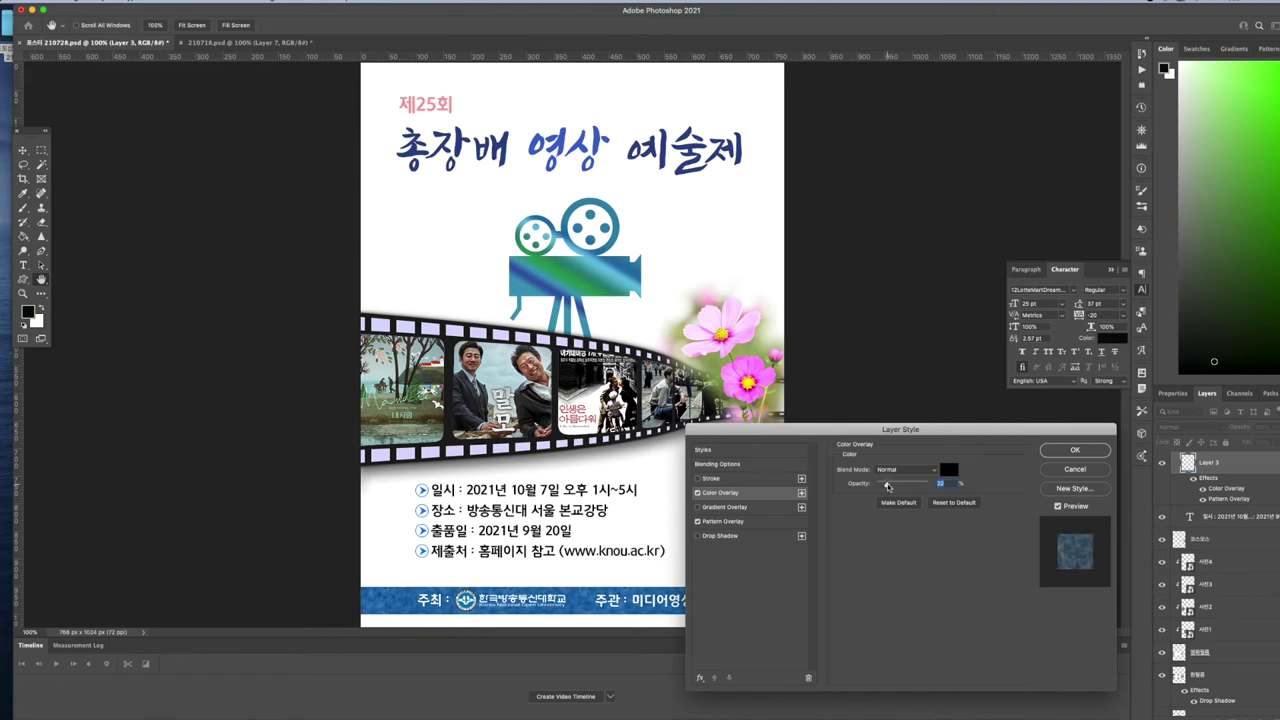
left_click_drag(889, 486, 892, 487)
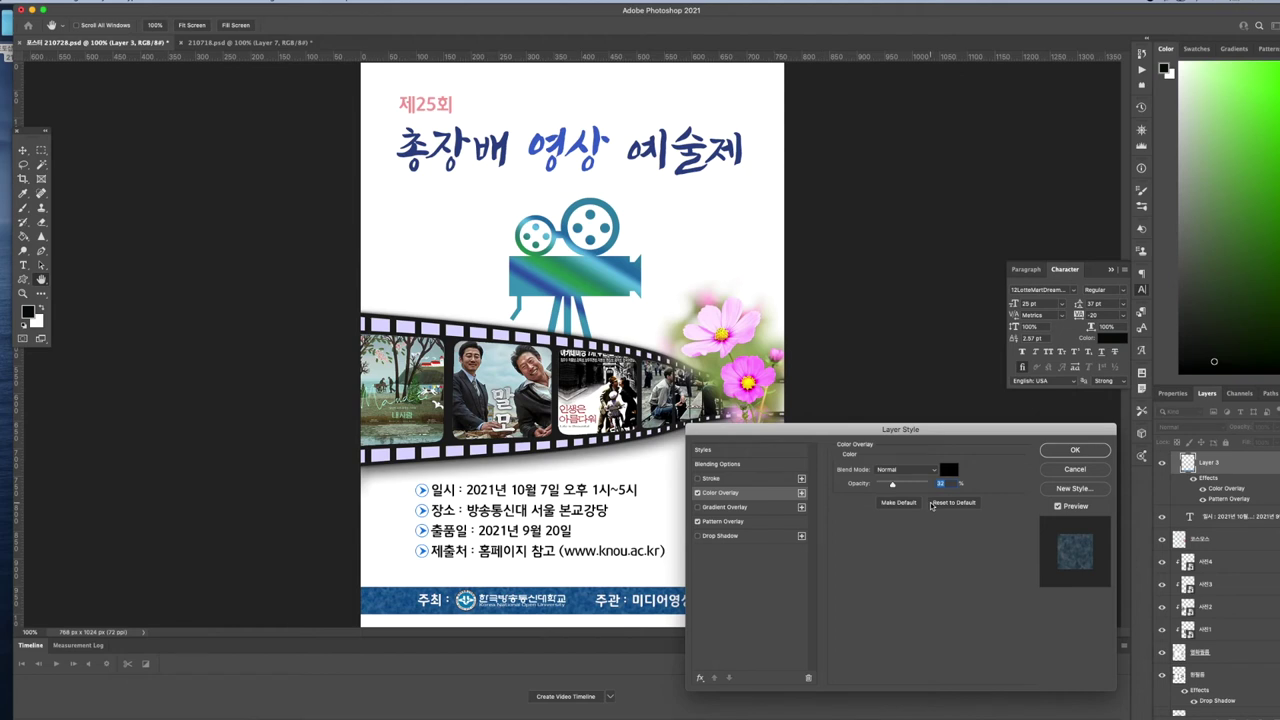
left_click_drag(897, 487, 889, 487)
left_click(1075, 450)
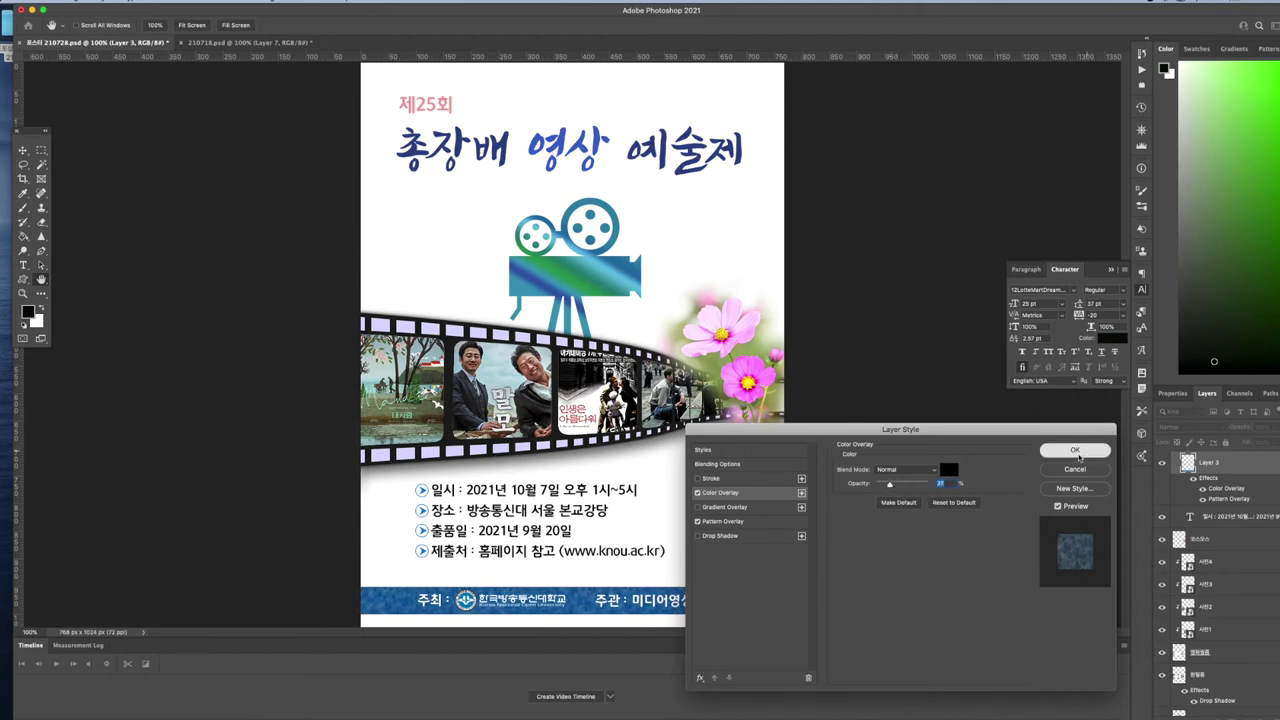
- Identify the arrow bullets layer Forward 1 copy 3 by toggling its visibility and give it a Smooth Inner Bevel with 281% depth
key("super+v")
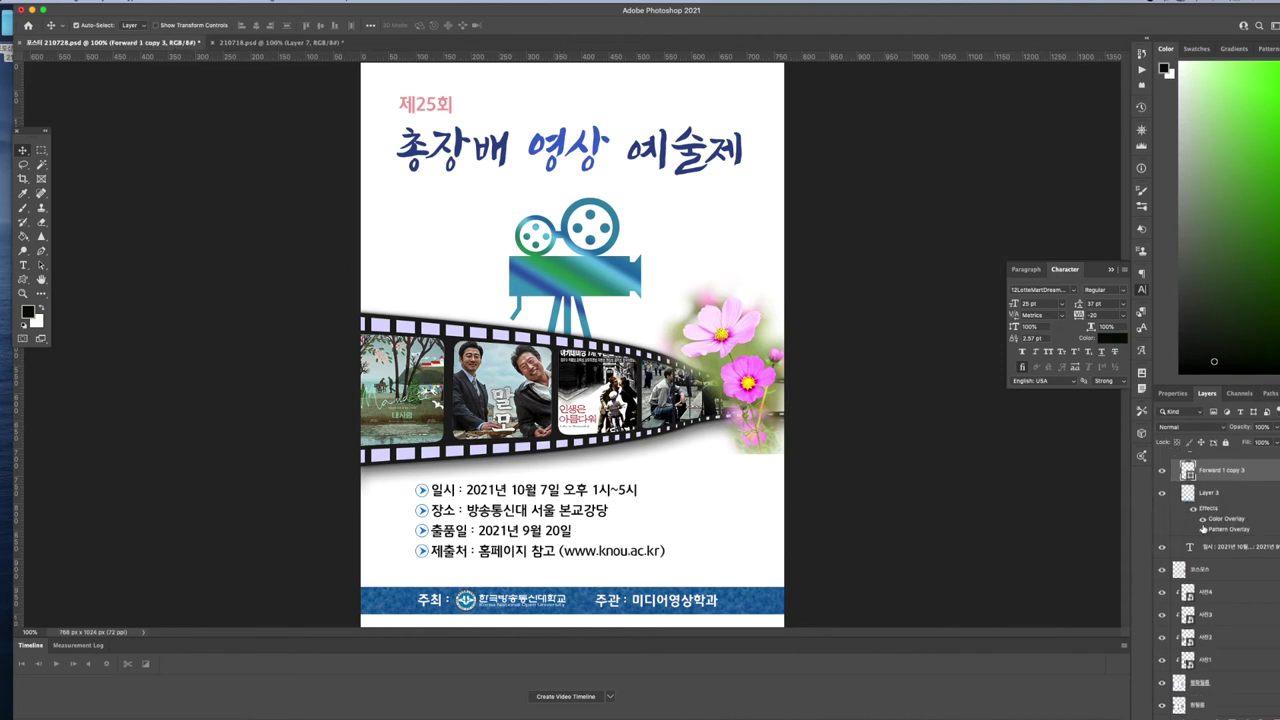
scroll(1173, 531, "up", 3)
left_click(1162, 592)
left_click(1162, 592)
left_click(1162, 592)
left_click(1162, 592)
left_click(1162, 590)
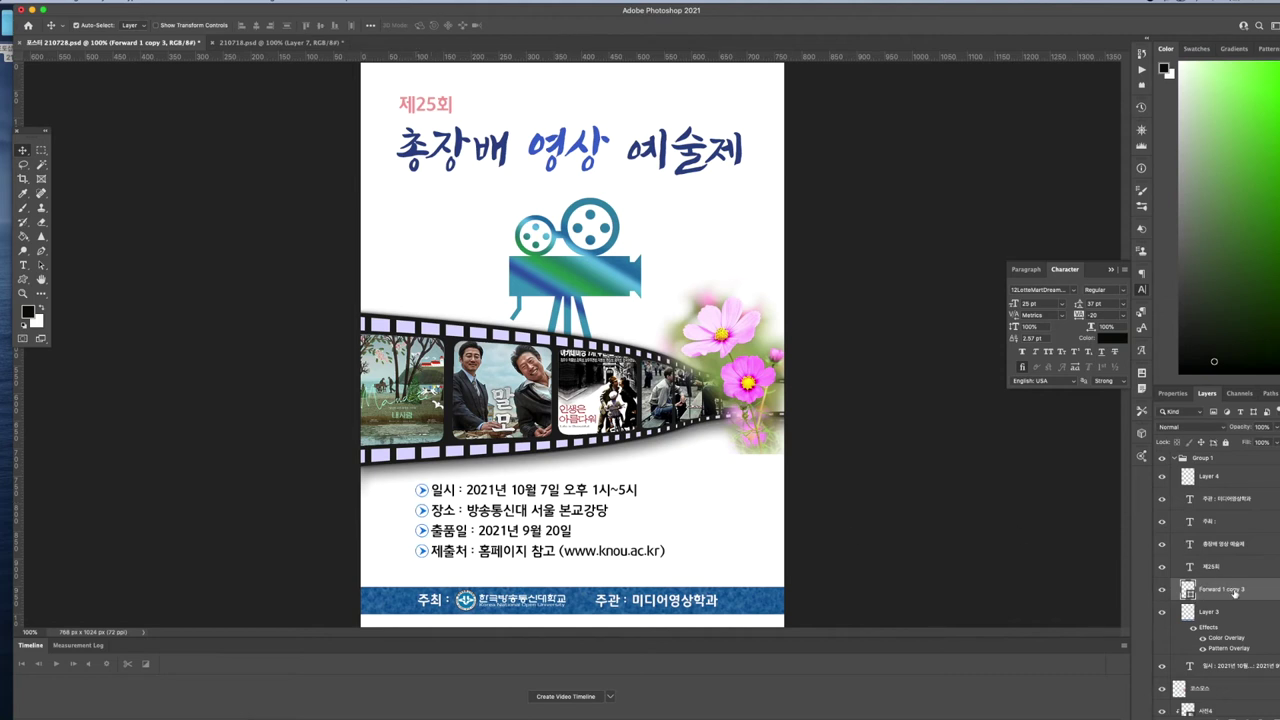
left_click(1212, 714)
left_click(1242, 618)
left_click_drag(890, 493, 892, 521)
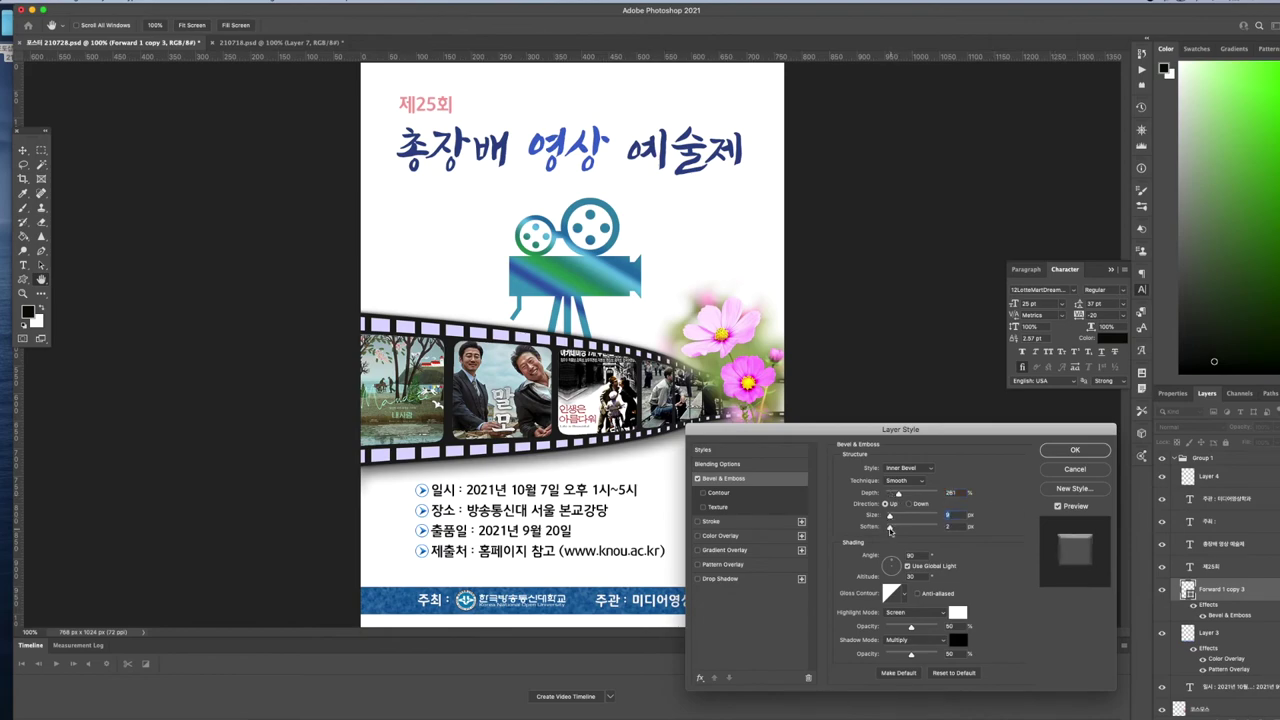
left_click(1075, 450)
- Examine the beveled arrow bullets and the footer bar's texture up close
key("ctrl+plus")
key("ctrl+plus")
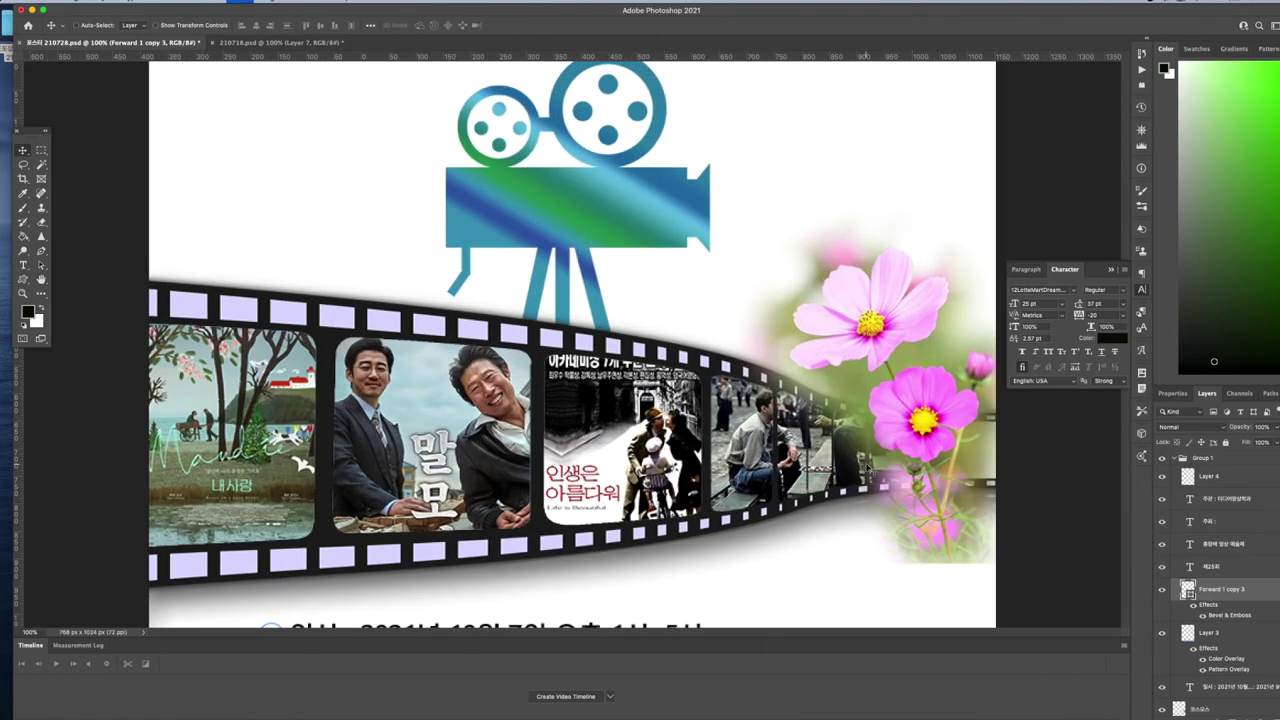
key("ctrl+minus")
key("ctrl+minus")
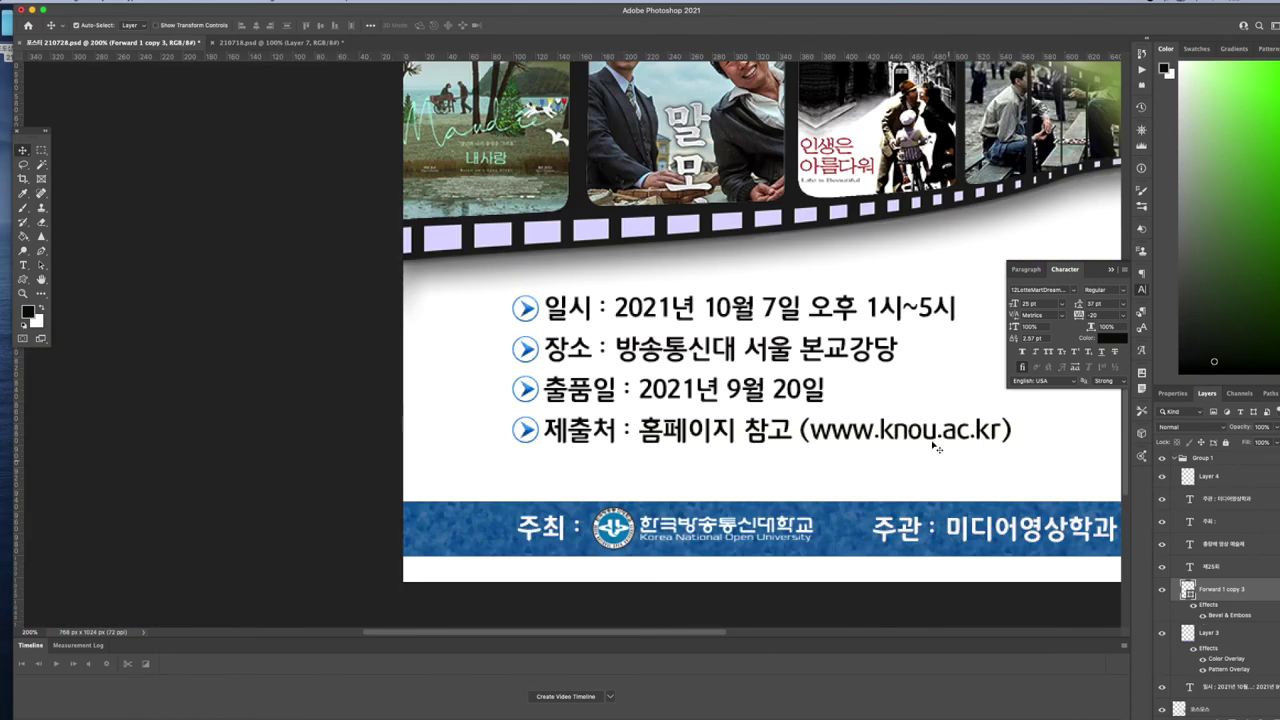
key("ctrl+minus")
key("ctrl+minus")
- Bring the blue sky image into the poster directly above the Background layer and position it behind the title and camera
left_click(493, 178)
key("ctrl+plus")
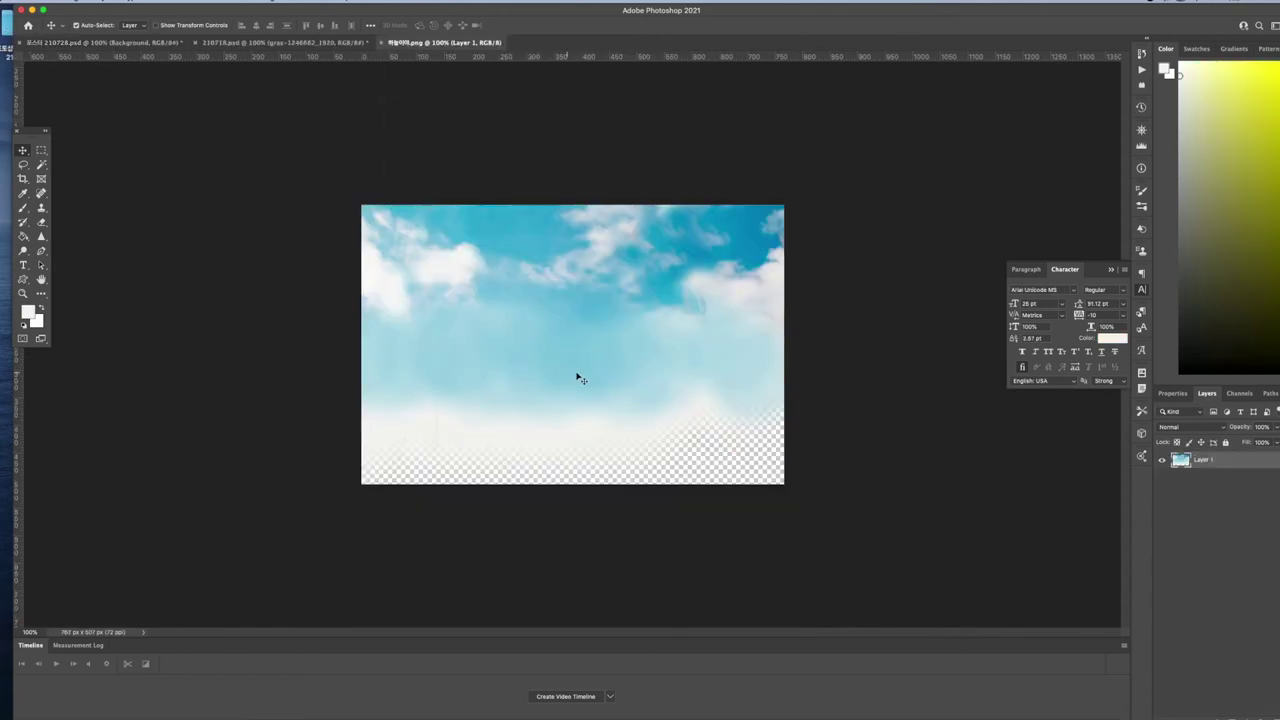
left_click_drag(466, 42, 168, 108)
left_click_drag(355, 111, 80, 124)
left_click_drag(326, 218, 658, 345)
left_click_drag(685, 280, 697, 96)
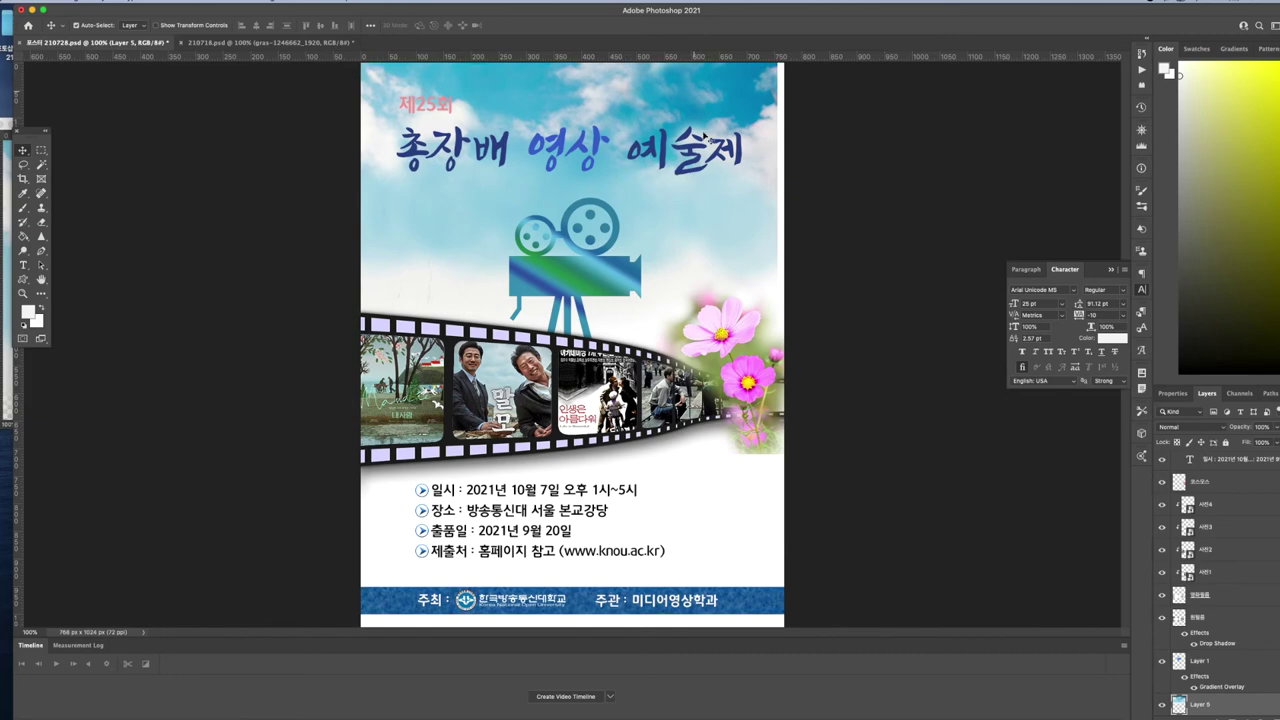
- Enlarge the sky image proportionally to about 103% so it spans the full width of the poster
key("ctrl+t")
left_click_drag(778, 346, 795, 352)
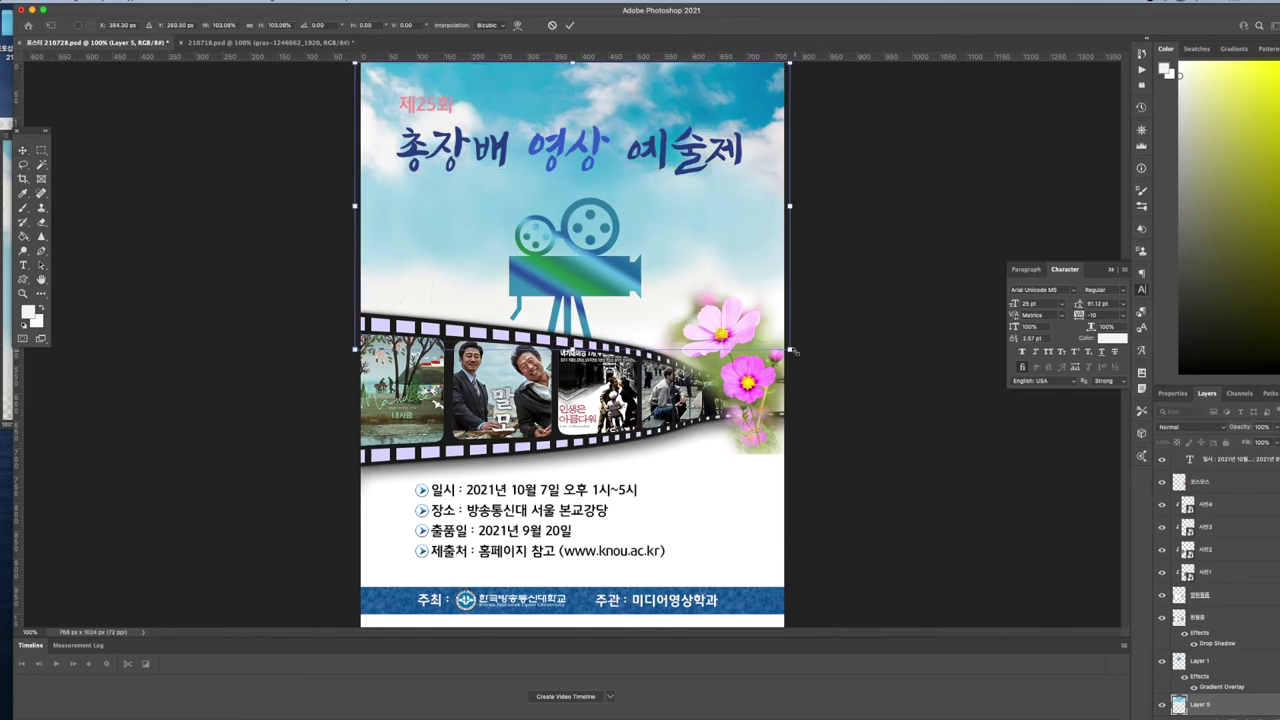
key("Return")
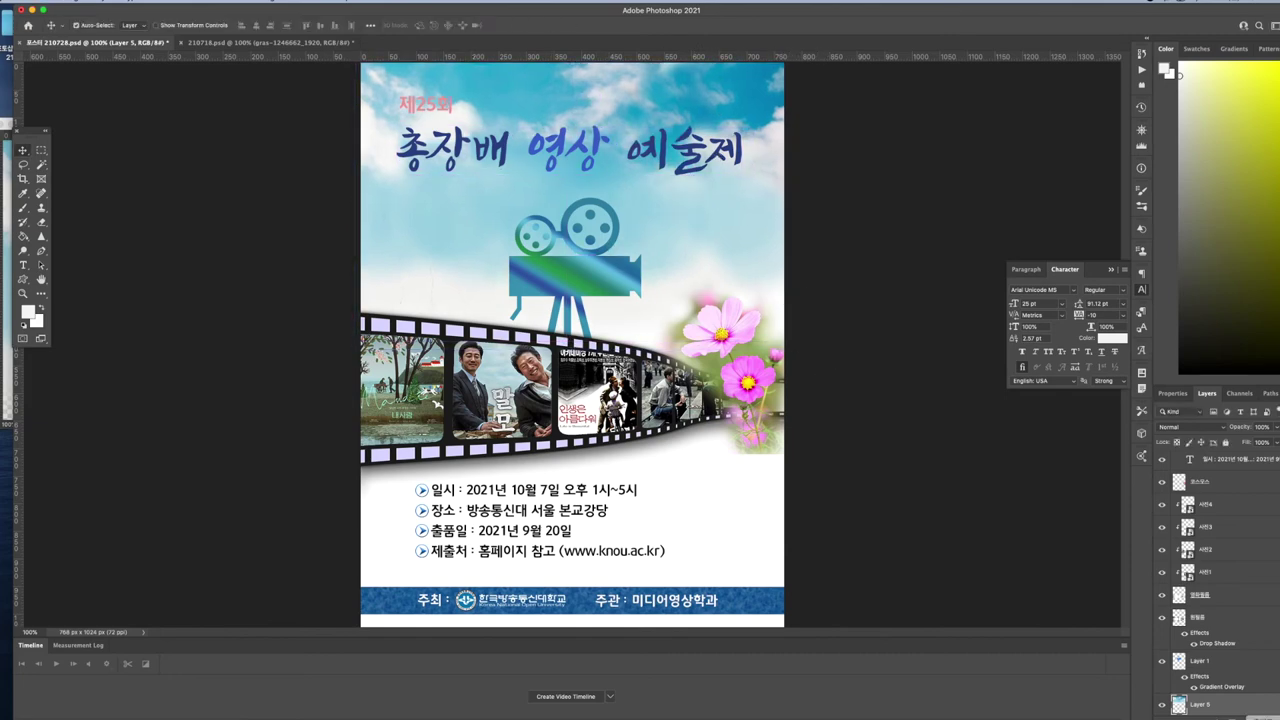
scroll(1241, 688, "down", 1)
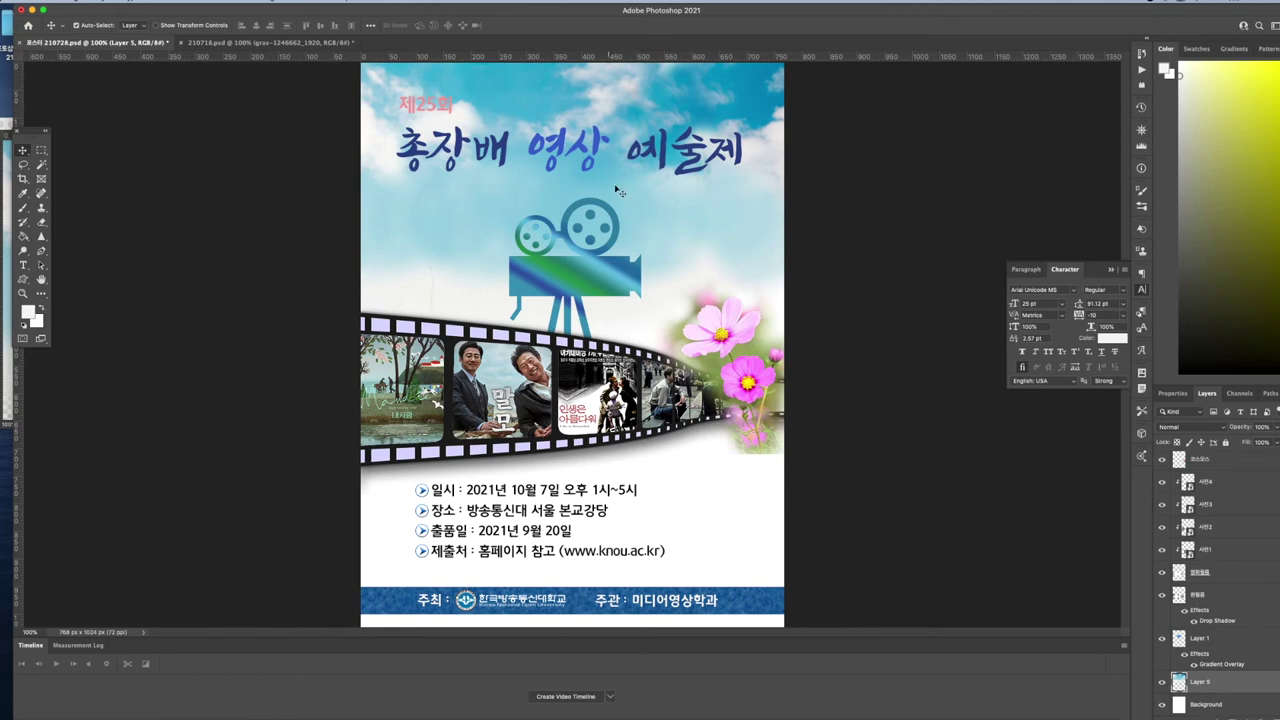
- Change the middle stop of the camera's Gradient Overlay to dark navy blue, about RGB 26, 42, 109
left_click(519, 287)
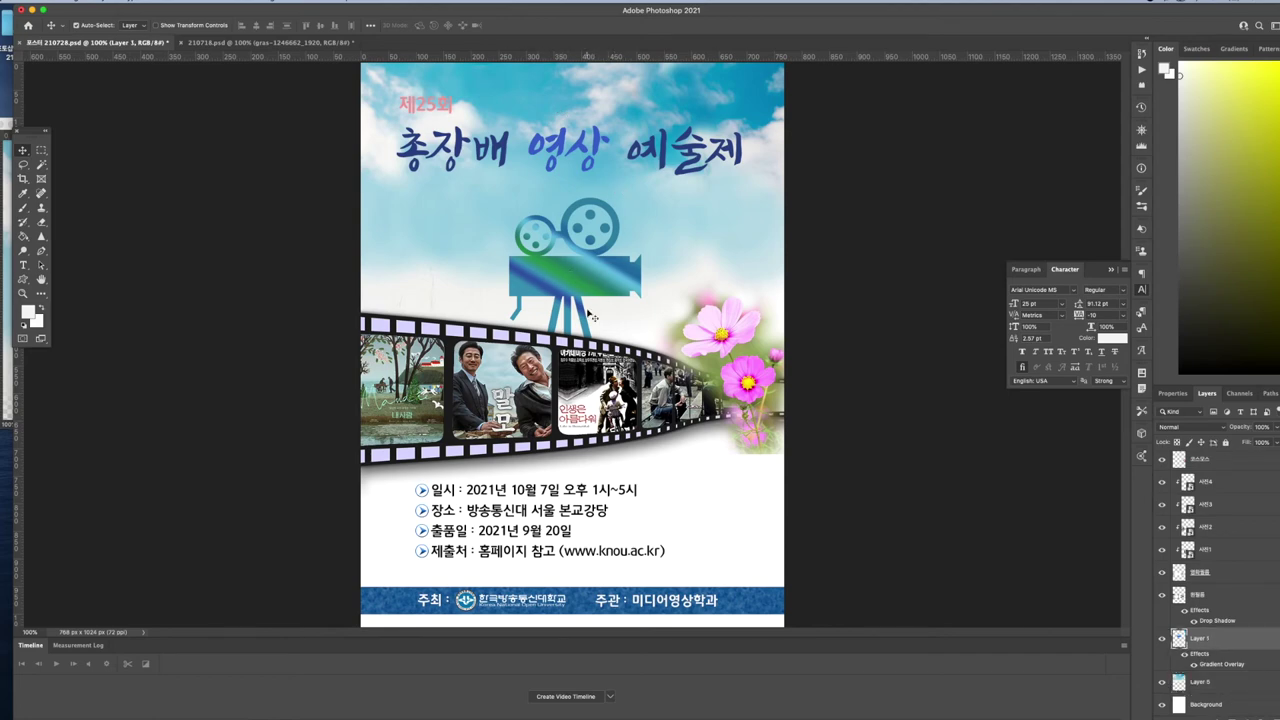
double_click(1236, 668)
left_click(903, 492)
double_click(886, 511)
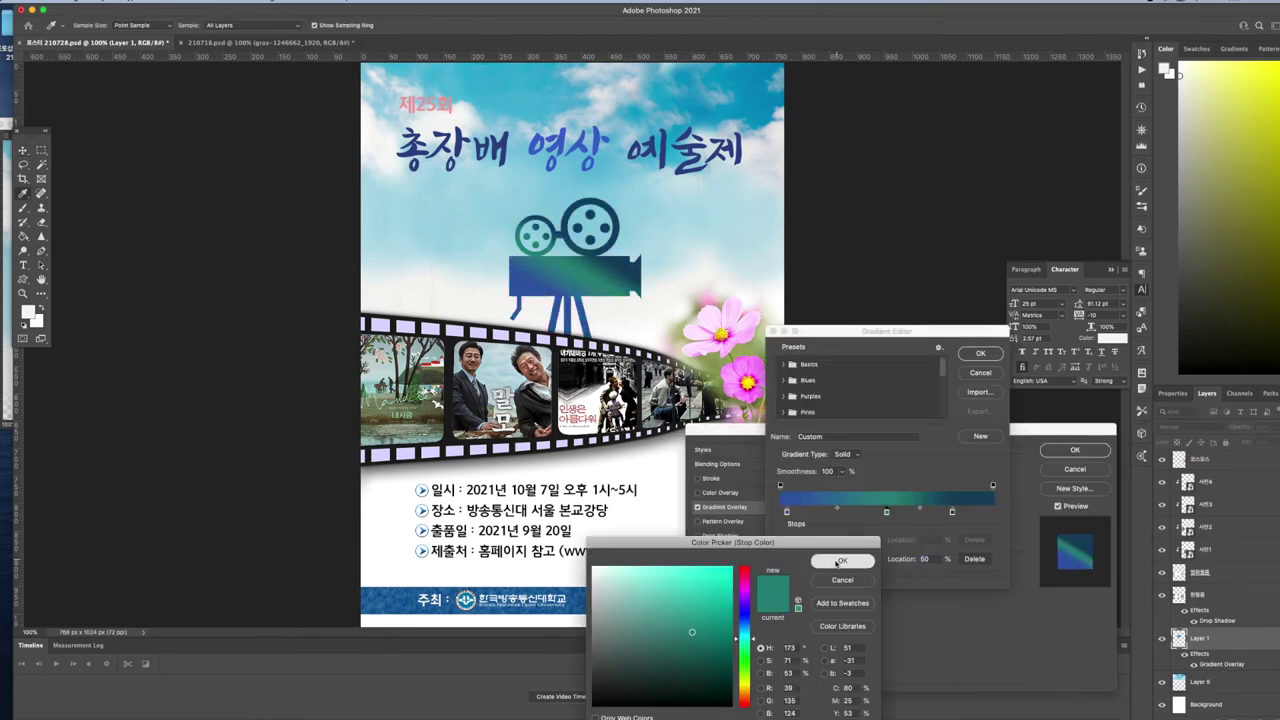
left_click(842, 560)
double_click(886, 511)
left_click(744, 617)
left_click(706, 650)
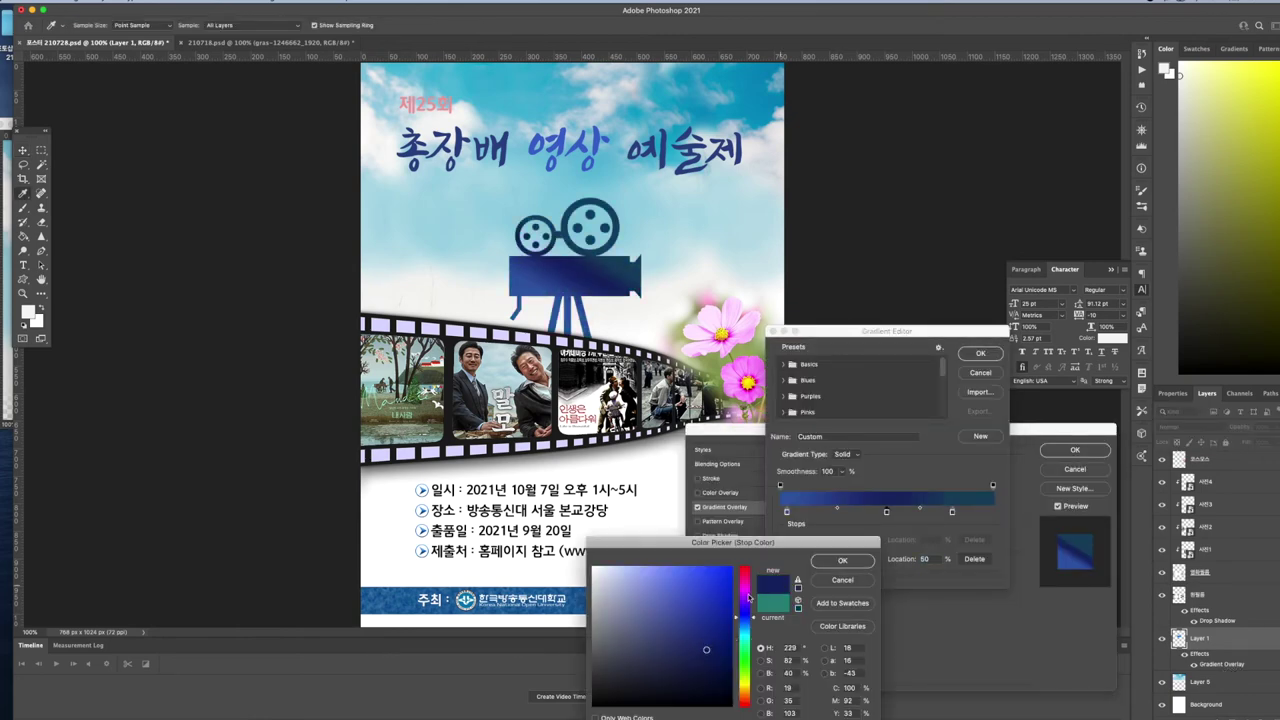
left_click(708, 640)
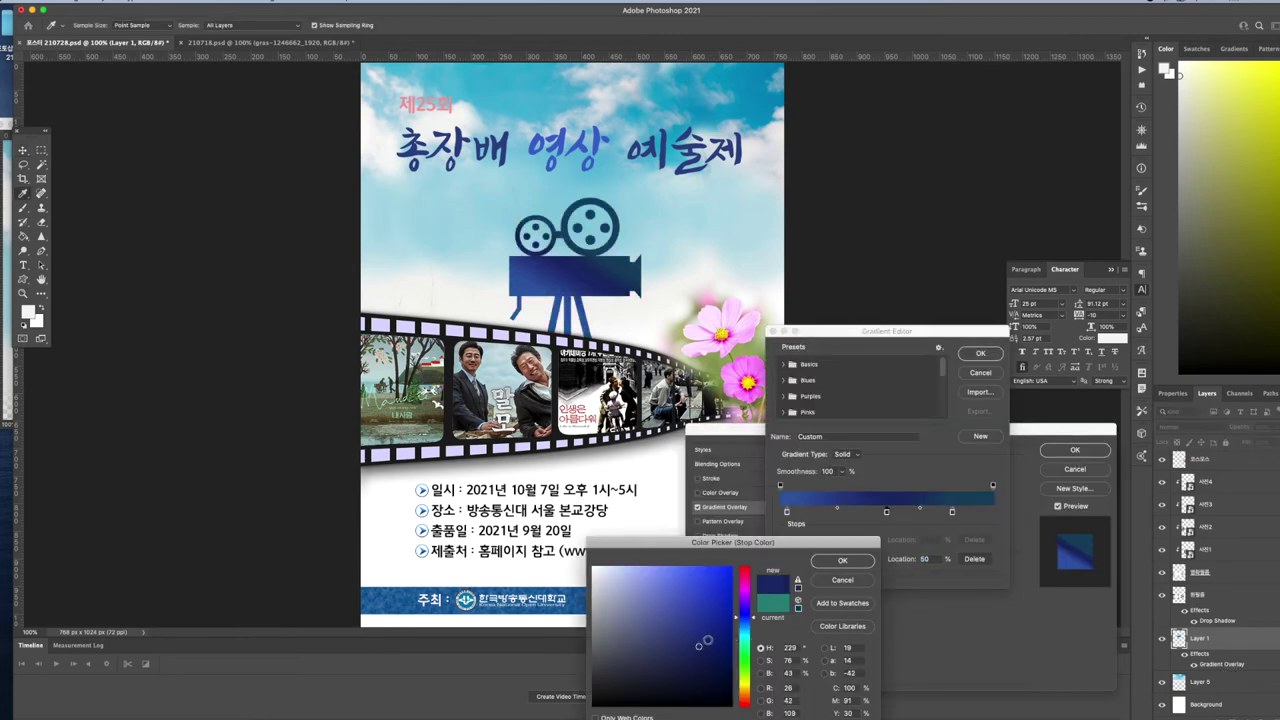
left_click(843, 561)
left_click(980, 353)
left_click(1075, 450)
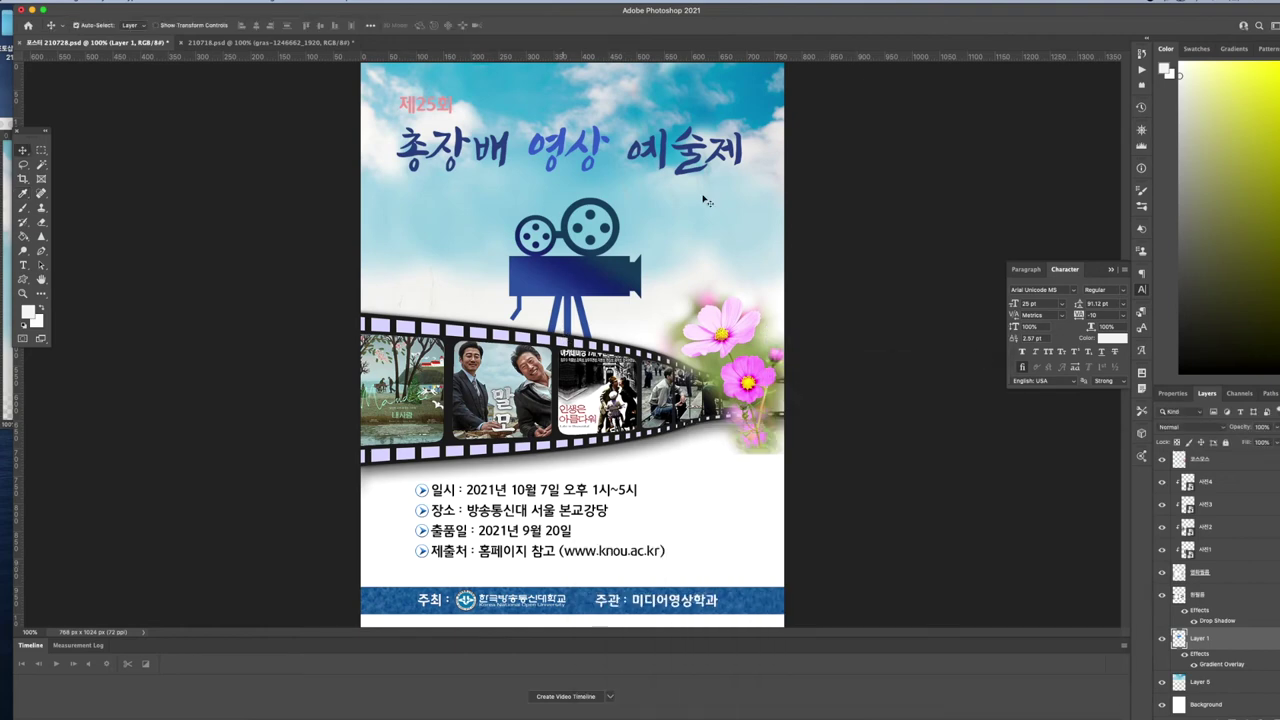
- Check the title in the reference poster 210718.psd and recolor the whole title 총장배 영상 예술제 to teal blue, RGB 38, 116, 145
left_click(592, 146)
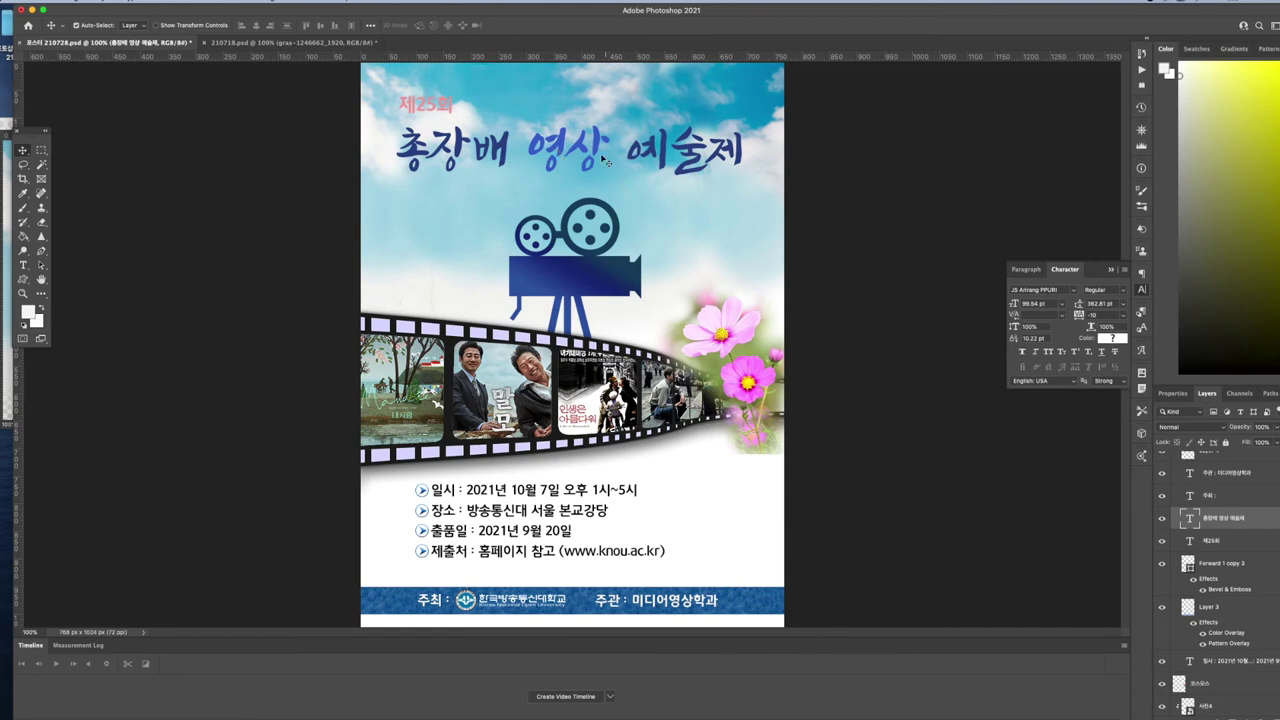
left_click(317, 43)
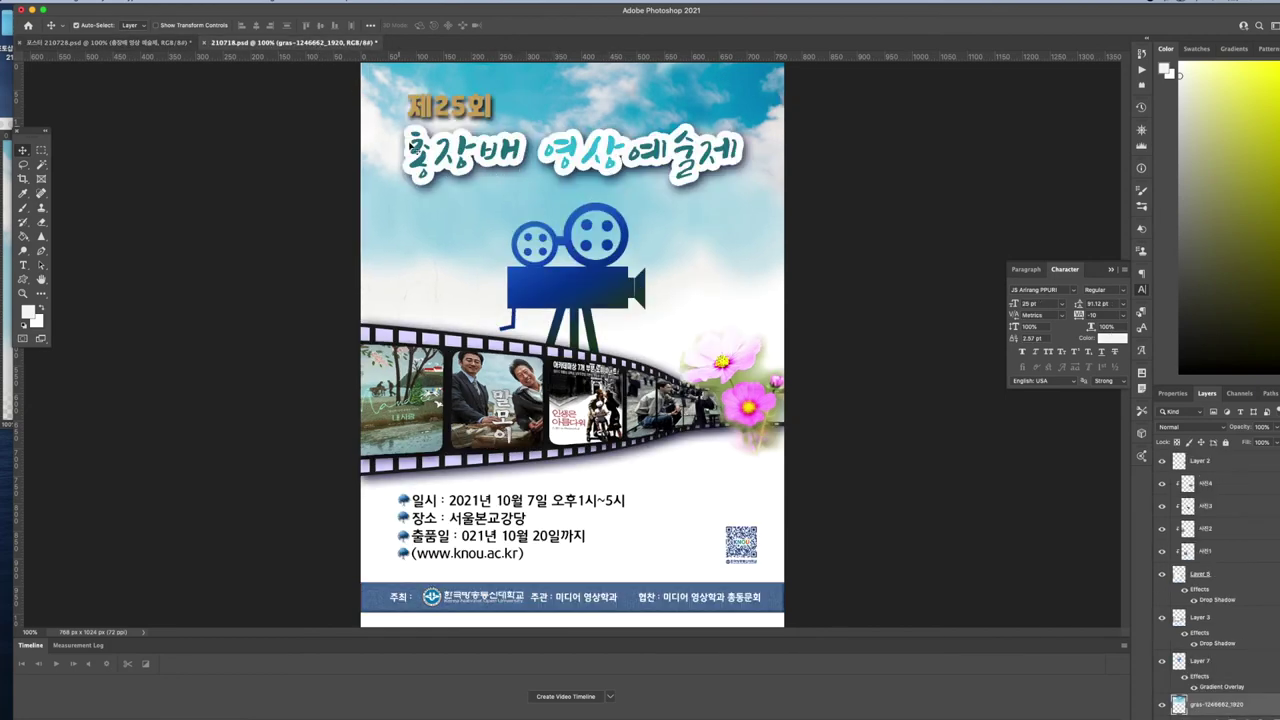
left_click(152, 43)
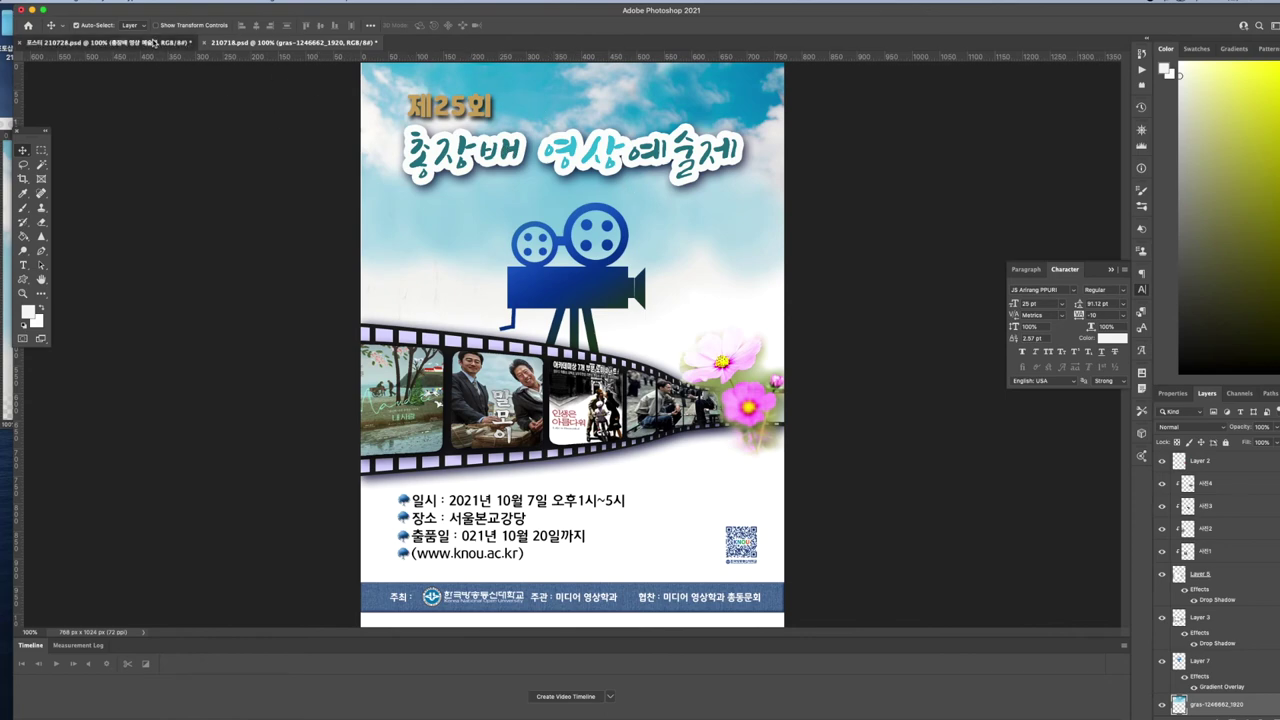
double_click(506, 157)
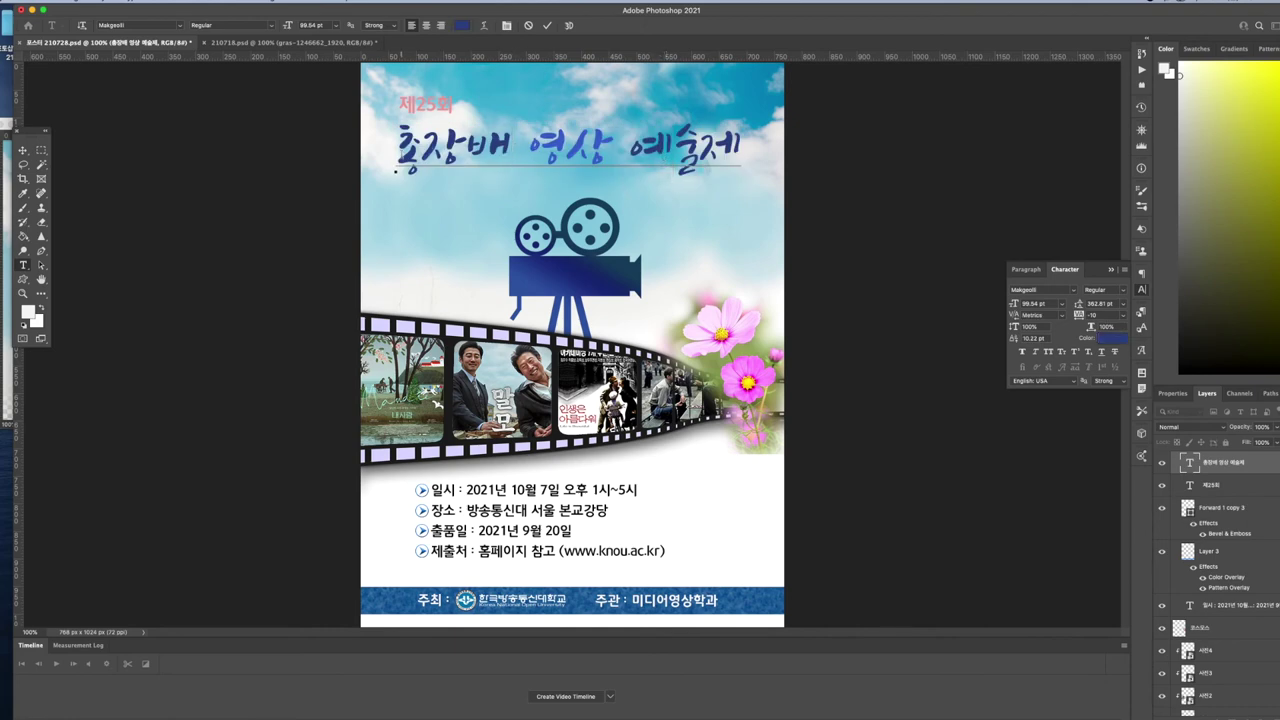
left_click_drag(396, 150, 797, 147)
left_click(1107, 339)
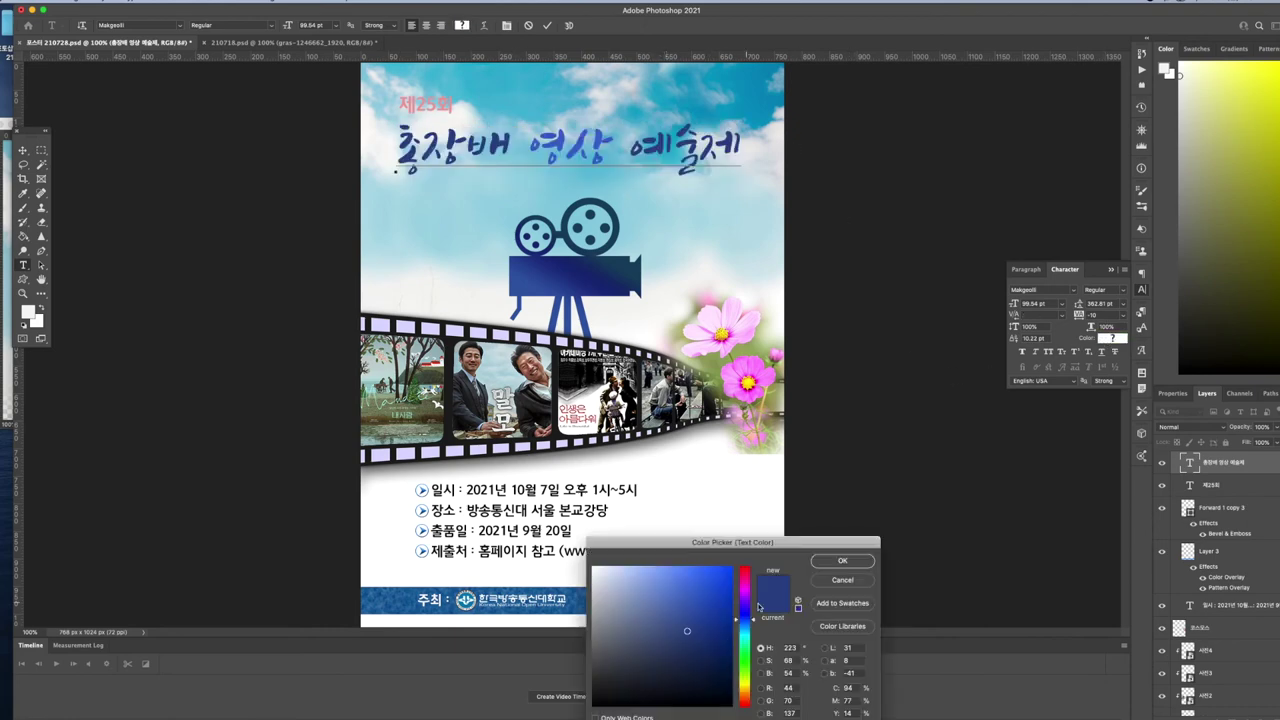
left_click(745, 630)
left_click(697, 603)
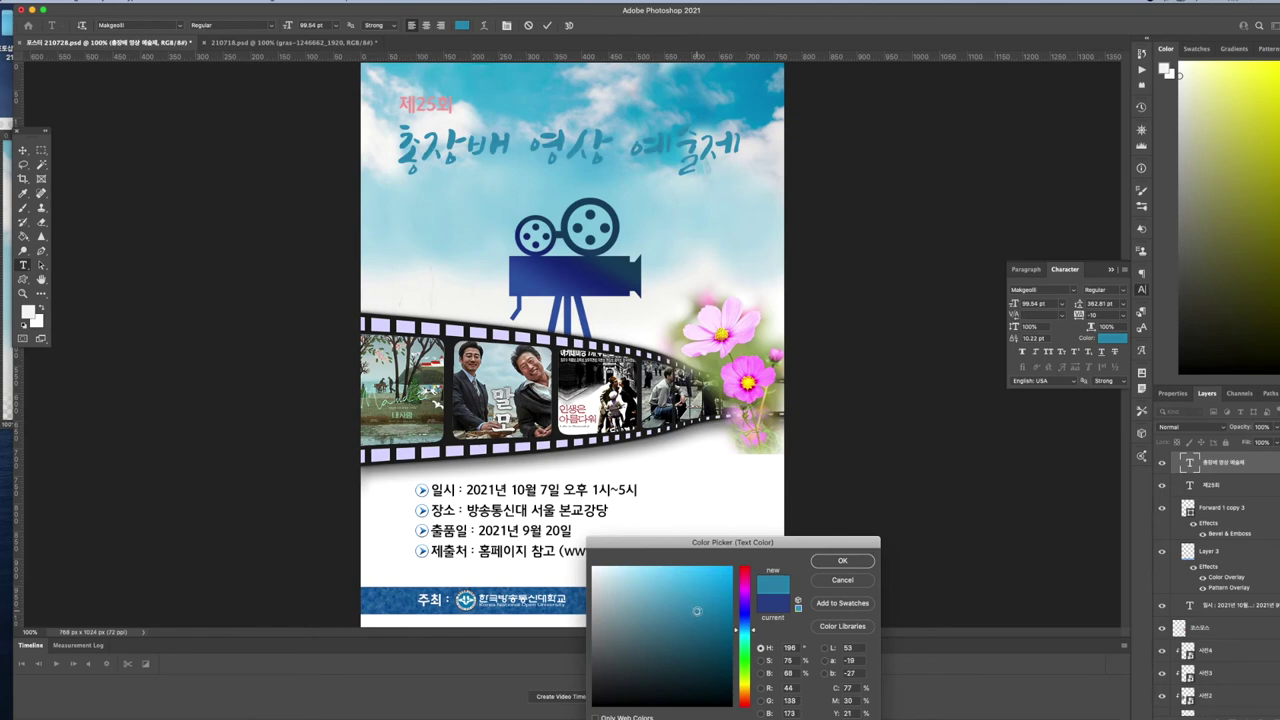
left_click(858, 560)
- Recolor only the word 영상 in the title to a lighter, softer blue
left_click_drag(530, 152, 625, 152)
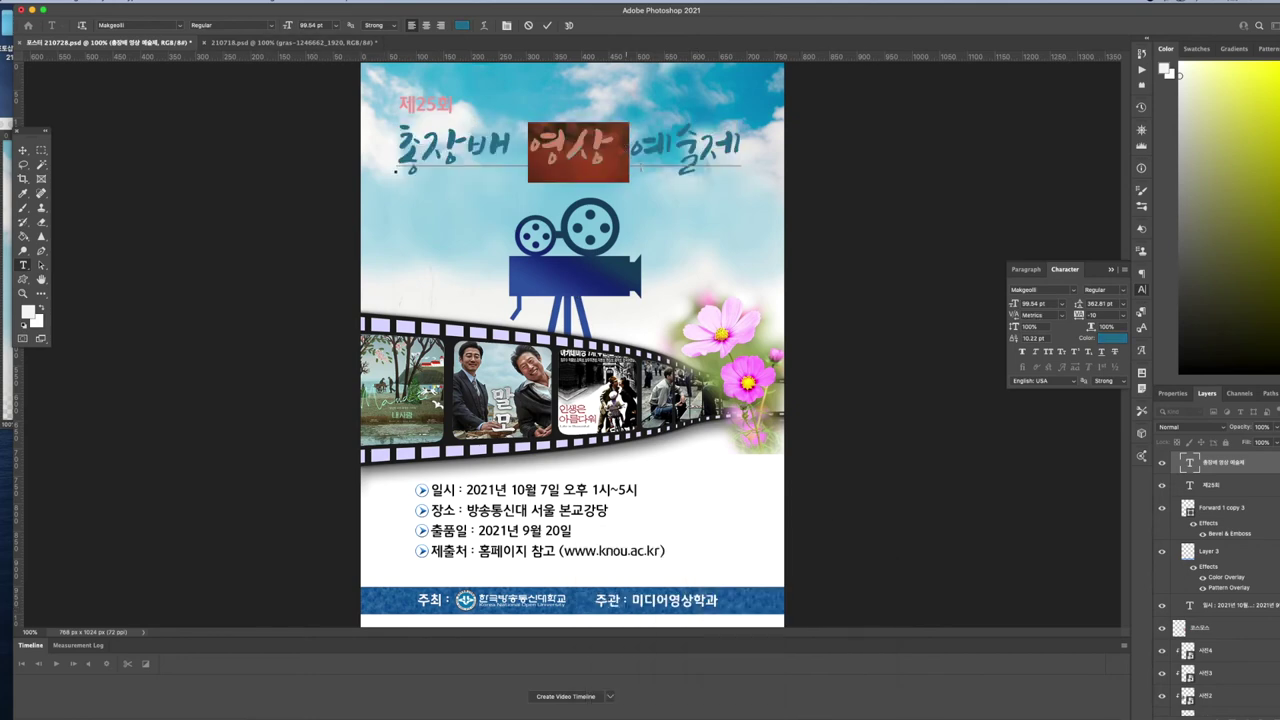
left_click(1117, 341)
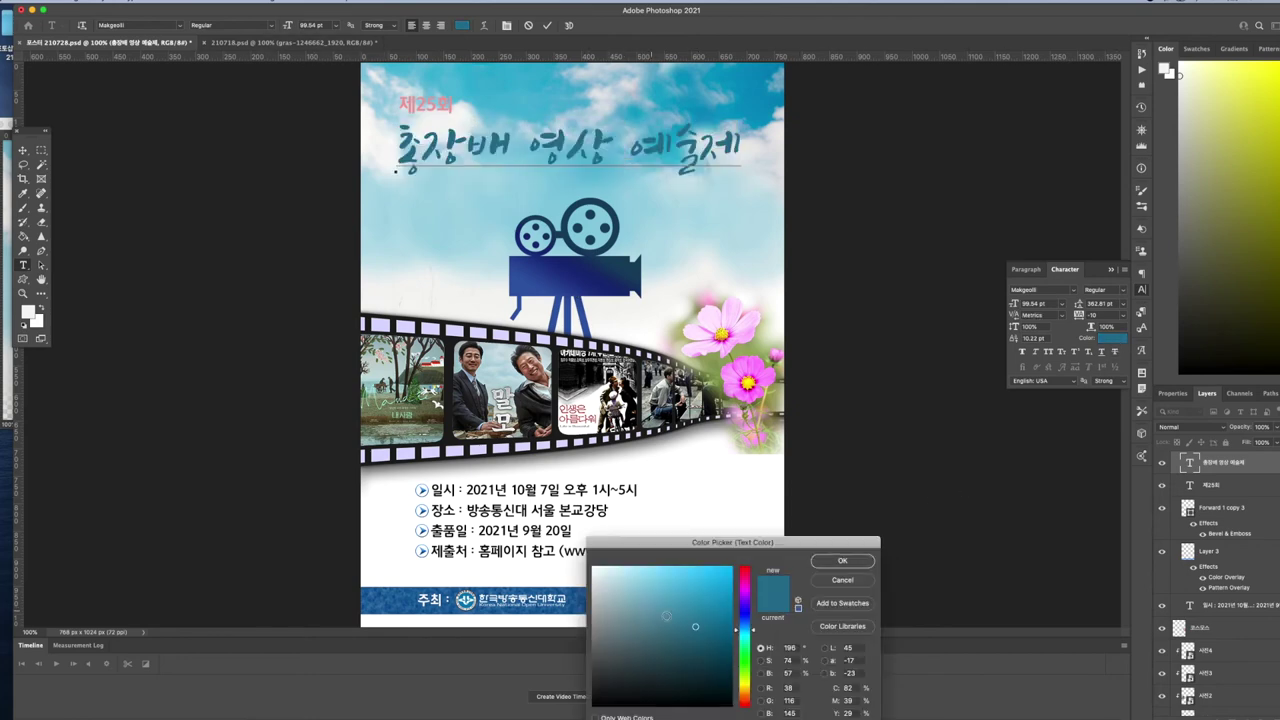
left_click_drag(685, 606, 678, 594)
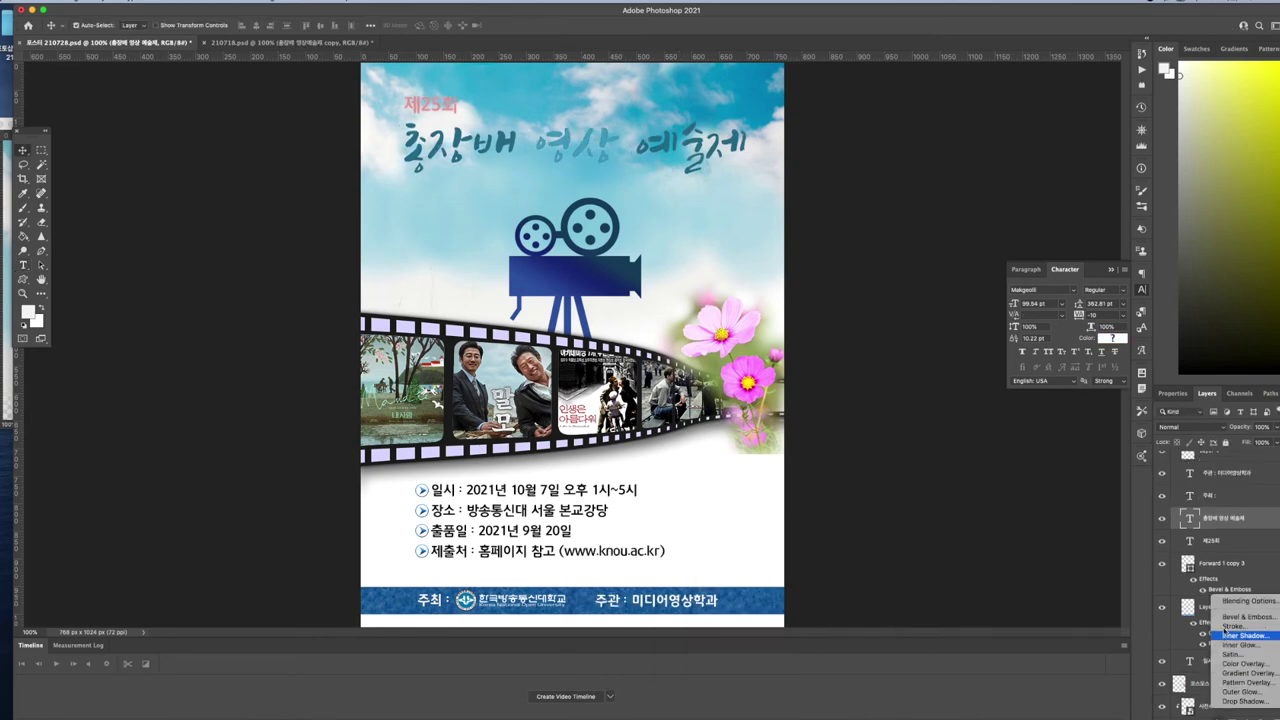
- Give the title a thick white outside Stroke at 100% opacity and rasterize its layer style
left_click(1236, 627)
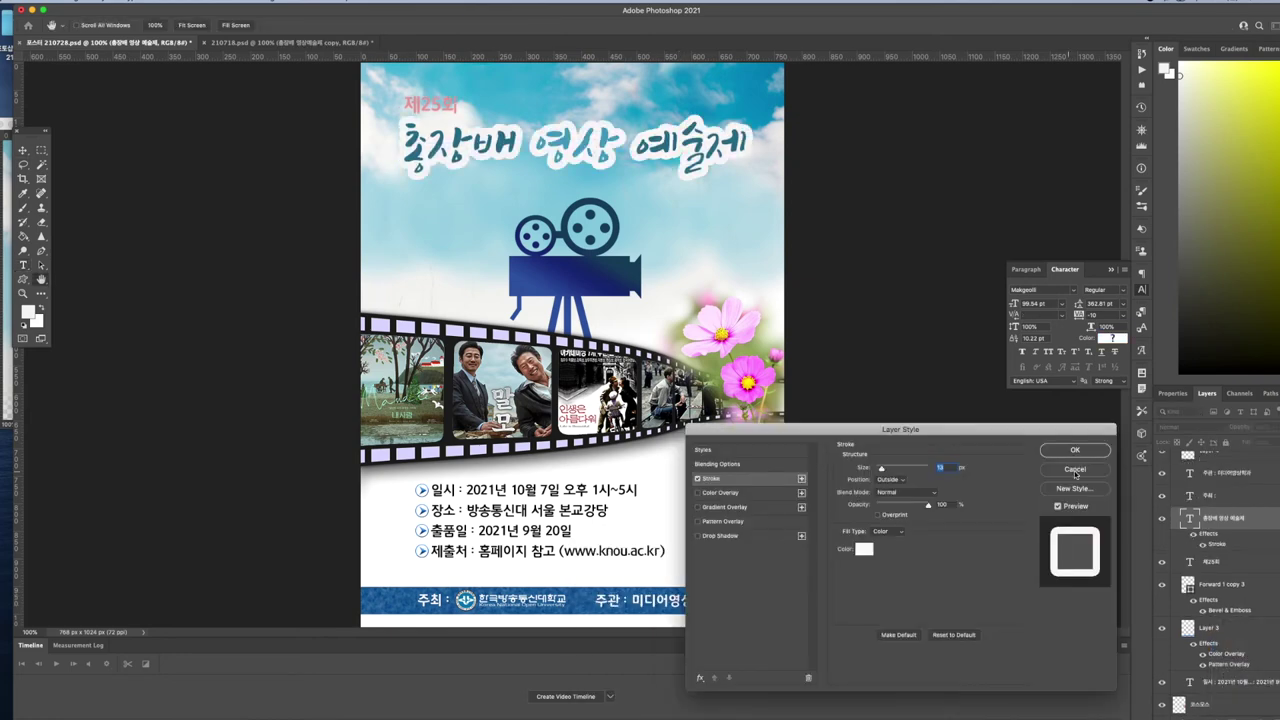
left_click(1075, 452)
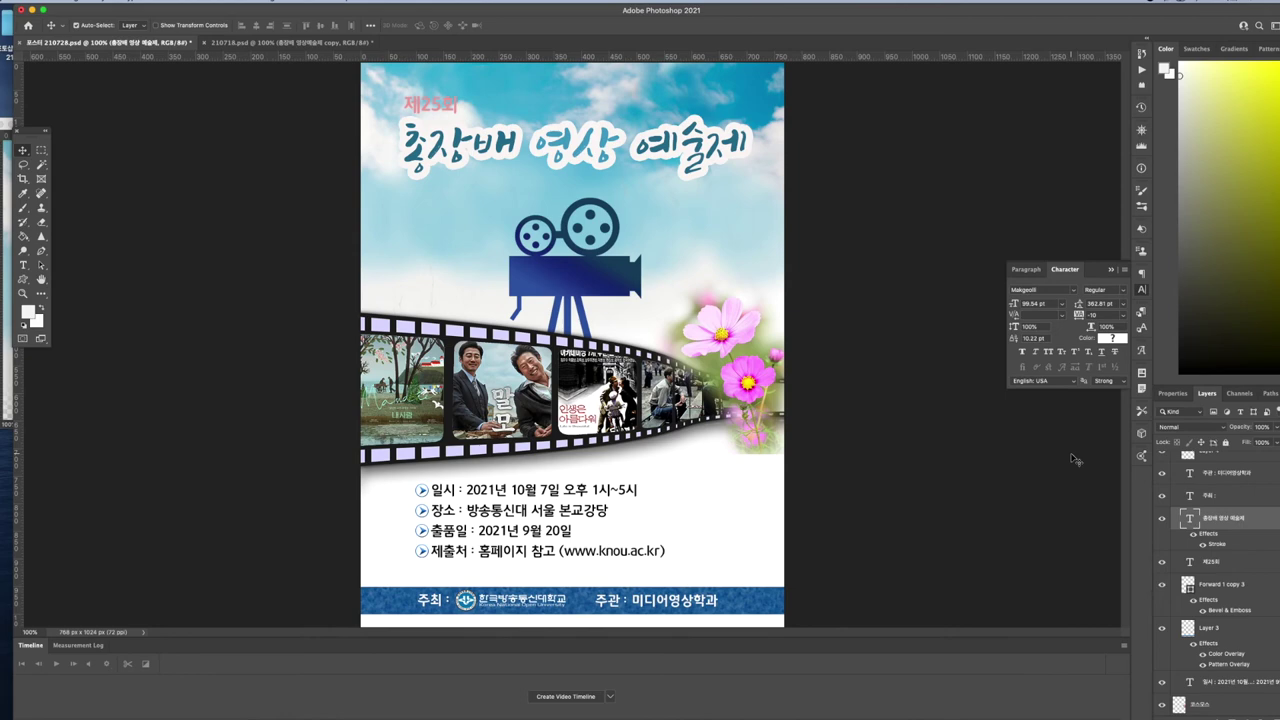
scroll(1193, 571, "up", 1)
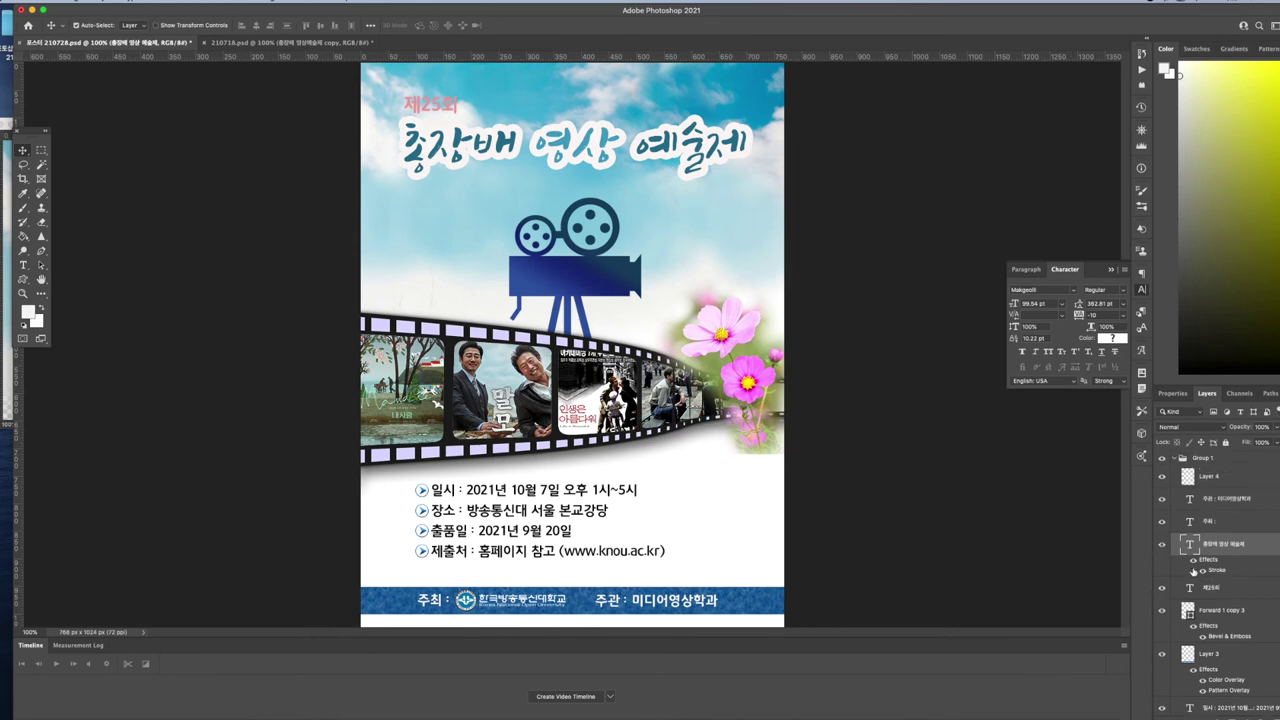
right_click(1255, 549)
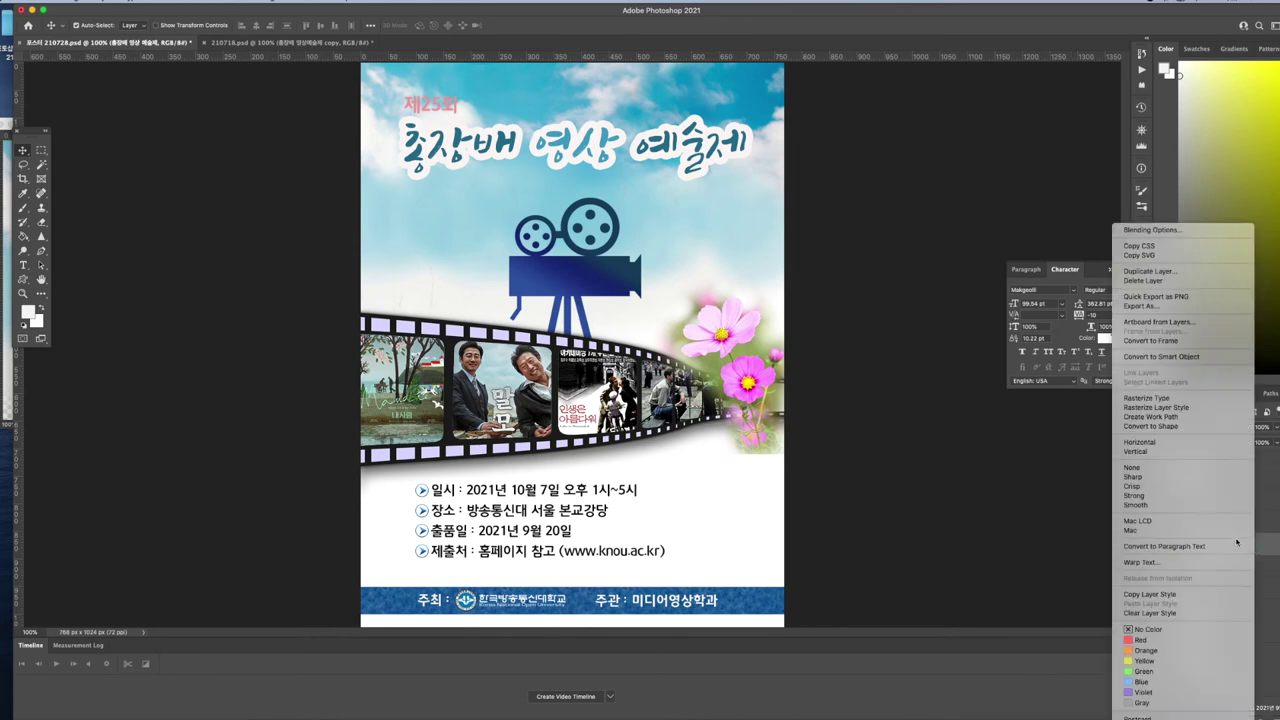
left_click(1199, 412)
left_click(1189, 547, "super")
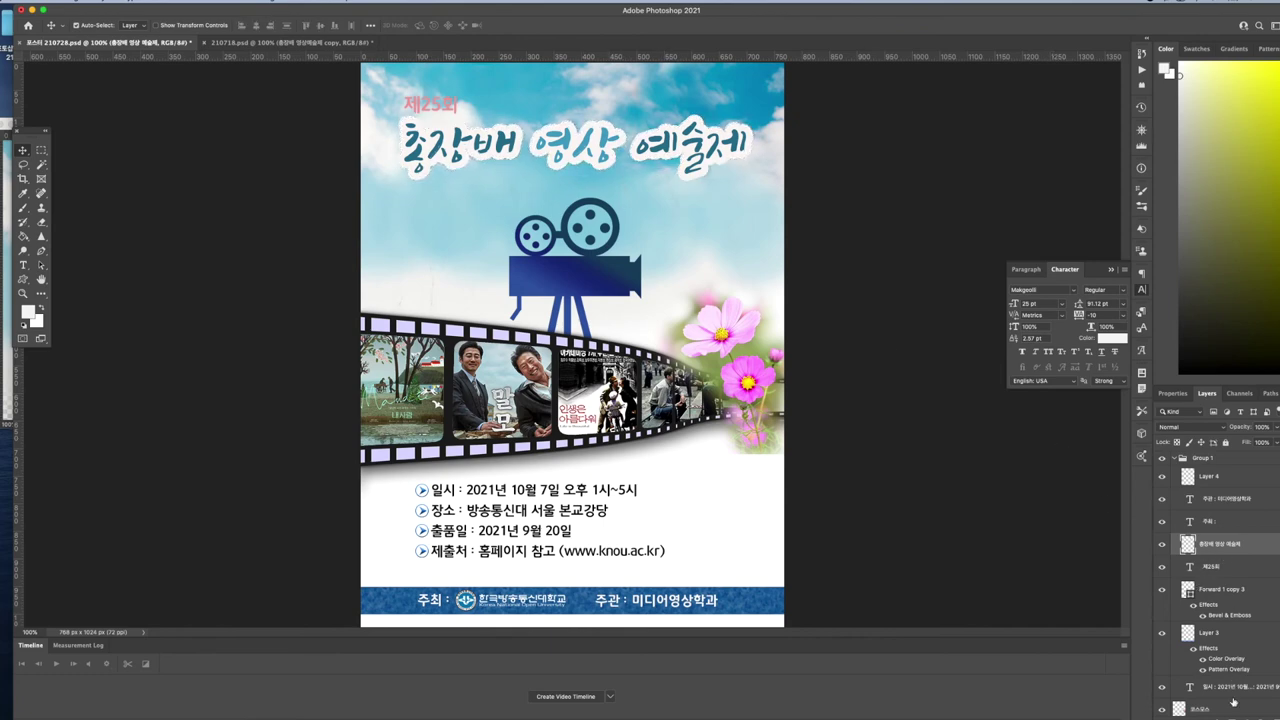
- Add a black Drop Shadow to the rasterized title with 77% opacity, 90° angle and 7 px distance
left_click(1207, 714)
left_click(1240, 704)
left_click_drag(908, 484, 881, 541)
left_click_drag(901, 484, 916, 484)
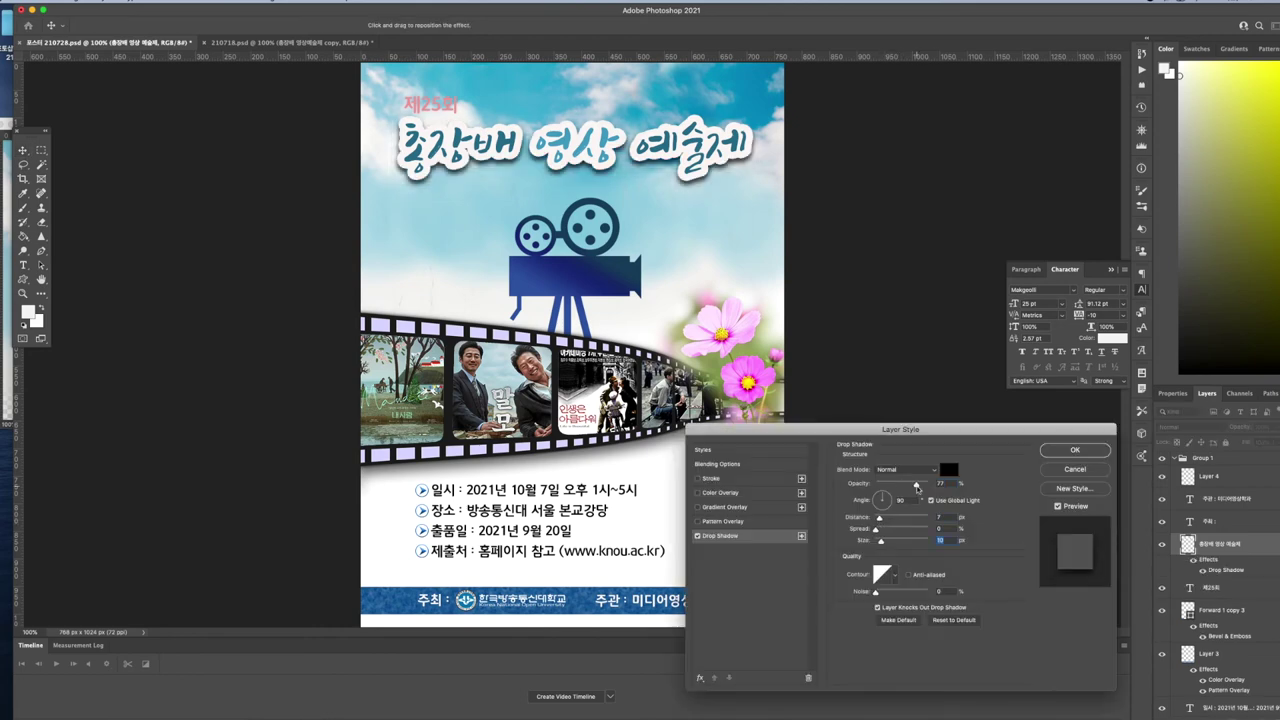
left_click(1072, 450)
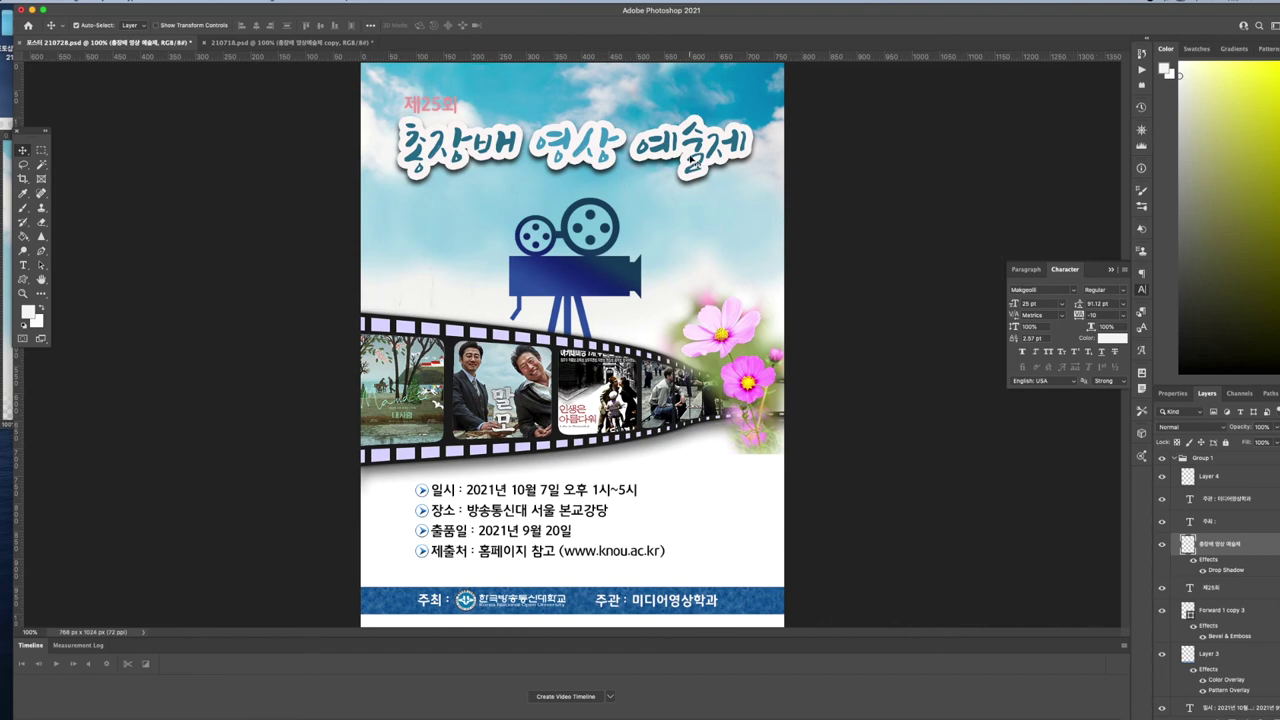
- Restyle the 제25회 text in the BM JUA_OTF font at 44.66 pt with an orange color
left_click(428, 106)
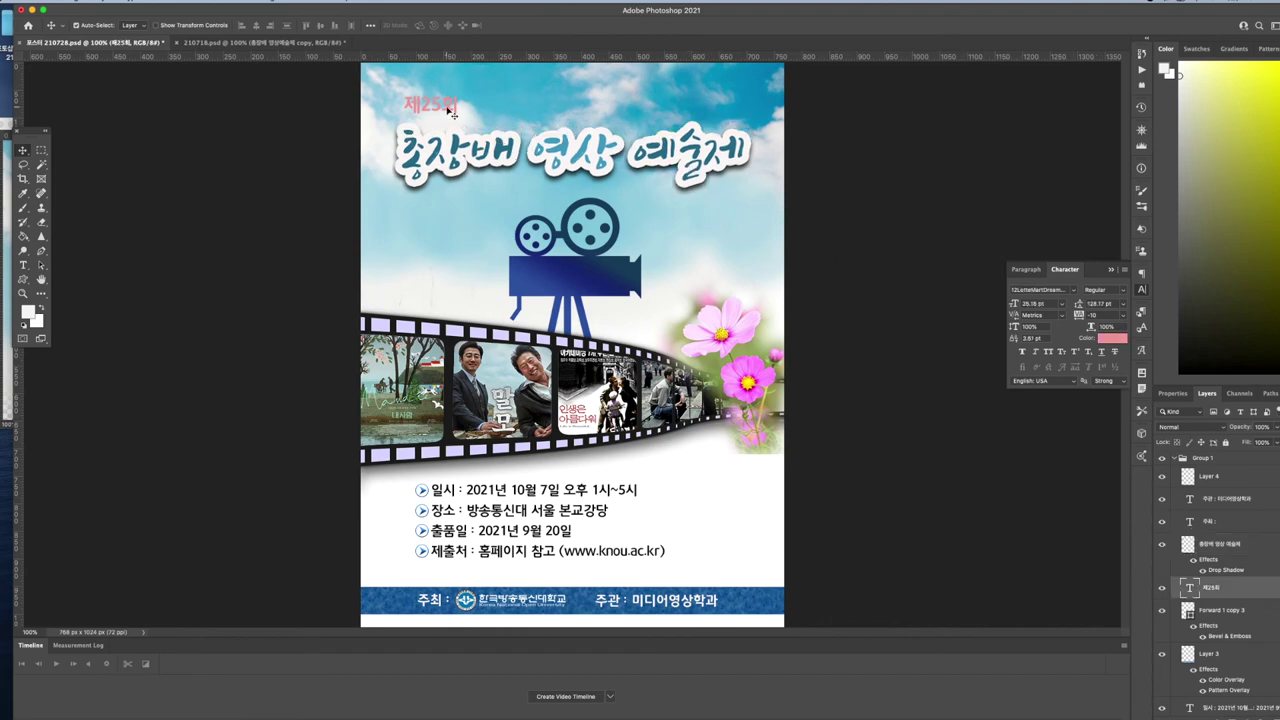
left_click(1112, 340)
left_click(744, 599)
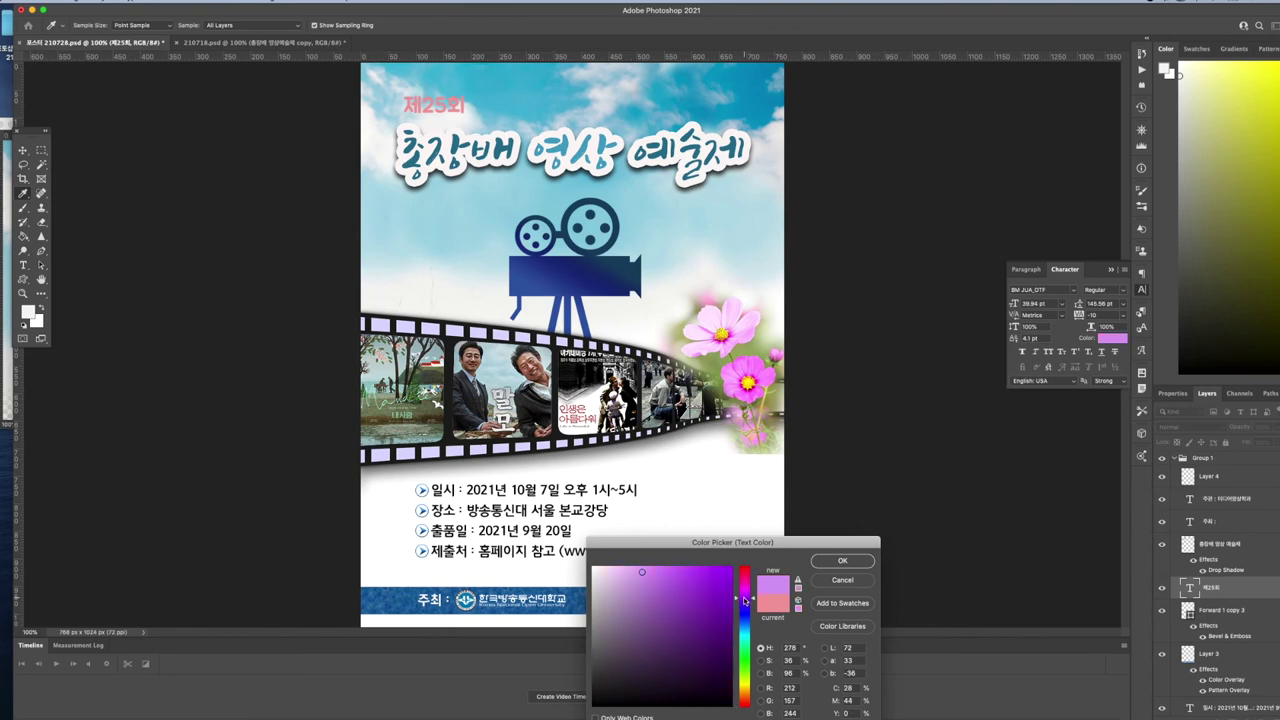
left_click(720, 595)
left_click(864, 561)
- Add a black Drop Shadow to the 제25회 text with 100% opacity and 5 px distance
left_click(1208, 716)
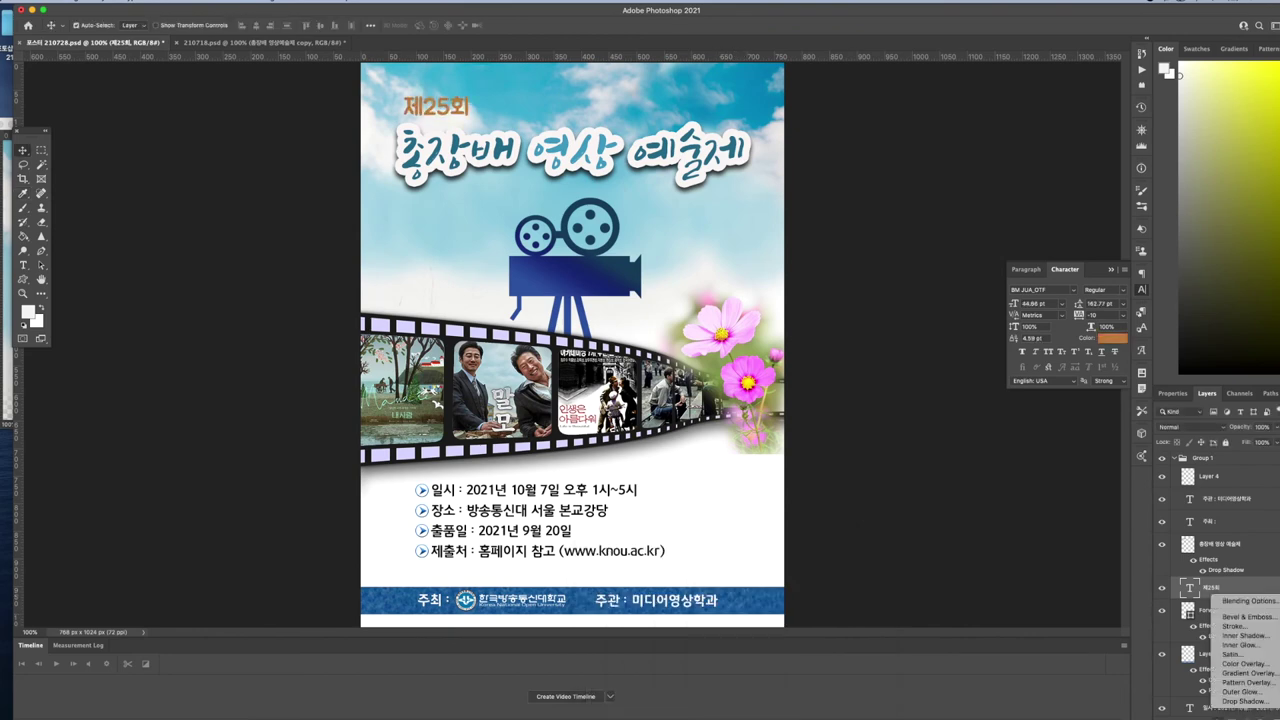
left_click(1232, 704)
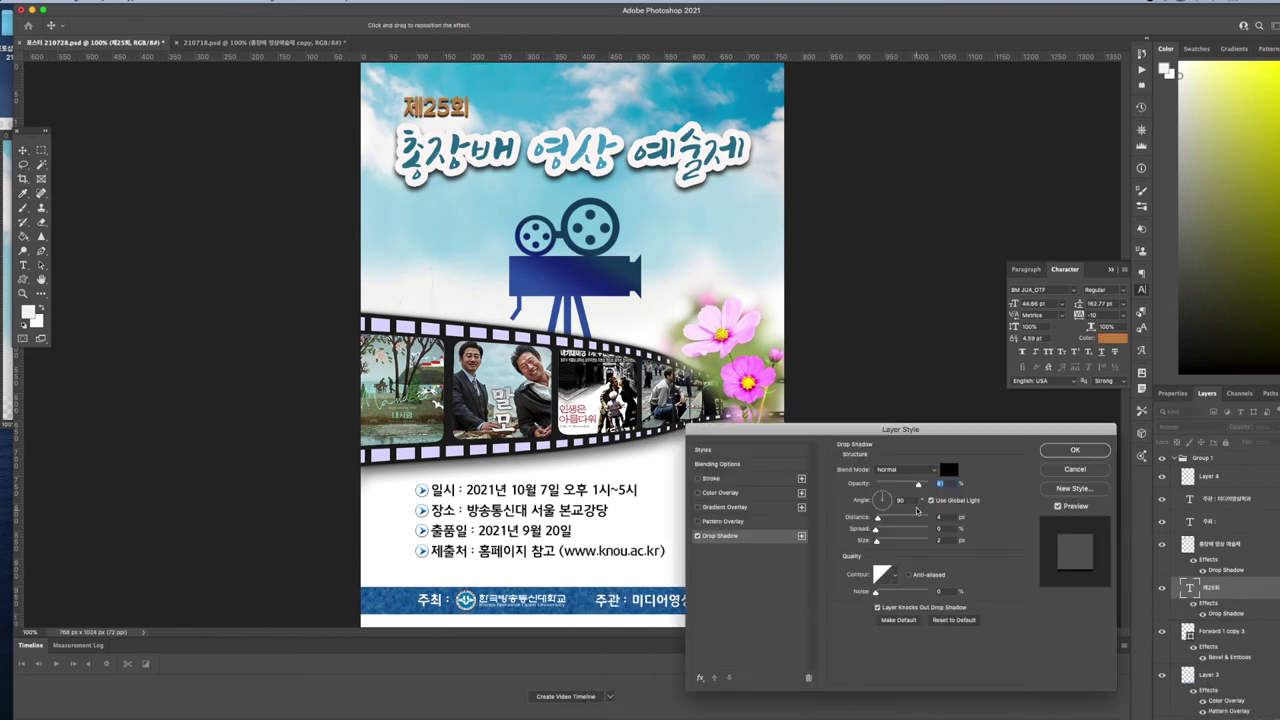
left_click_drag(925, 485, 931, 486)
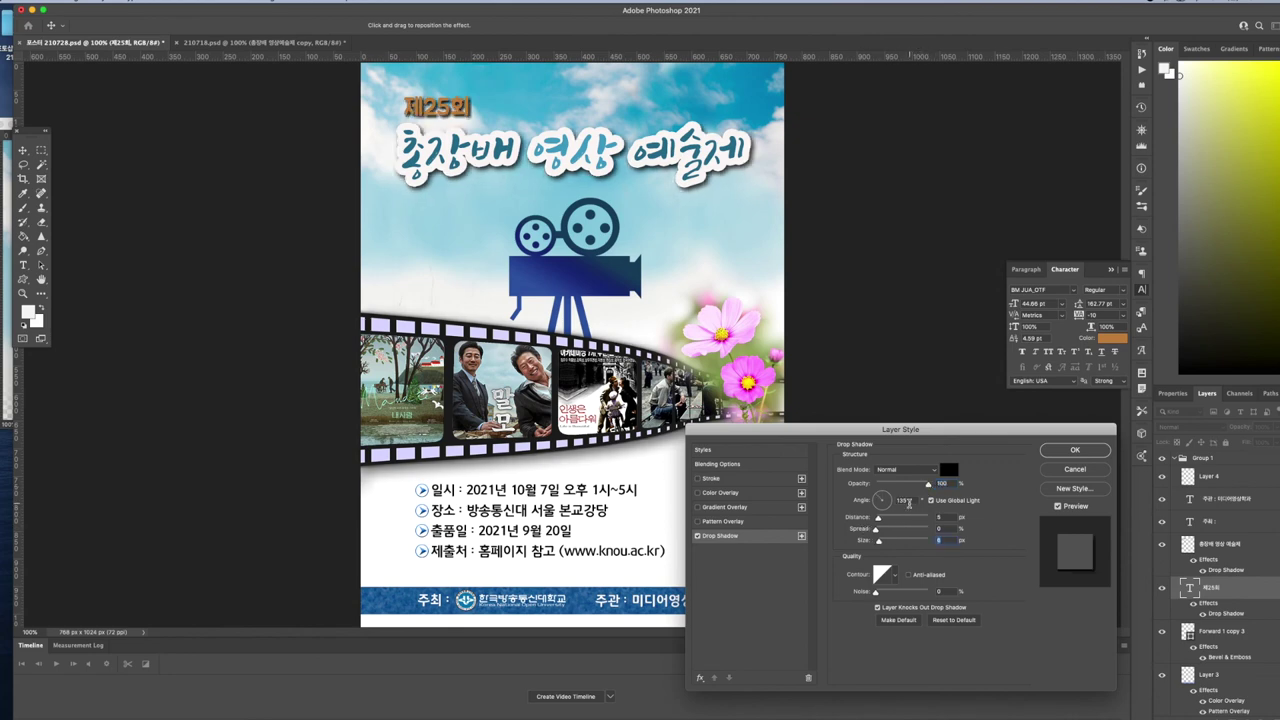
left_click(1075, 451)
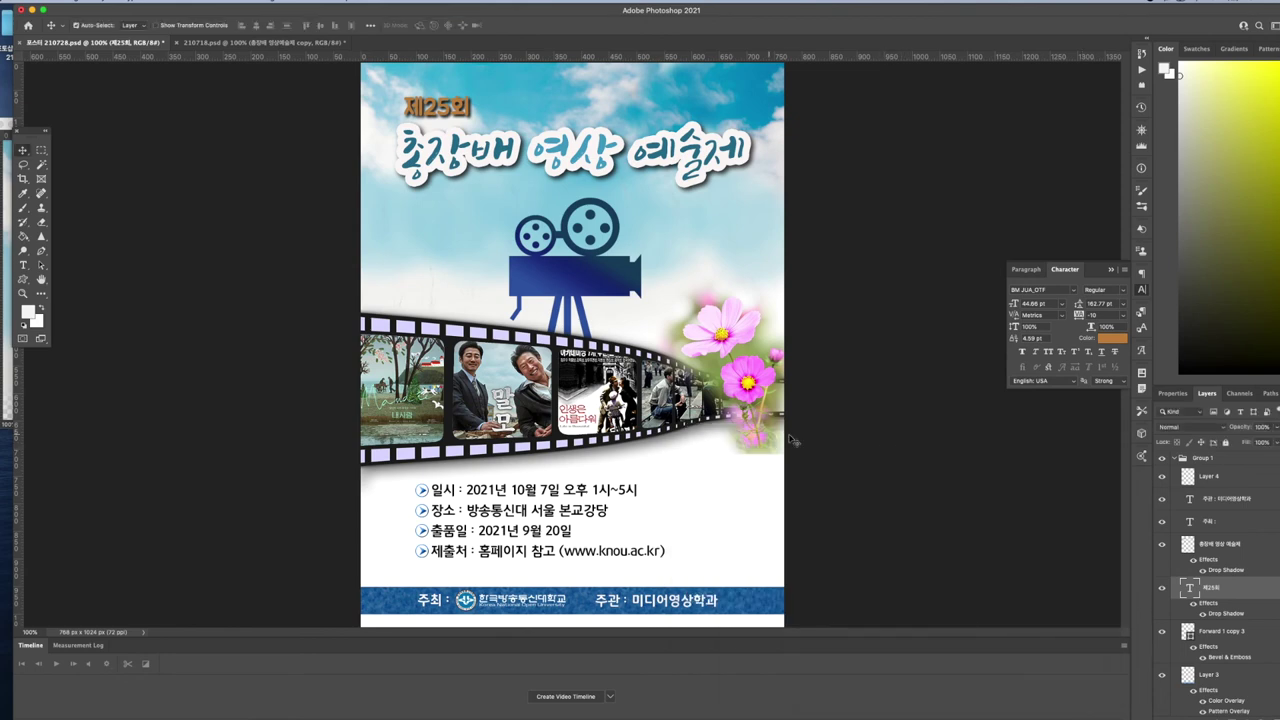
- Shift the title and the 제25회 text slightly down, and shrink and lower the camera a little
left_click(607, 160)
left_click_drag(603, 153, 607, 162)
left_click_drag(432, 102, 429, 113)
left_click(600, 272)
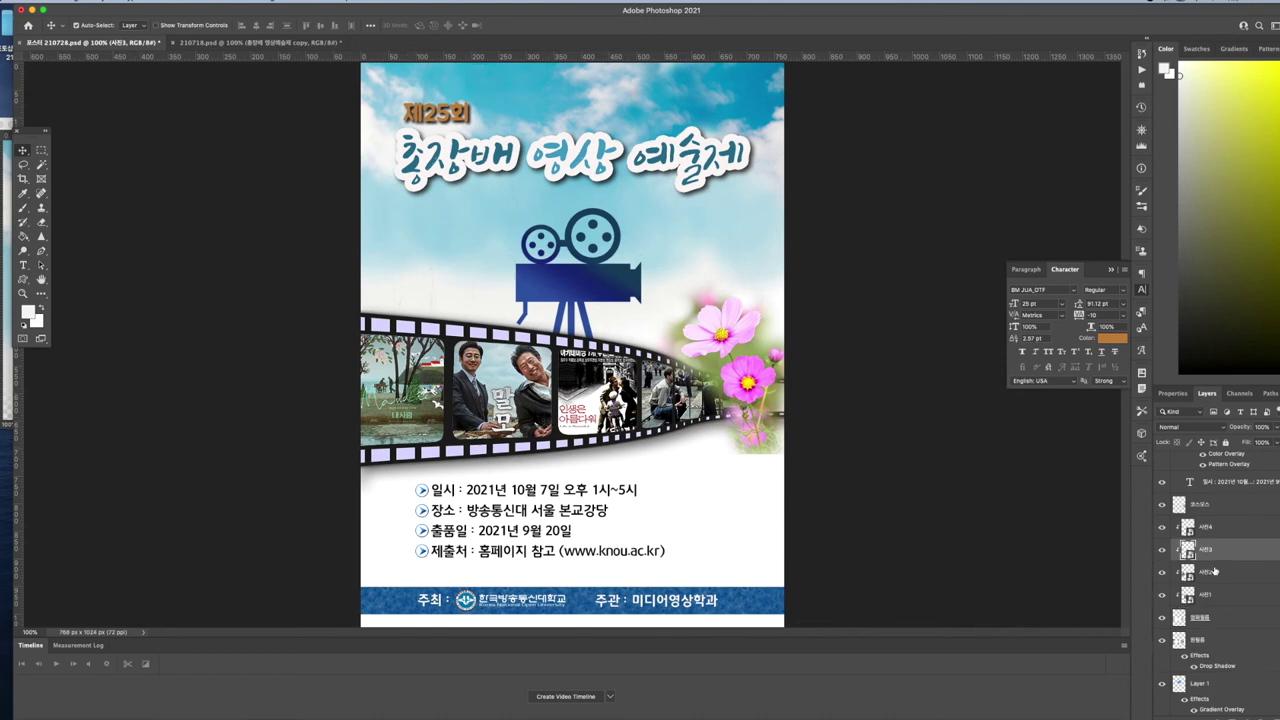
- Group the cosmos flower, the four photos and the film strip layers, and move the group slightly up
scroll(1216, 508, "down", 1)
left_click(1216, 506)
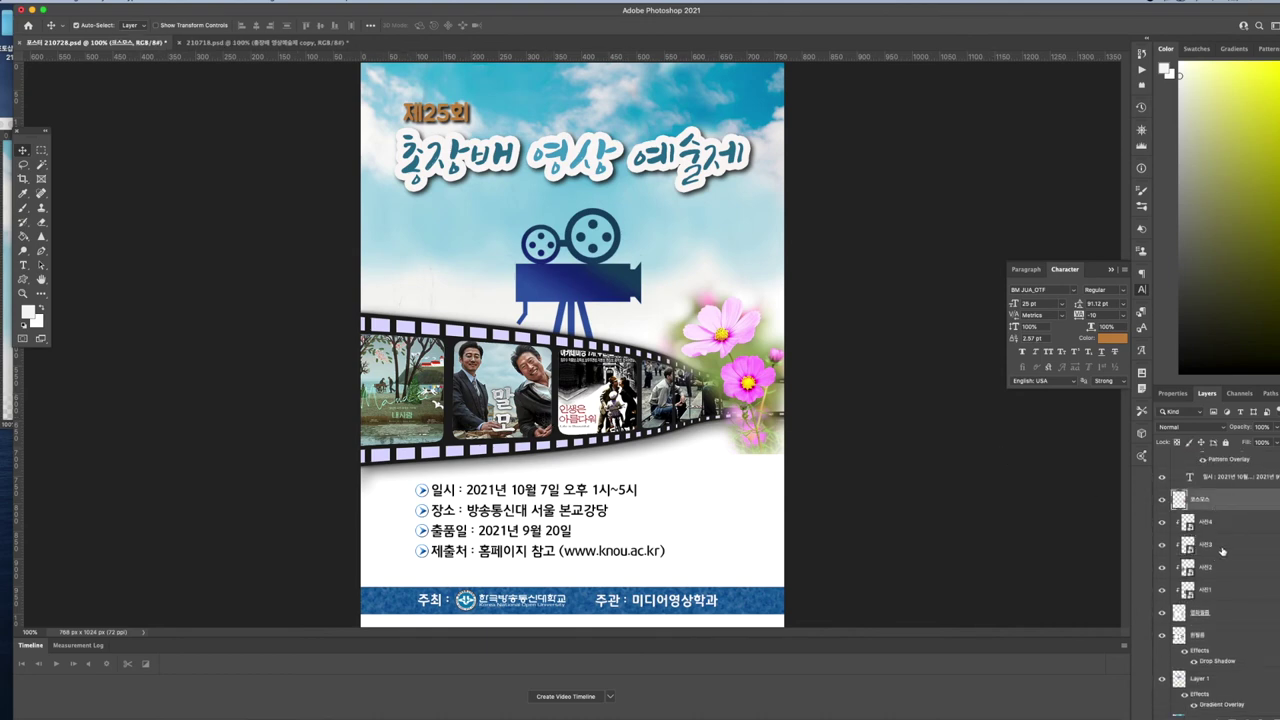
scroll(1222, 552, "down", 2)
left_click(1208, 606, "shift")
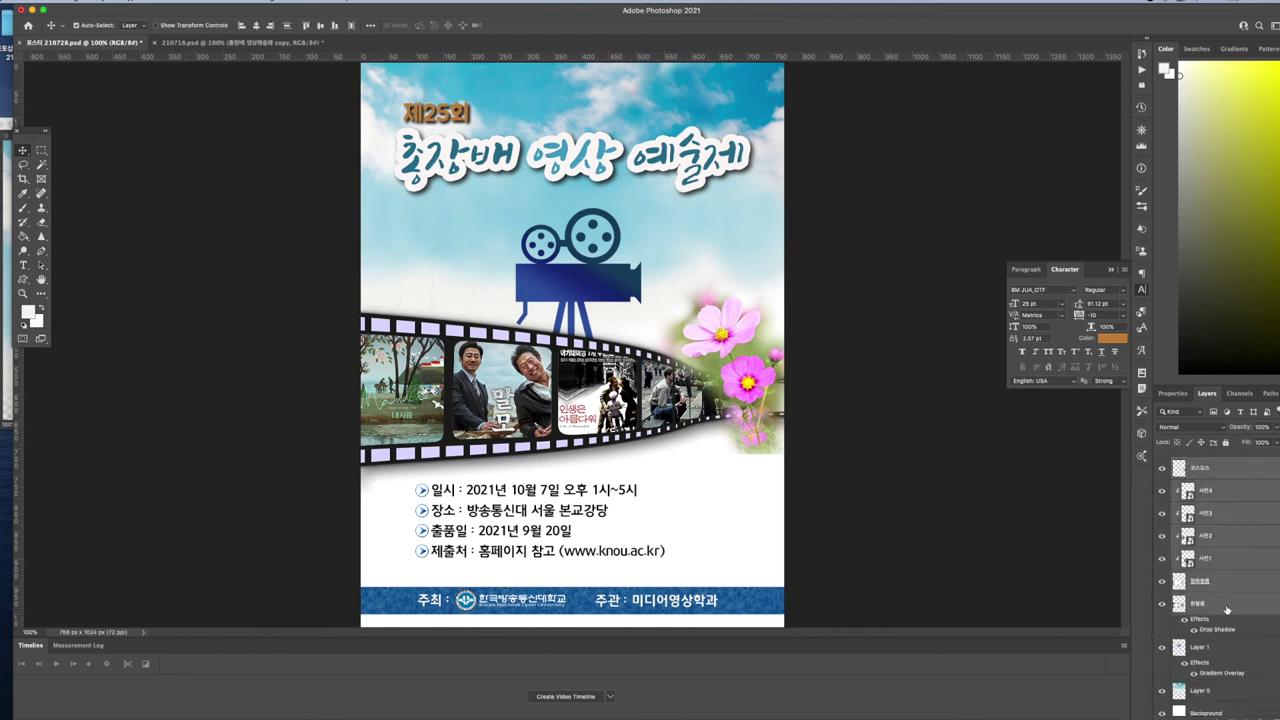
key("super+g")
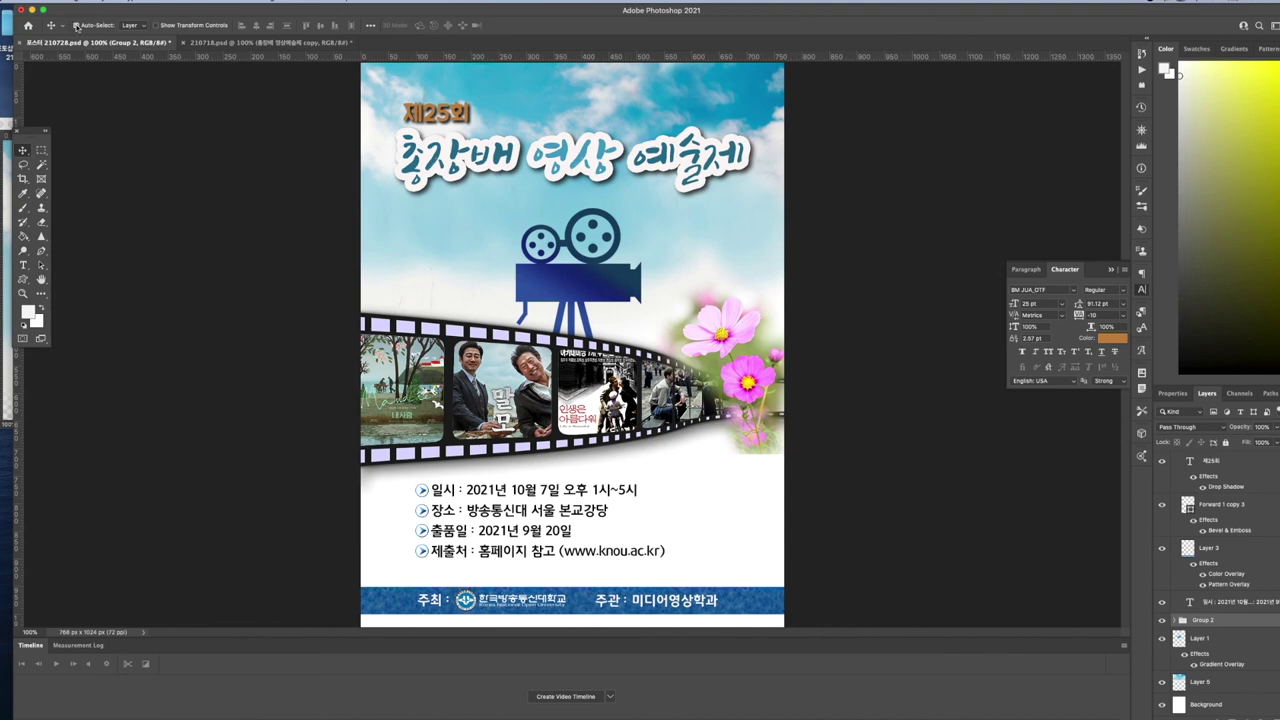
mouse_move(507, 363)
left_mouse_down()
mouse_move(498, 397)
mouse_move(508, 356)
mouse_move(512, 366)
left_mouse_up()
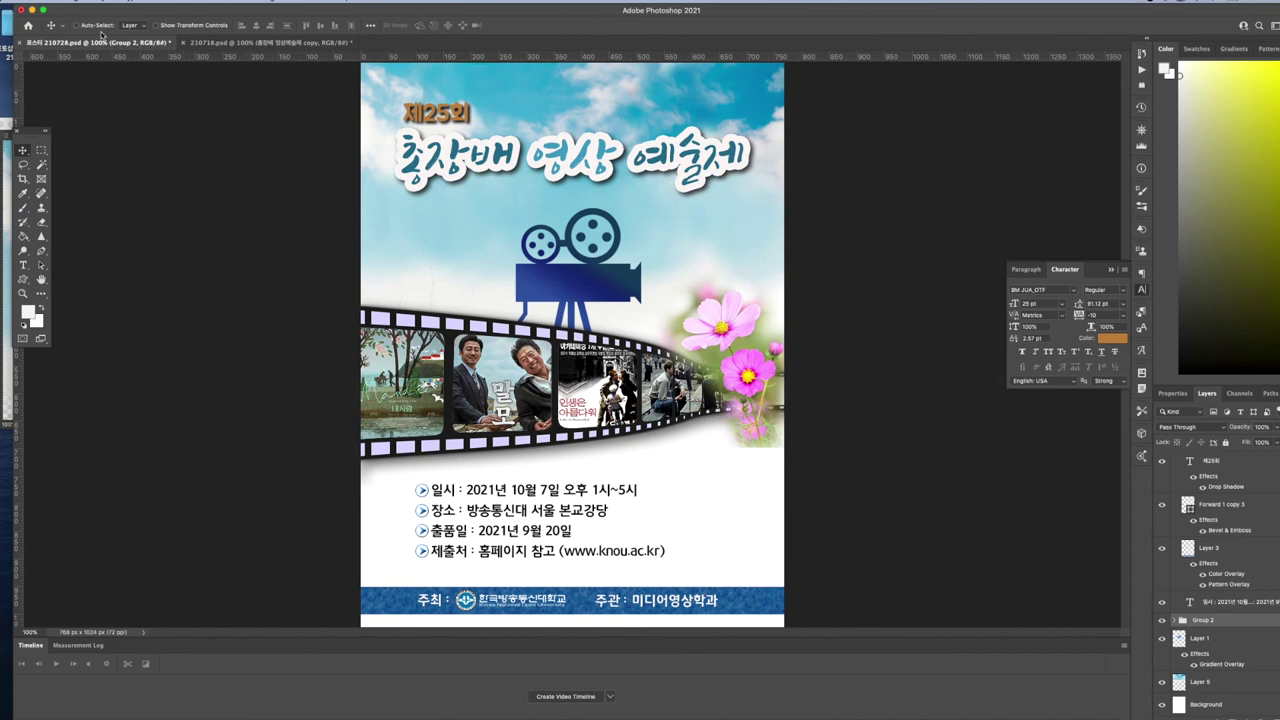
- Shift the film strip group slightly down and left, and shrink the four event detail lines together with their bullets
left_click_drag(595, 377, 597, 384)
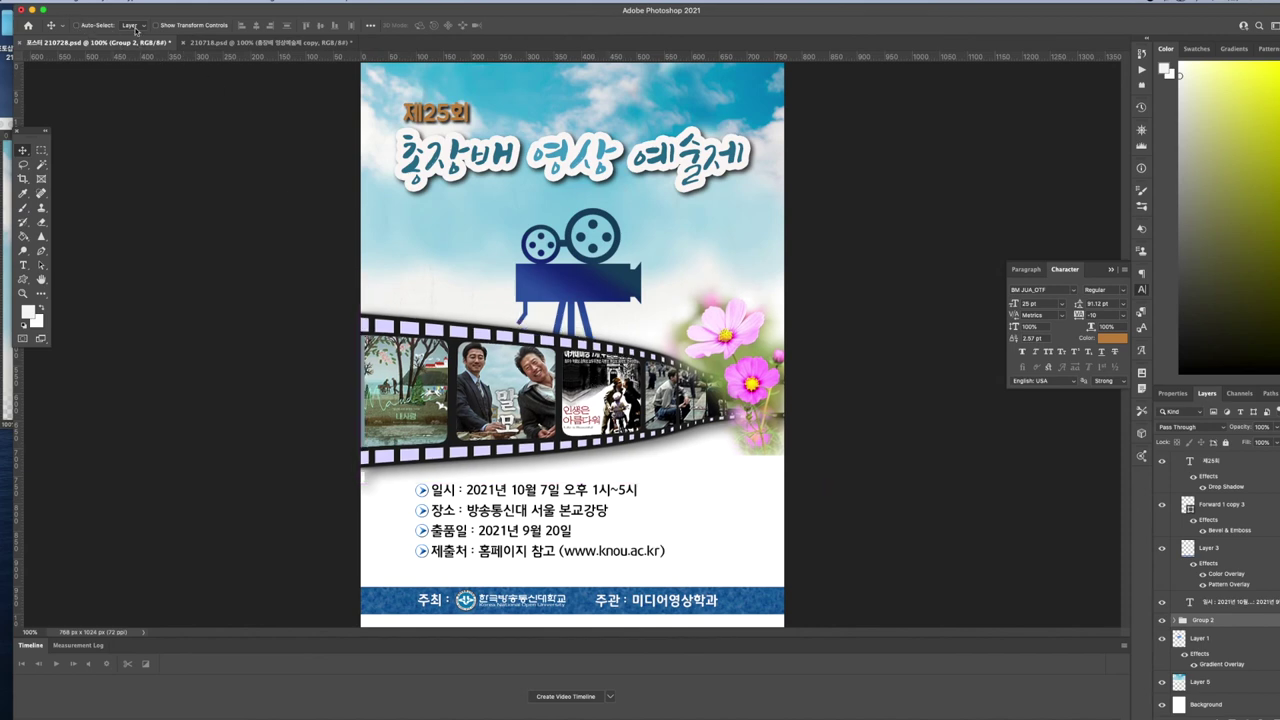
left_click_drag(497, 355, 493, 355)
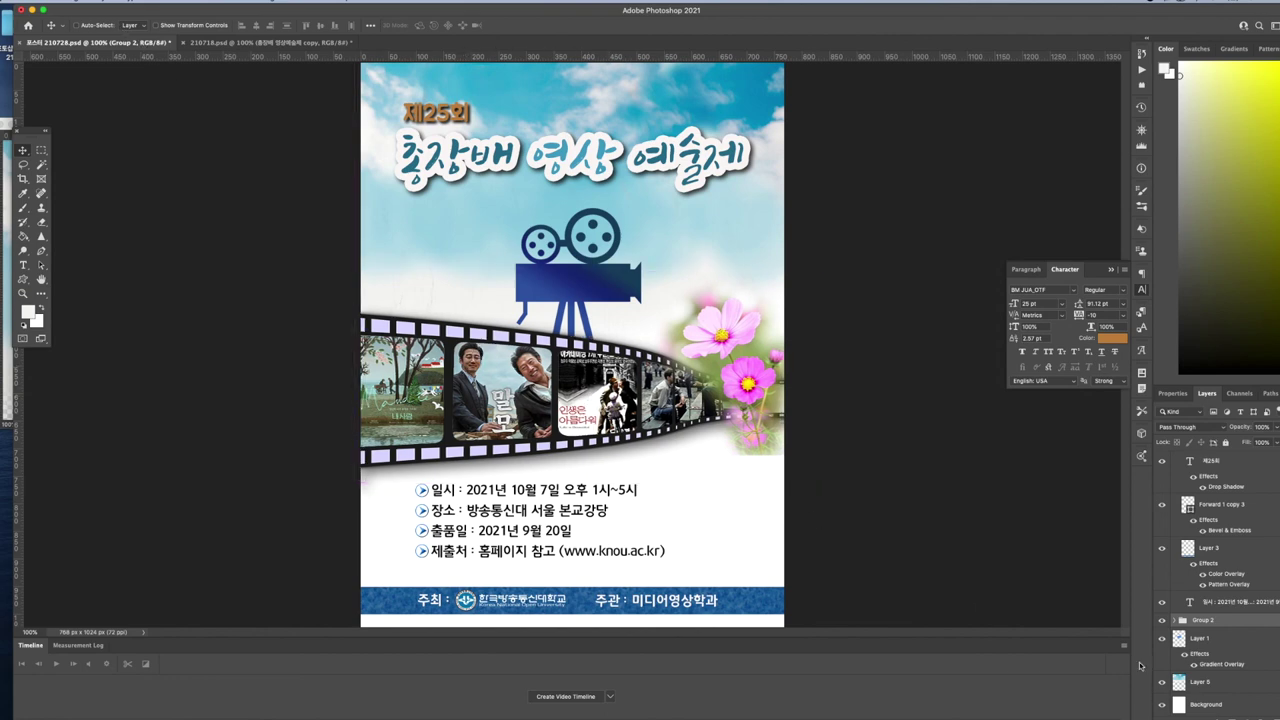
left_click(580, 285)
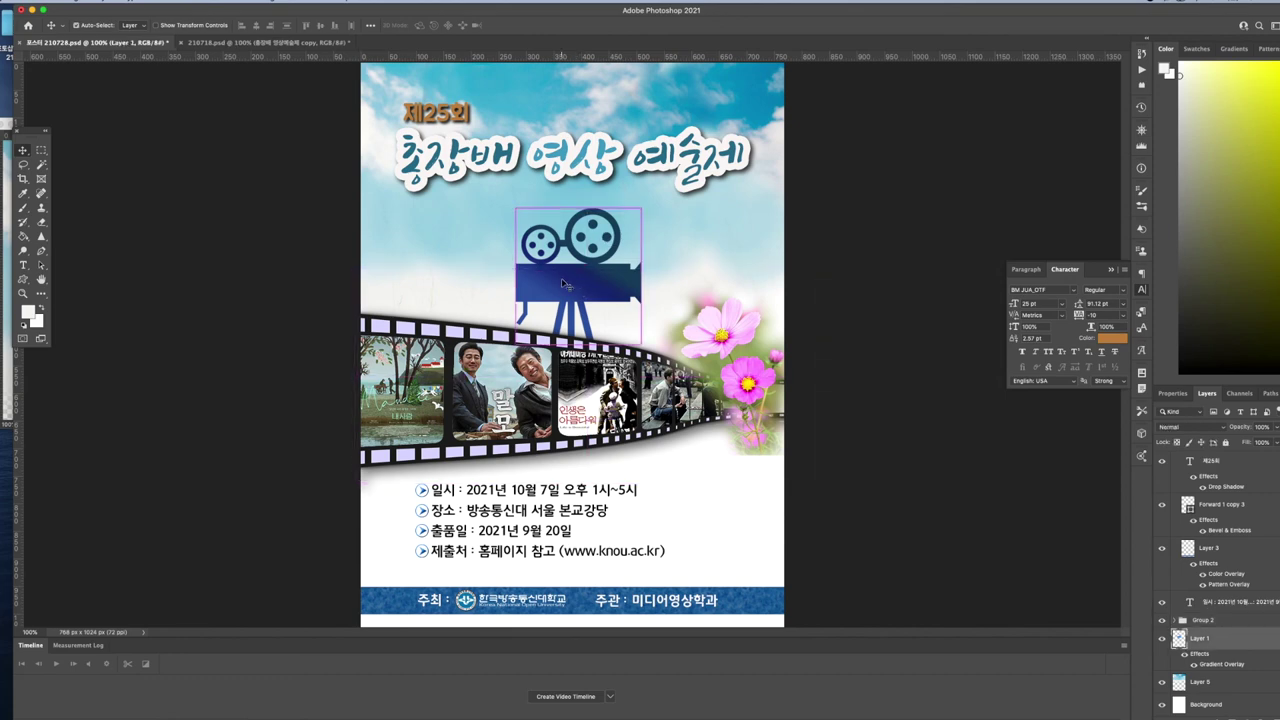
left_click(758, 607)
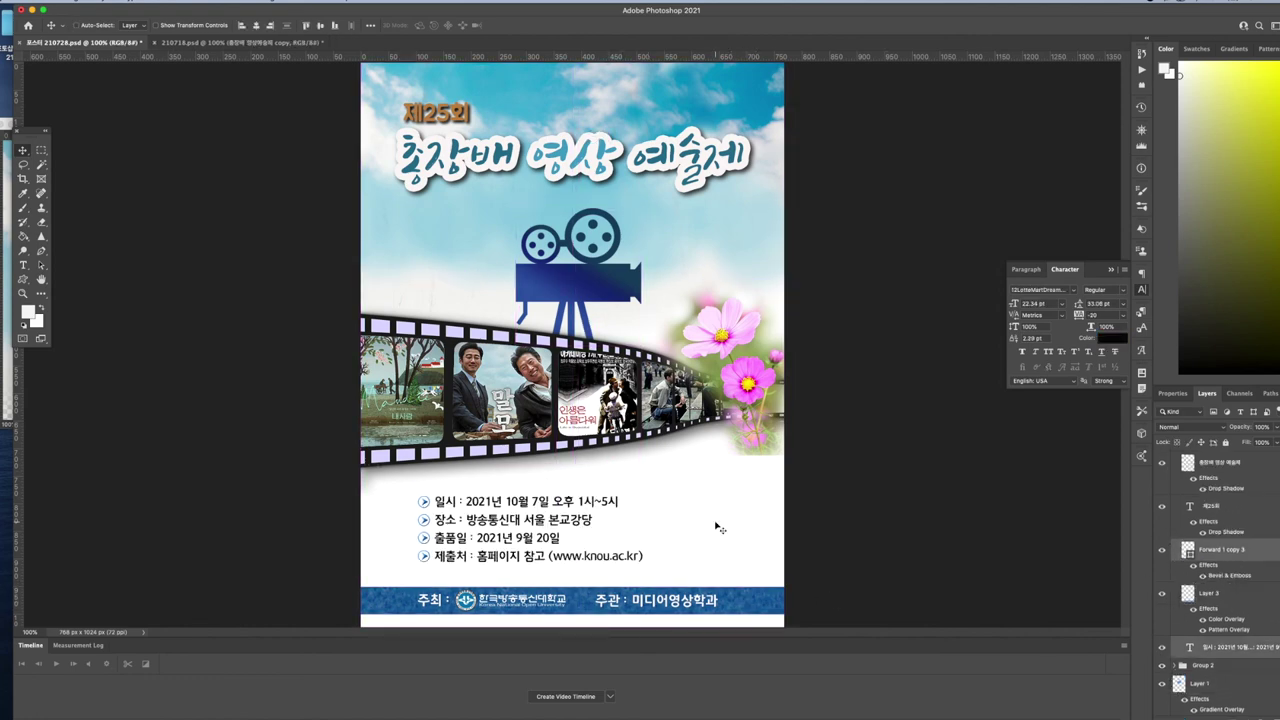
- Place qr.png from the Finder folder into the poster as a small QR code beside the event details, above the blue footer band
double_click(7, 38)
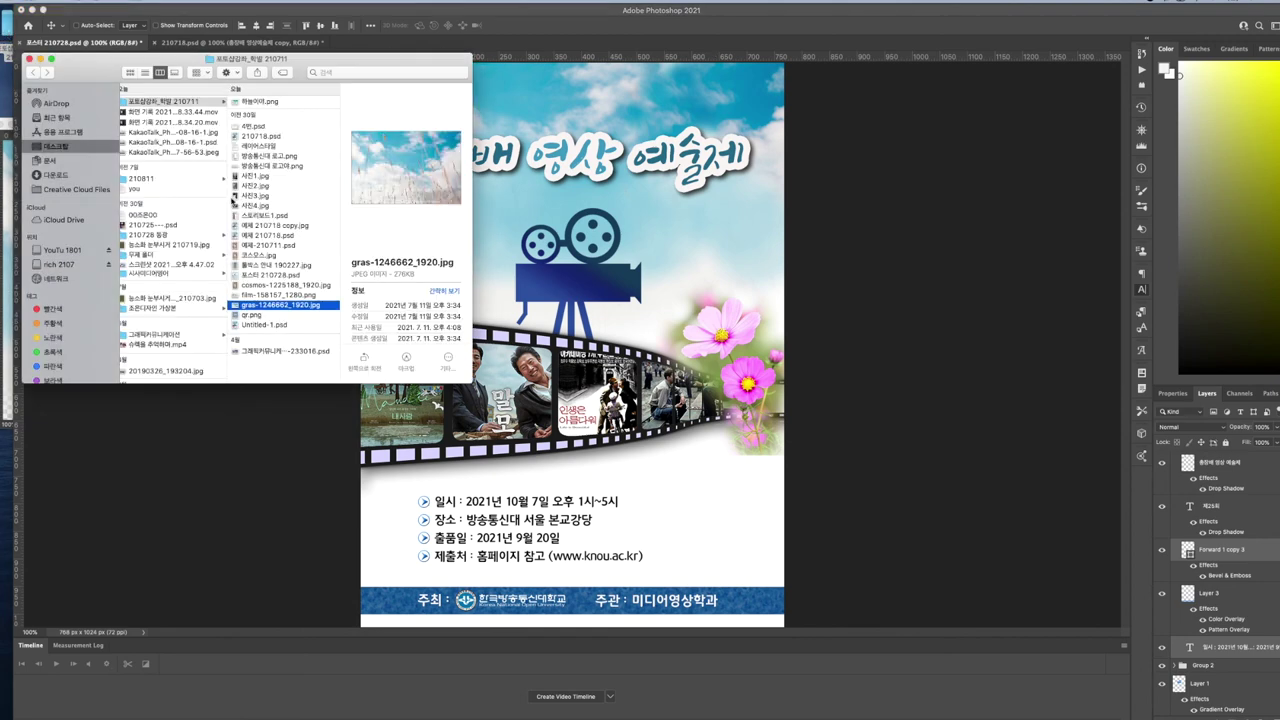
left_click(251, 315)
left_click_drag(251, 315, 572, 345)
key("Return")
left_click_drag(572, 345, 741, 544)
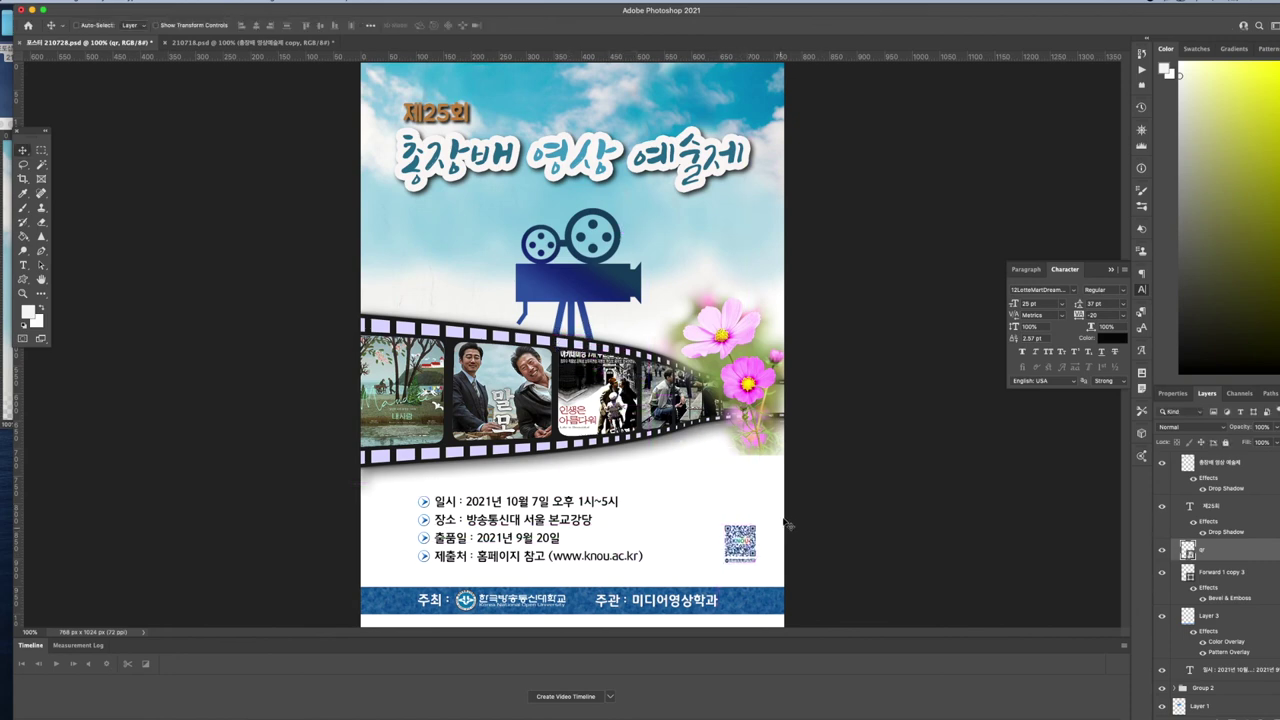
- Erase the hard lower edge of the cosmos flower layer with a large soft eraser so it fades into the white background
key("super+equal")
key("super+equal")
left_click_drag(854, 387, 388, 174)
left_click_drag(807, 419, 641, 436)
scroll(634, 270, "up", 5)
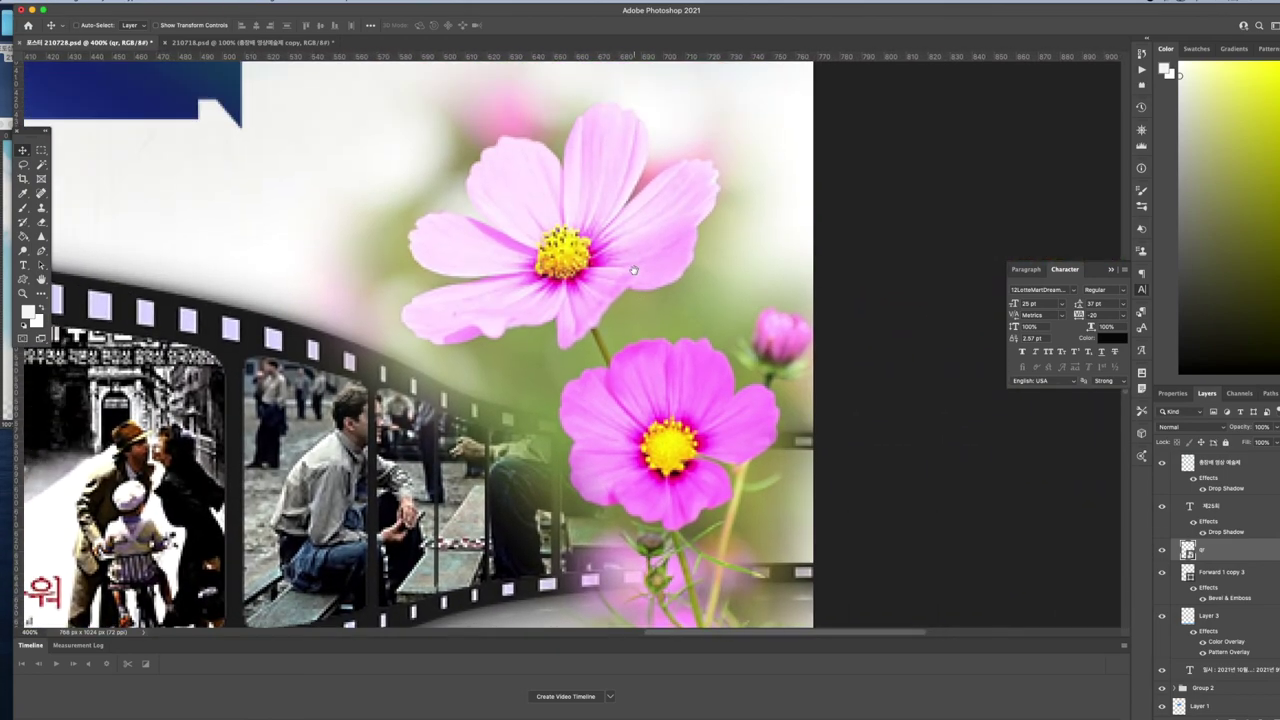
scroll(655, 300, "down", 8)
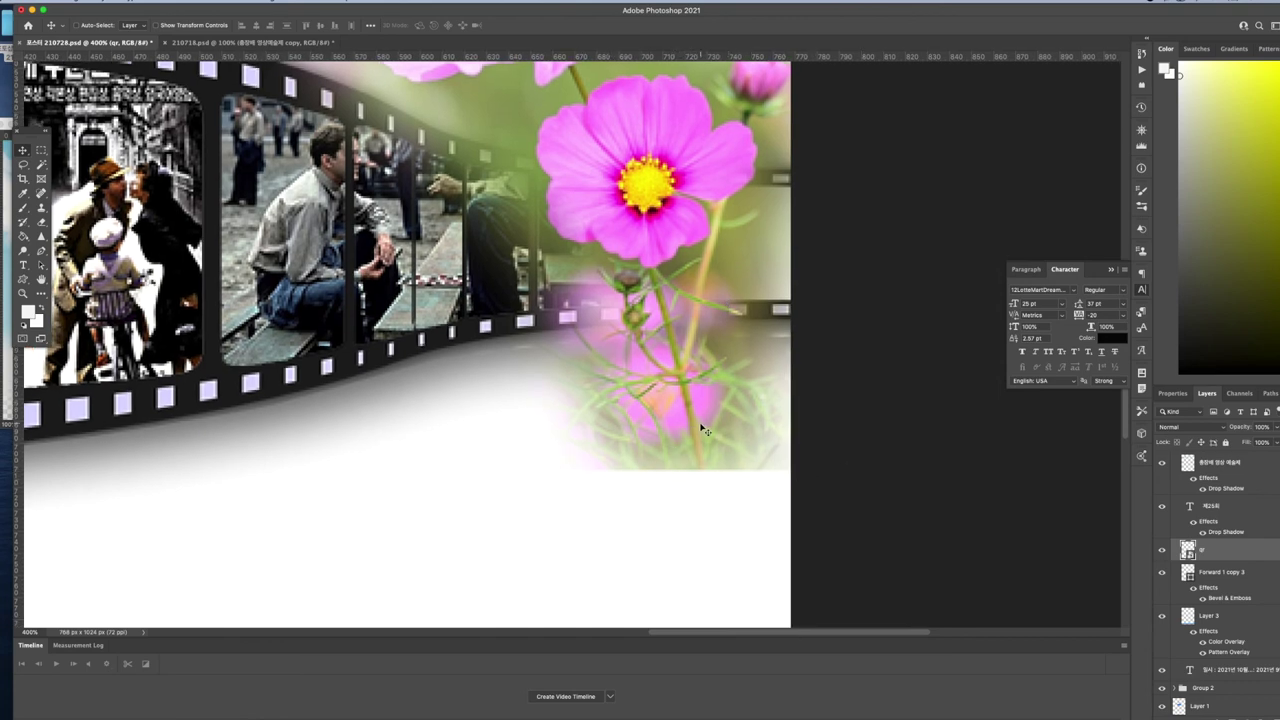
left_click(712, 432)
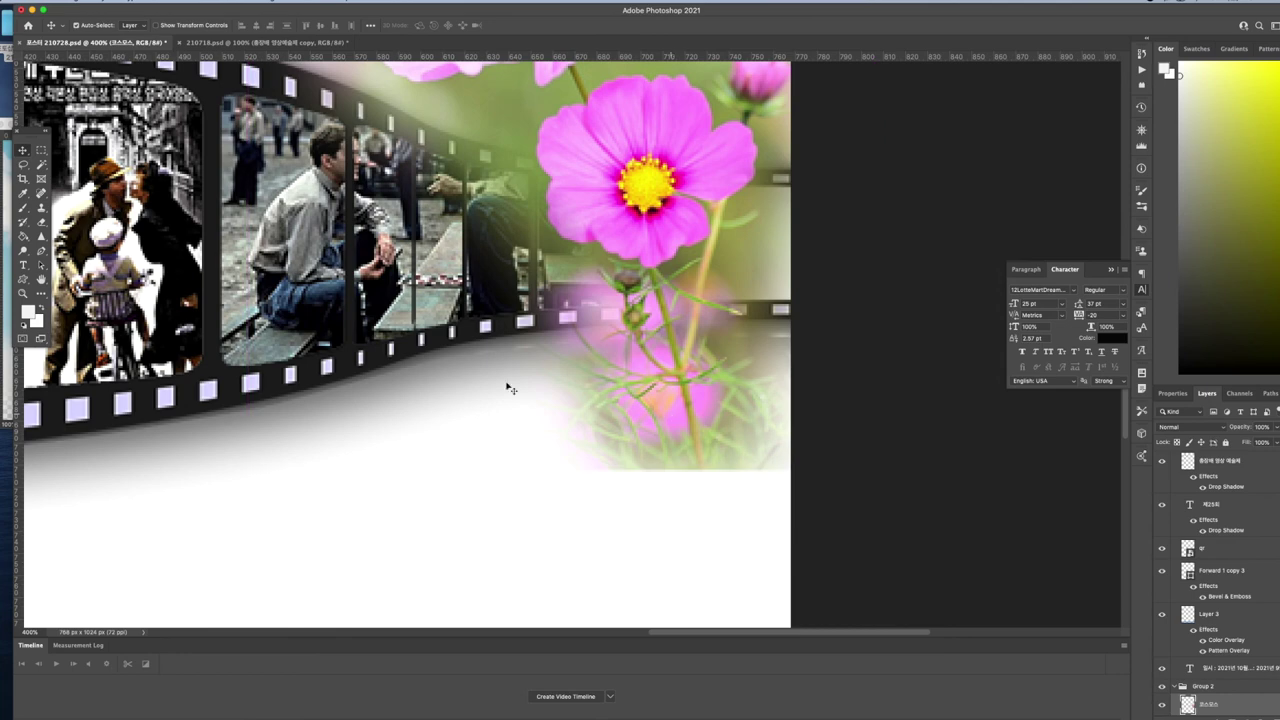
key("bracketright")
key("bracketright")
key("bracketright")
key("bracketright")
mouse_move(747, 441)
left_mouse_down()
mouse_move(471, 423)
mouse_move(571, 443)
mouse_move(731, 423)
mouse_move(754, 437)
mouse_move(723, 466)
left_mouse_up()
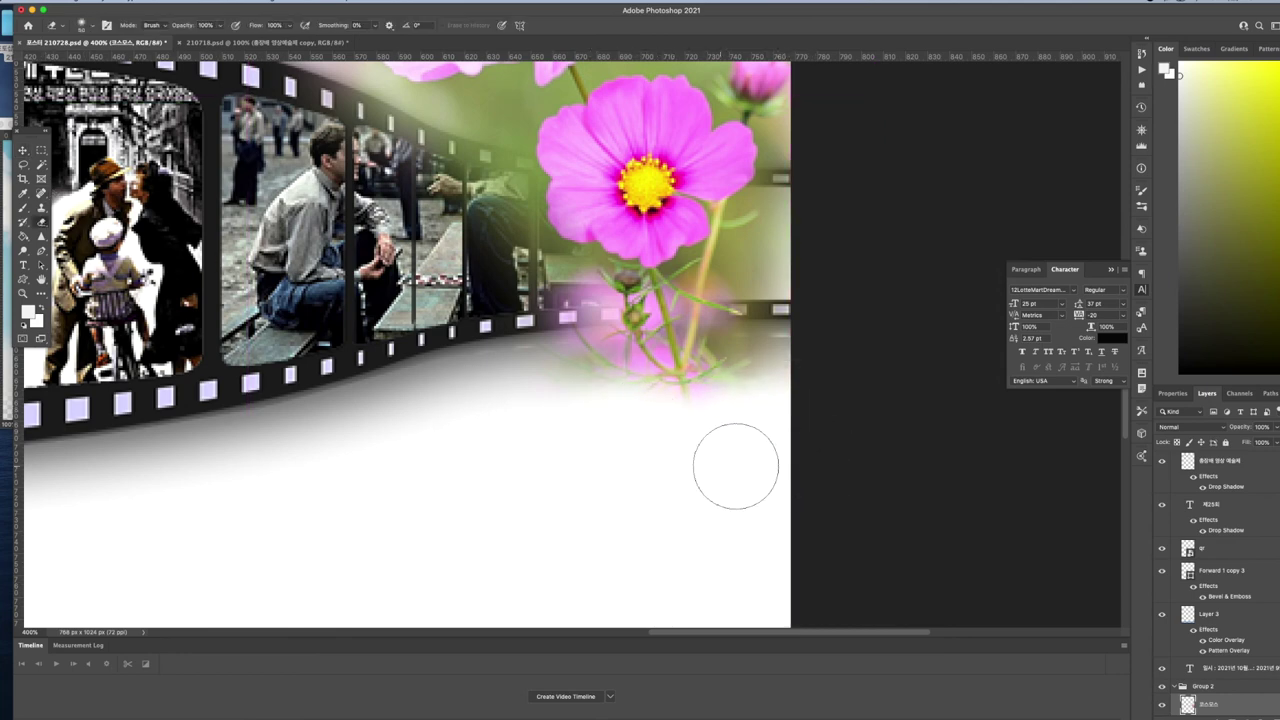
key("super+1")
key("v")
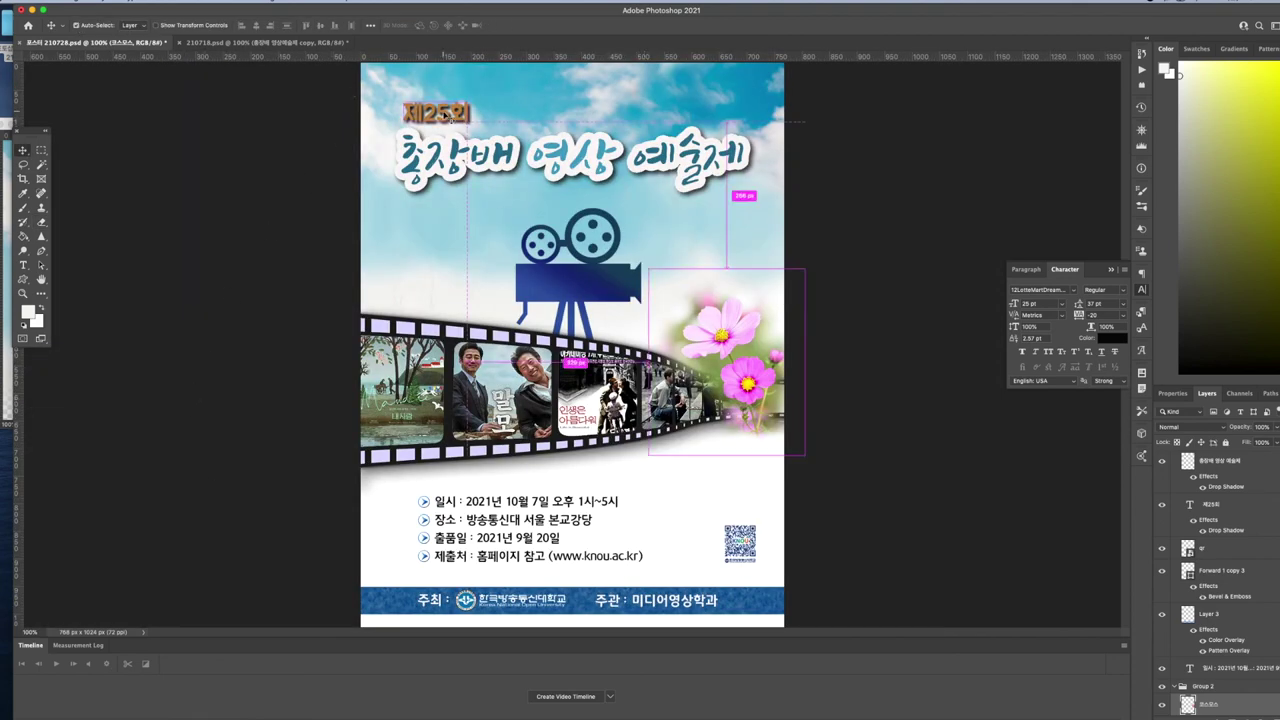
- Recolor the 제25회 text to a lighter, brighter orange
left_click(446, 116, "super")
double_click(446, 116)
left_click(1125, 339)
left_click(1125, 340)
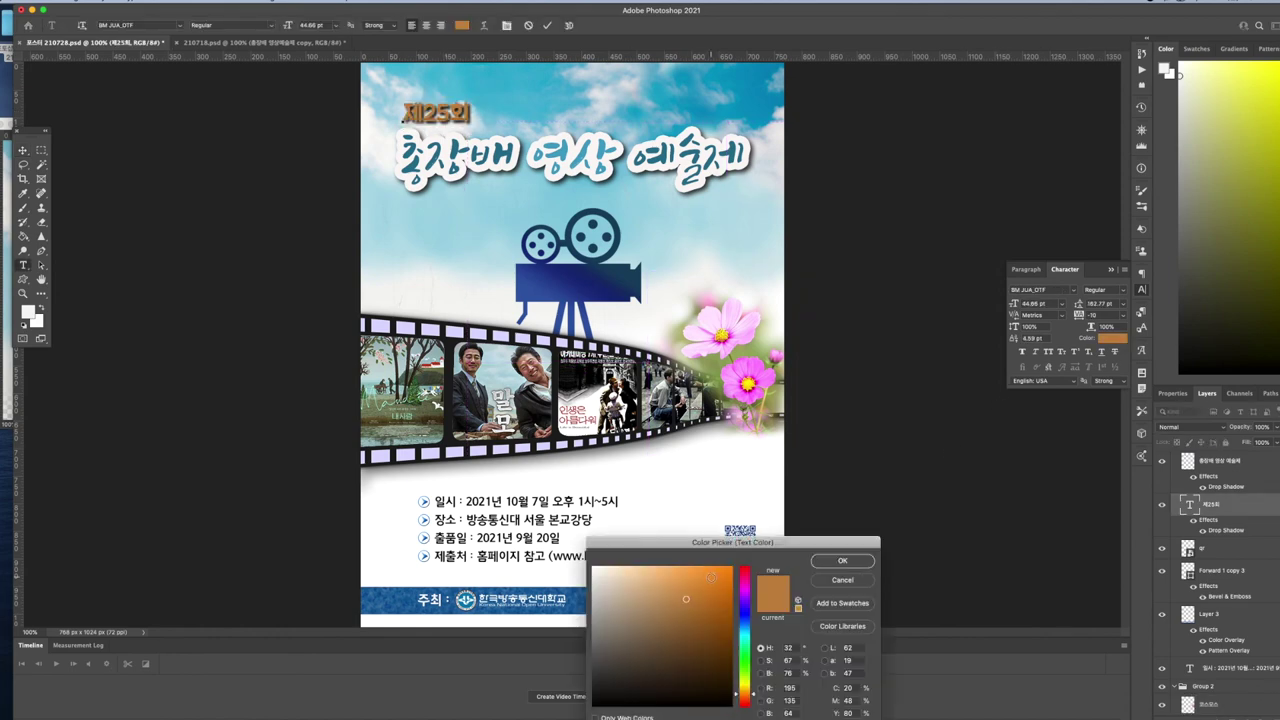
left_click(676, 584)
left_click(842, 561)
left_click(25, 151)
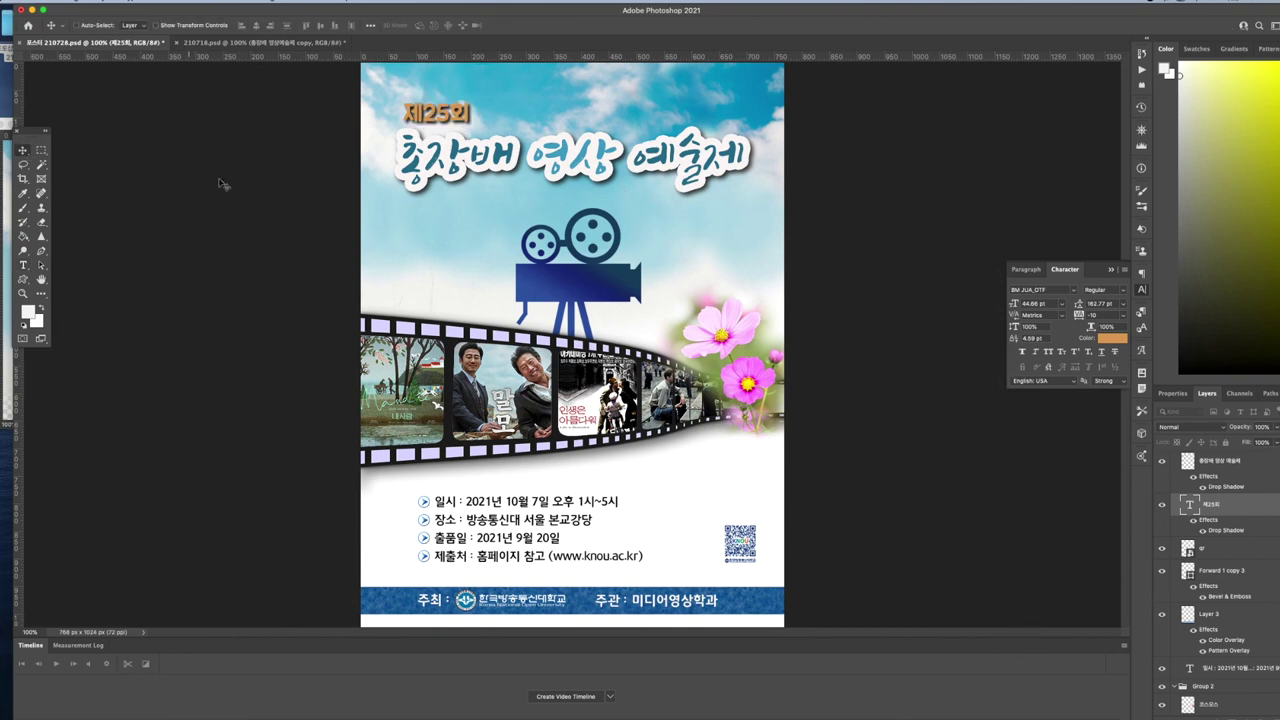